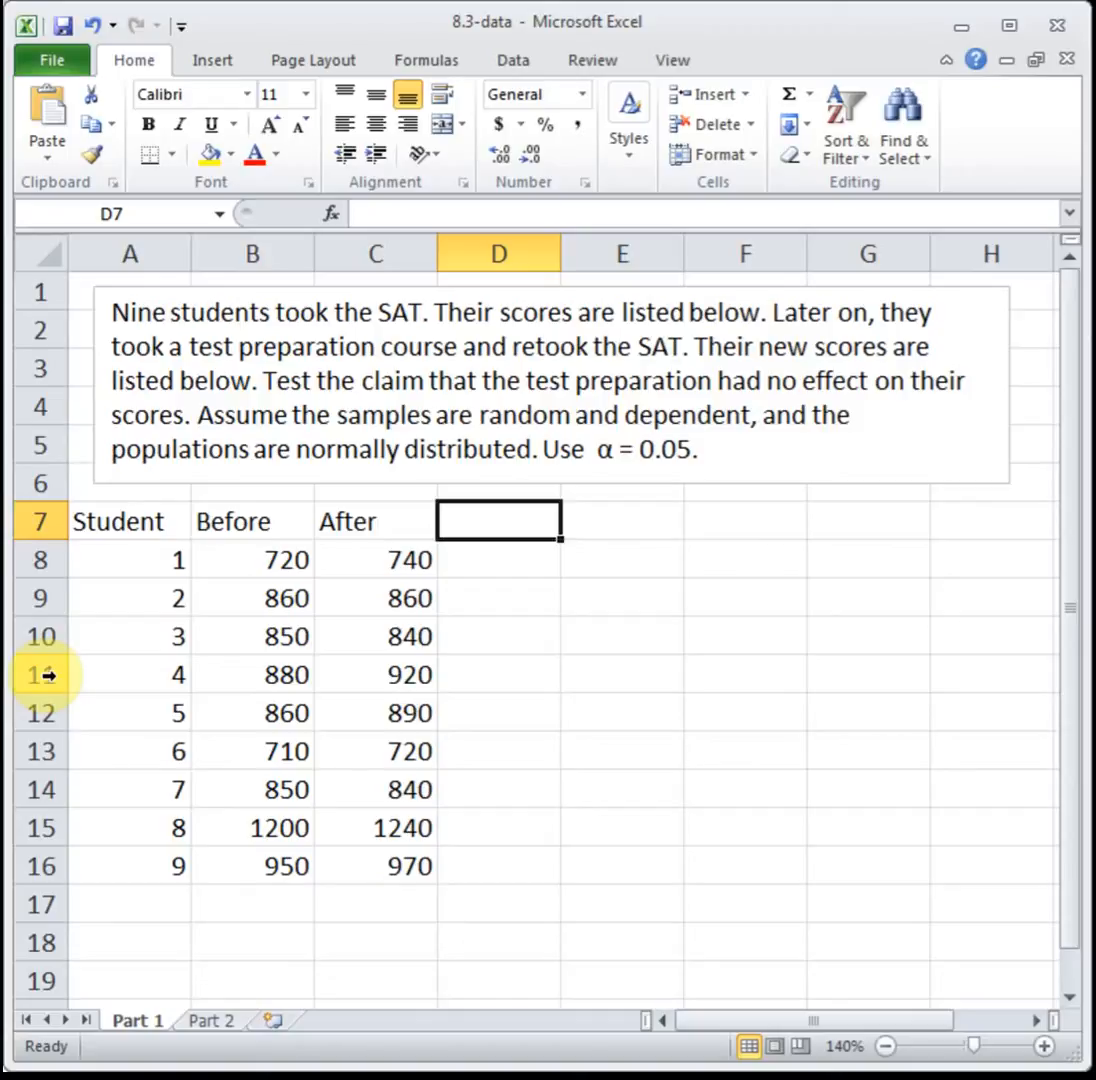
Step: Enter the hypothesis labels H0 in cell F7 and Ha in cell F8
click(776, 525)
text(H0)
key(Return)
text(Ha)
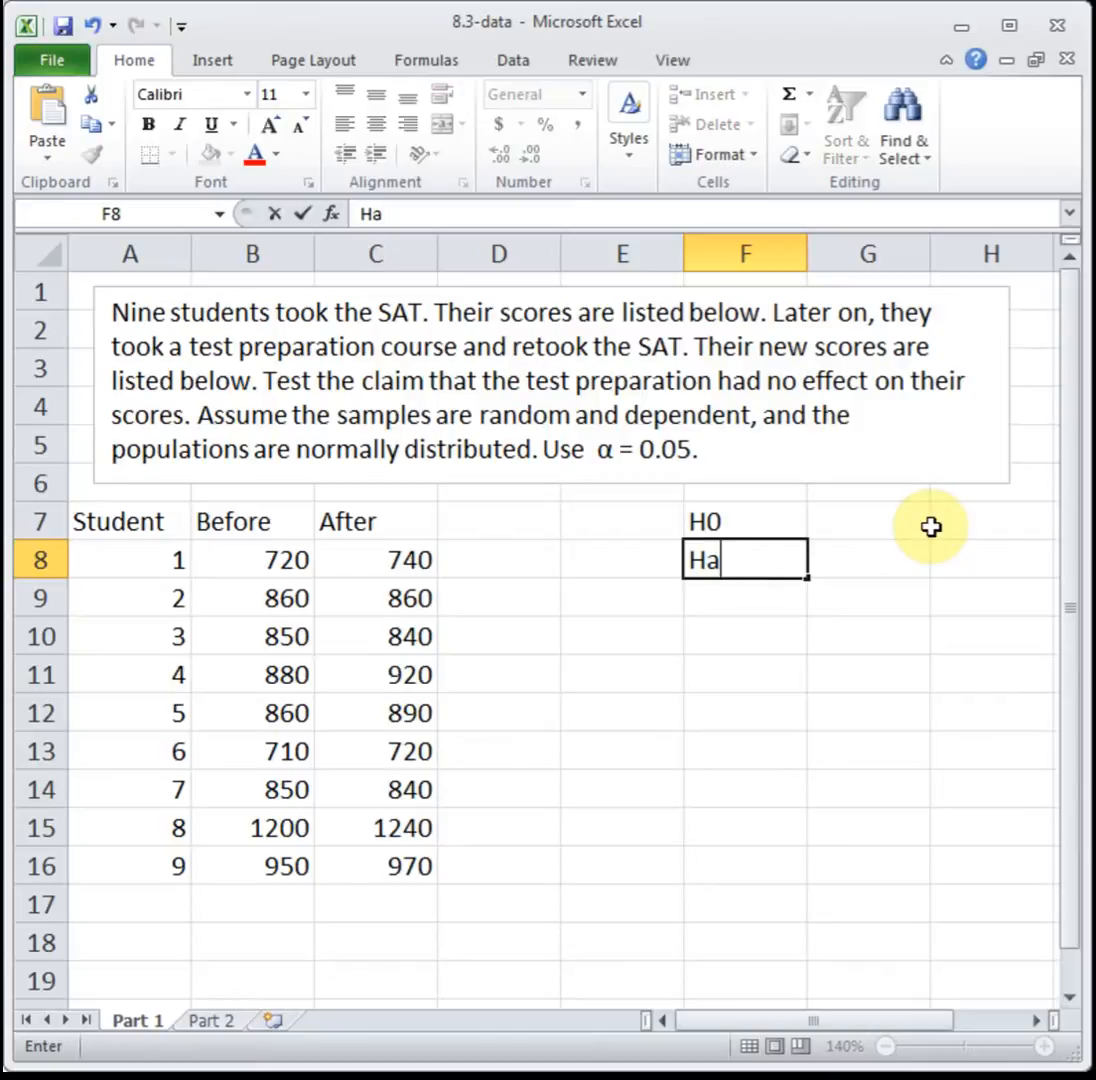
Step: Enter the null hypothesis "mu_d = 0 (claim)" in cell G7 beside the H0 label
click(931, 527)
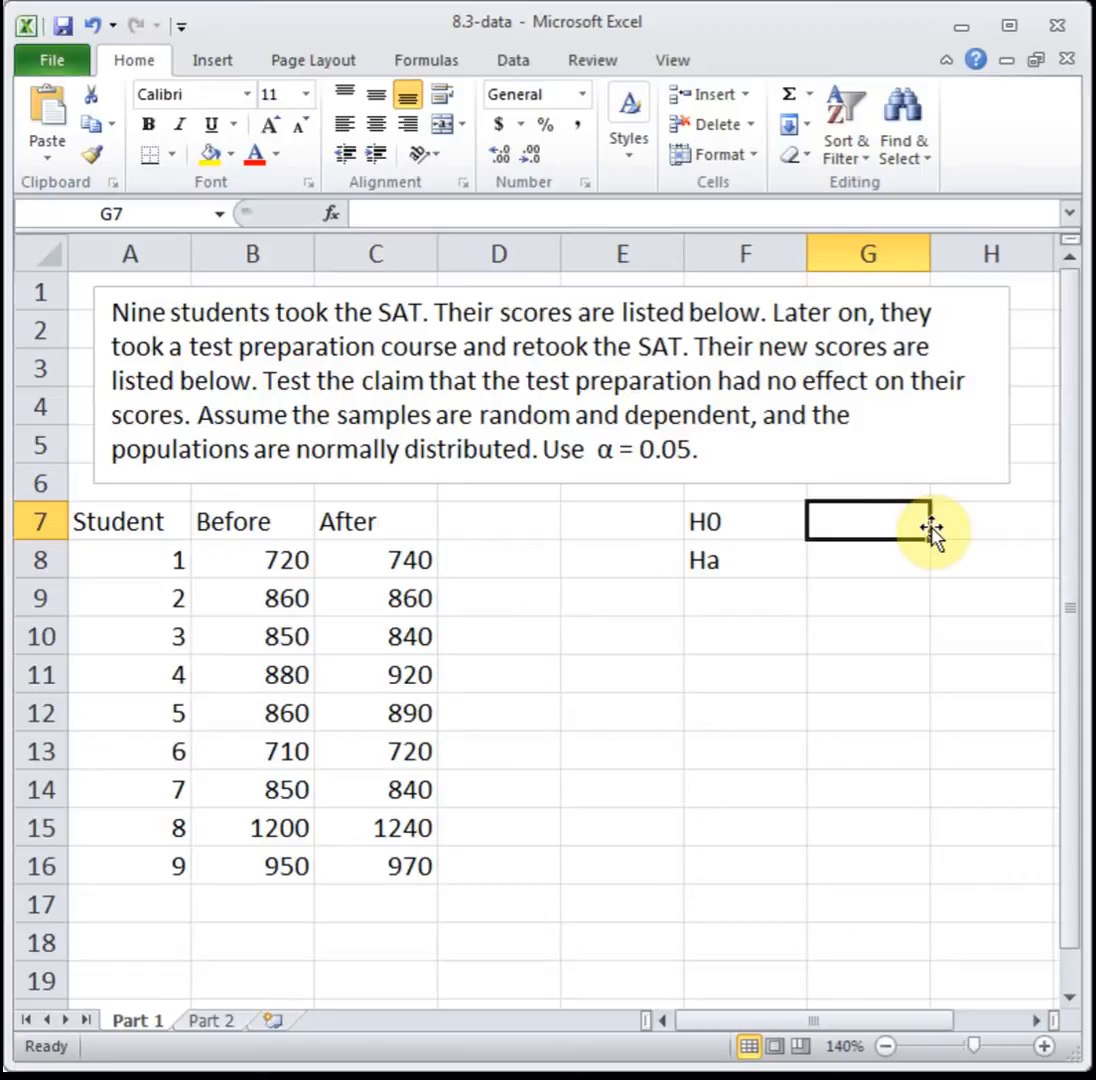
text(mu)
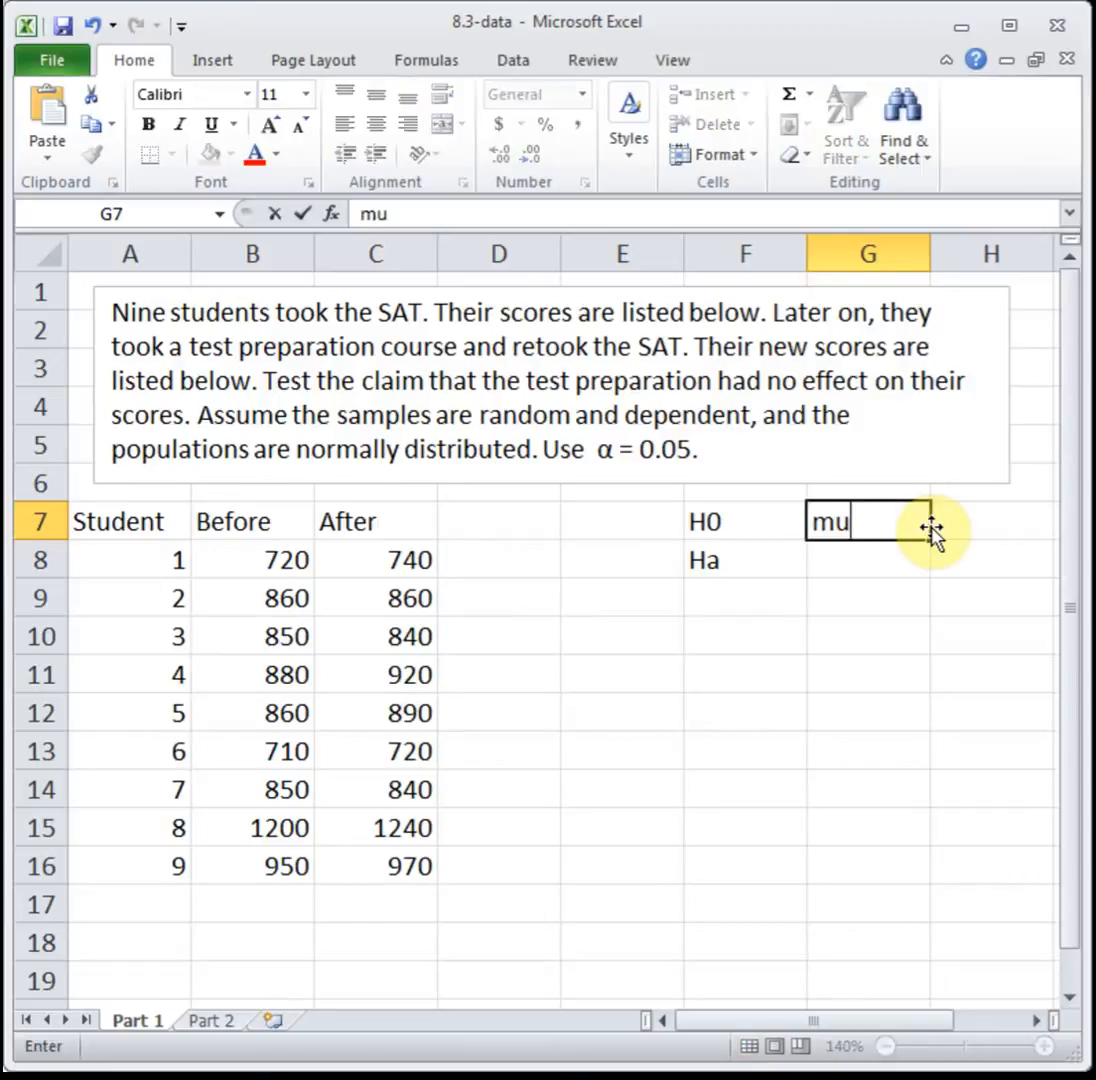
text(_d = 0 (clain)
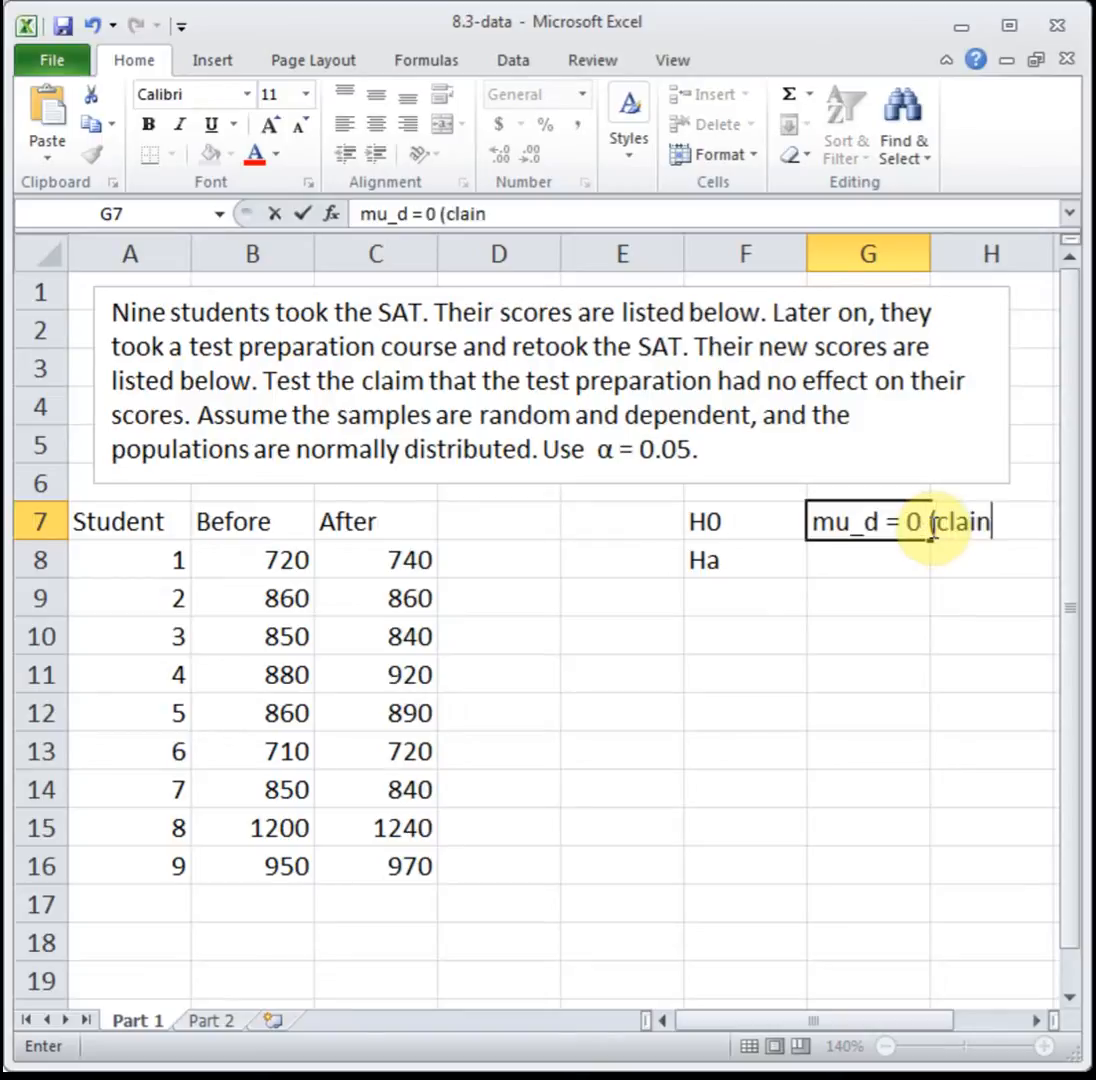
key(BackSpace)
text(m))
key(Return)
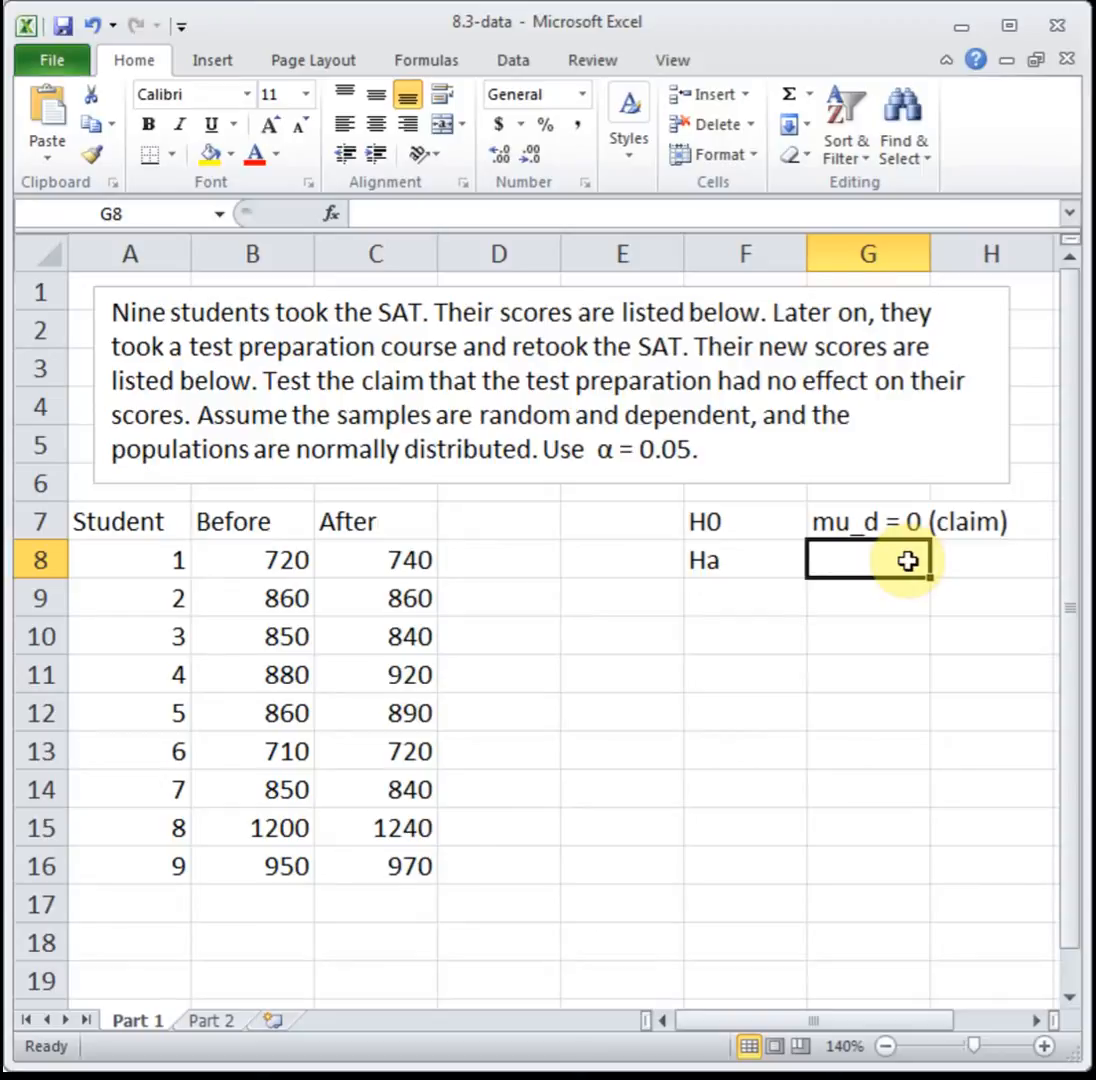
Step: Enter the alternative hypothesis "mu_d not= 0" in cell G8 beside the Ha label
text(mu)
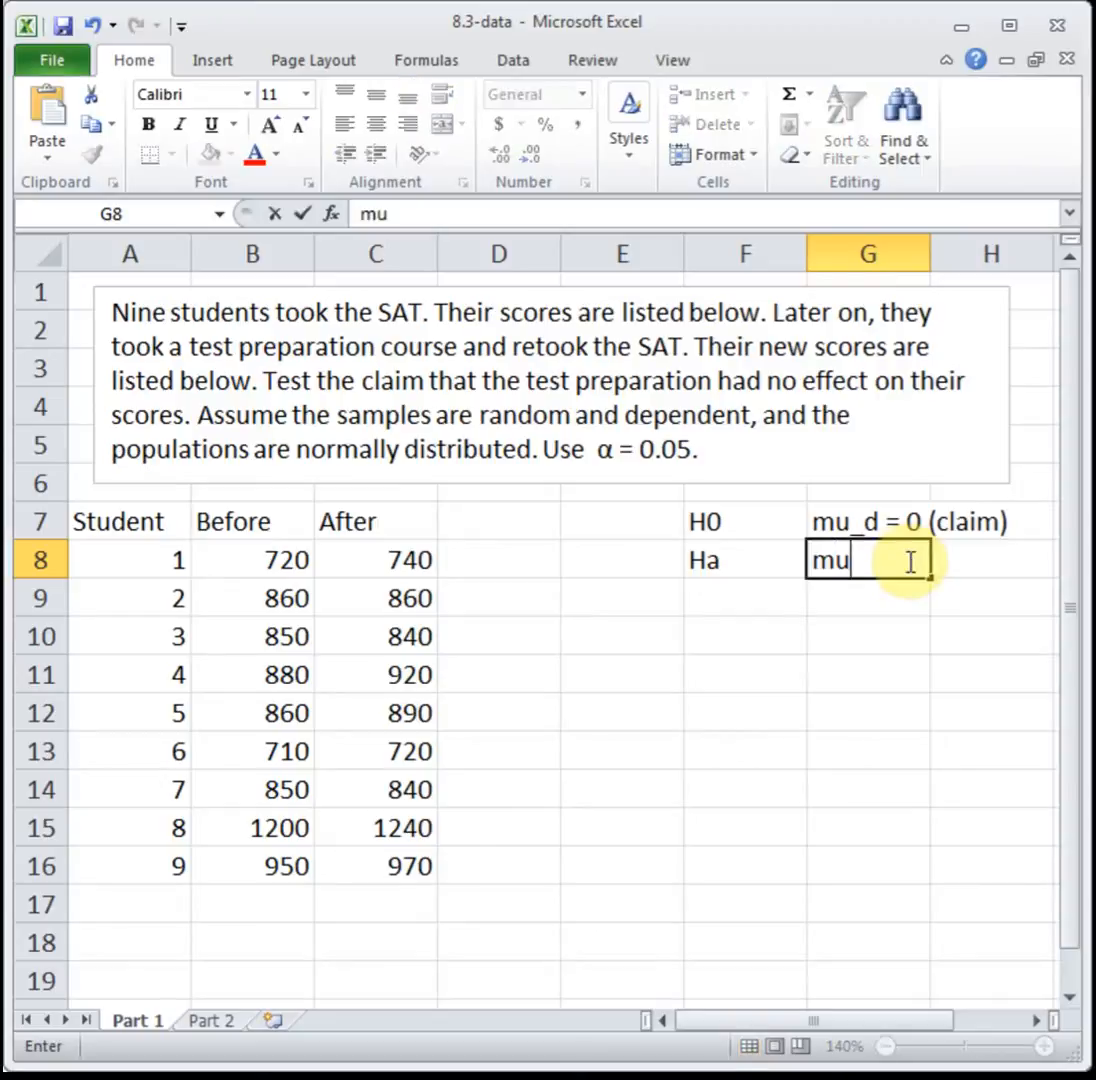
text(_d not= 0)
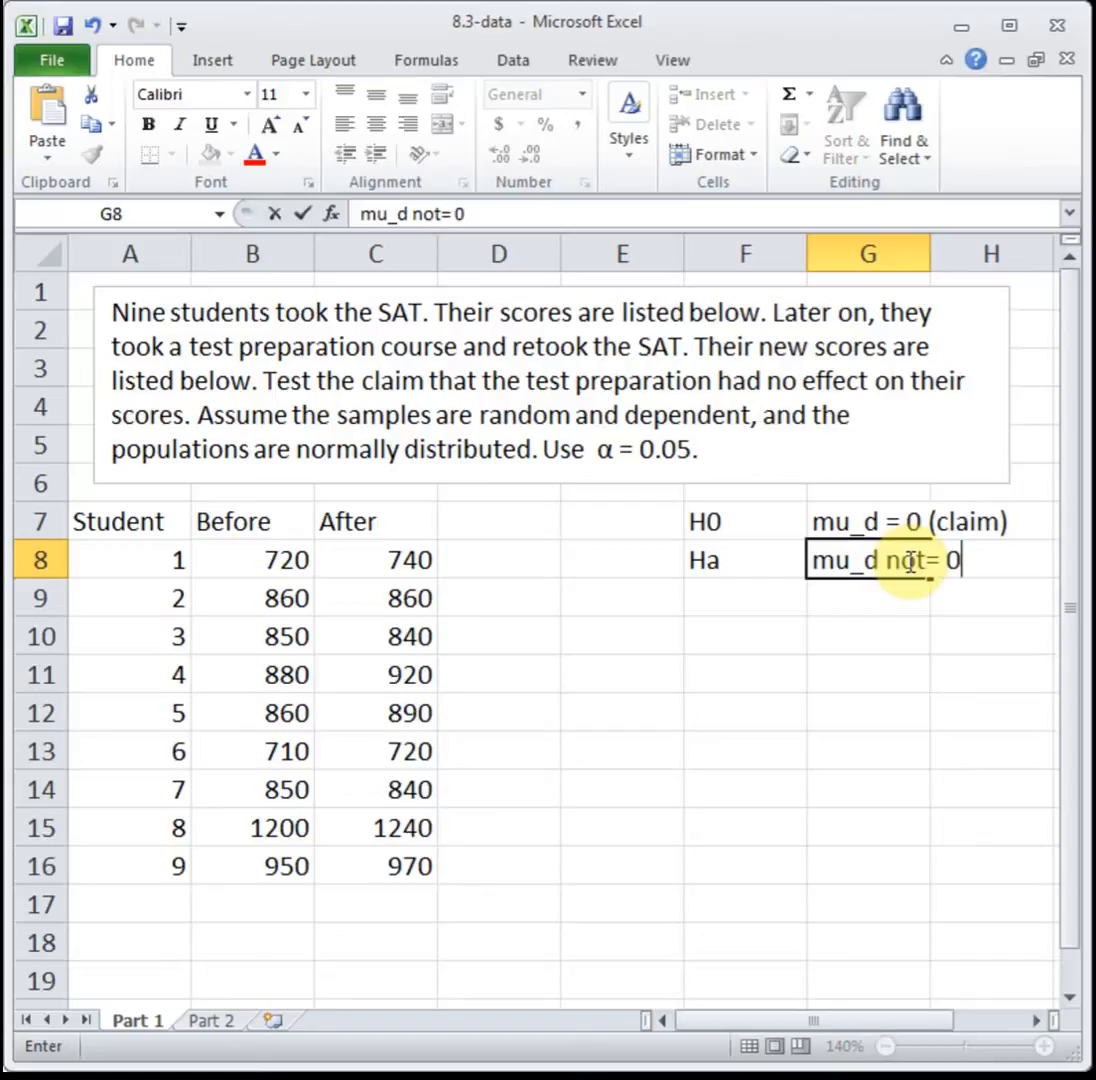
click(764, 610)
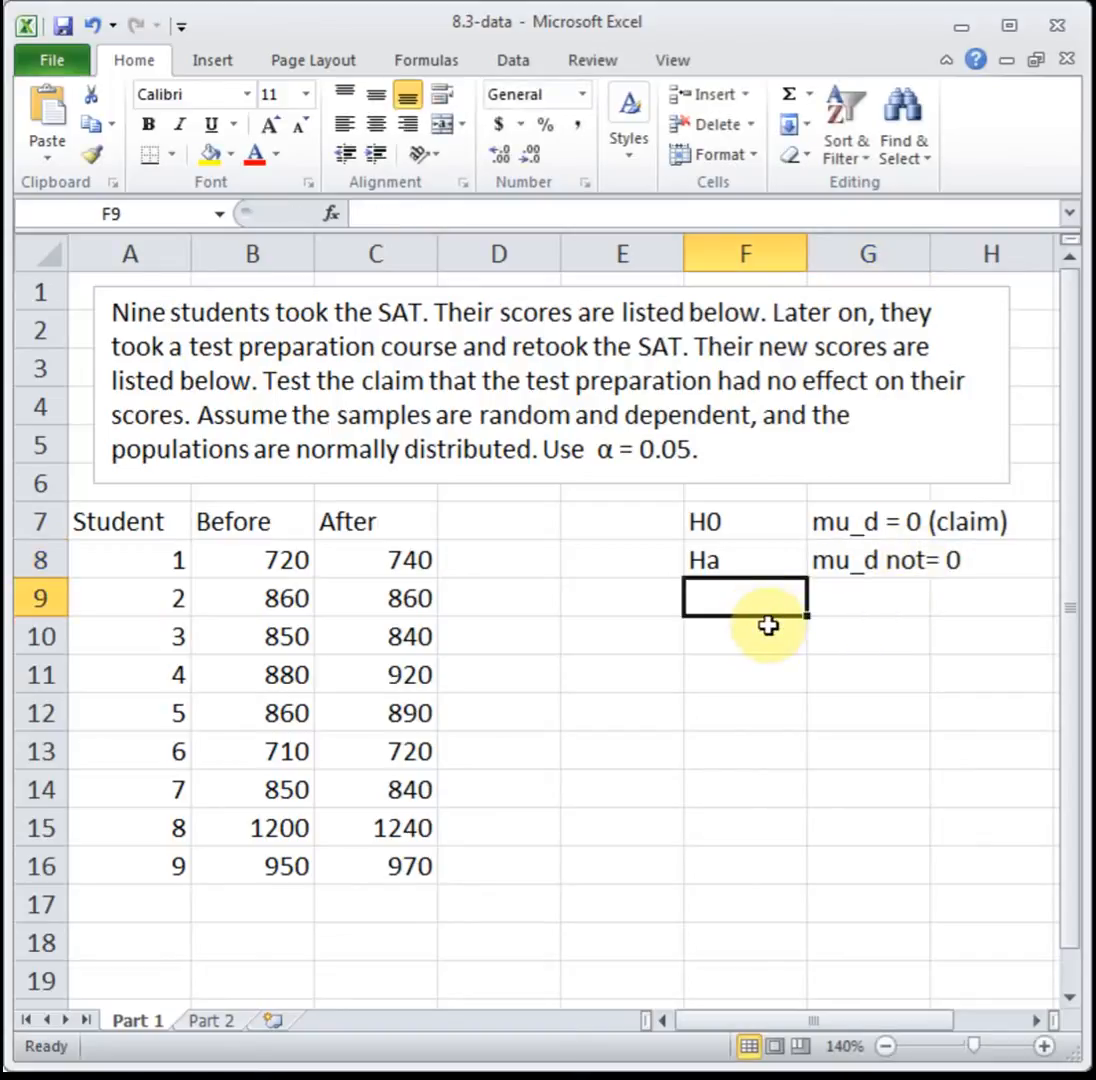
click(766, 631)
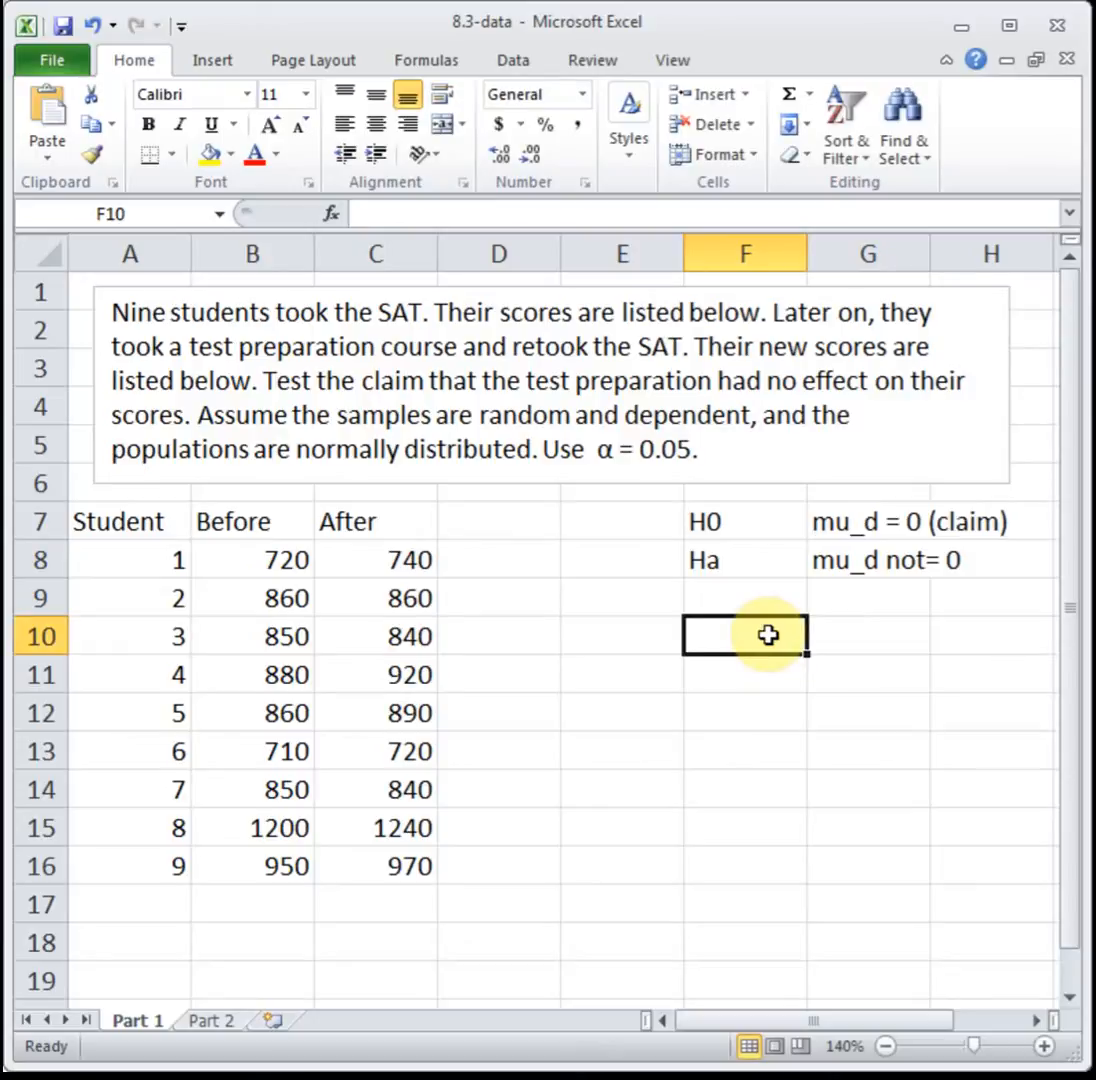
Step: Add the column header "d=a-b" in cell D7, beside the After column
click(487, 508)
text(d)
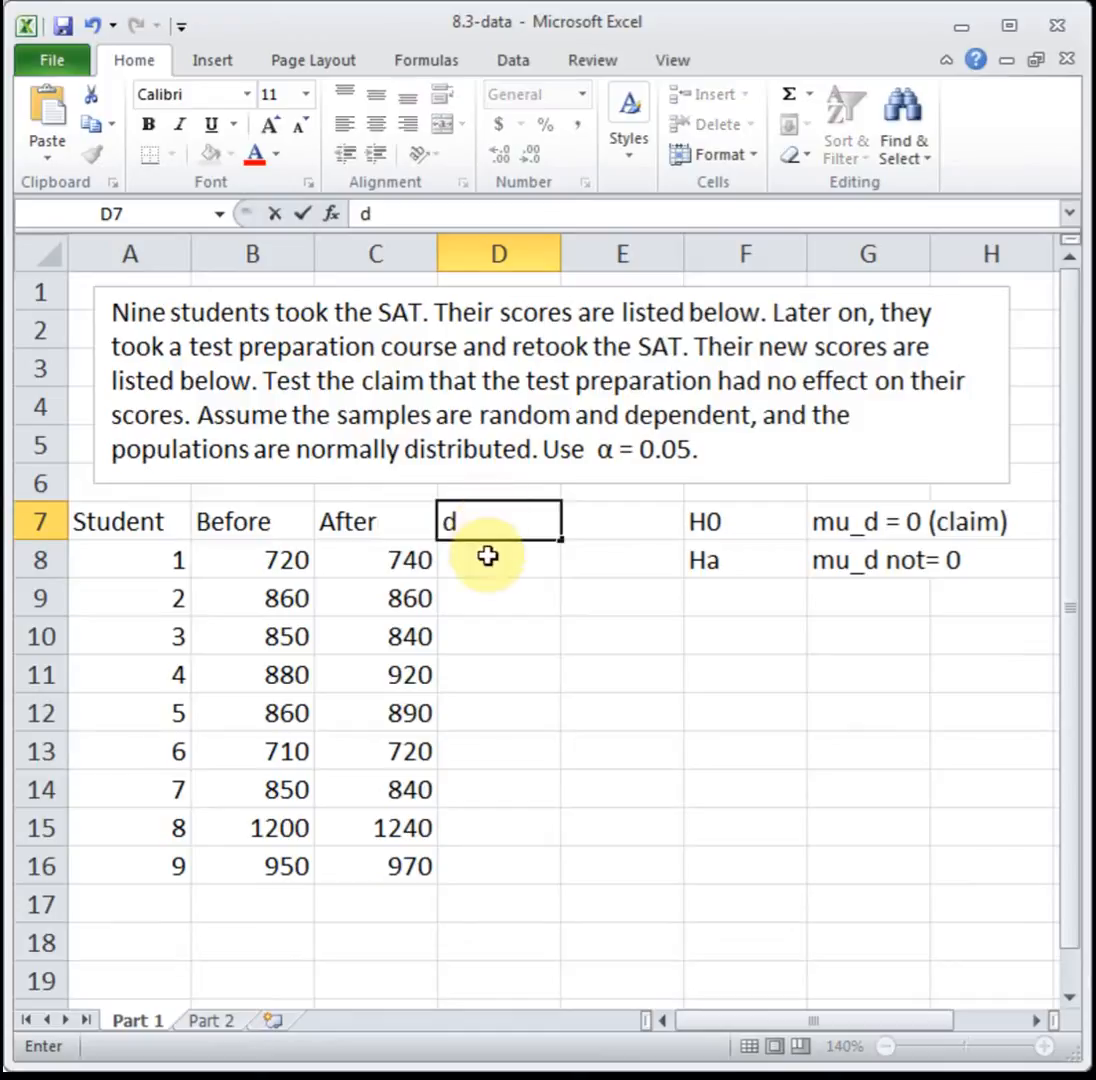
click(488, 556)
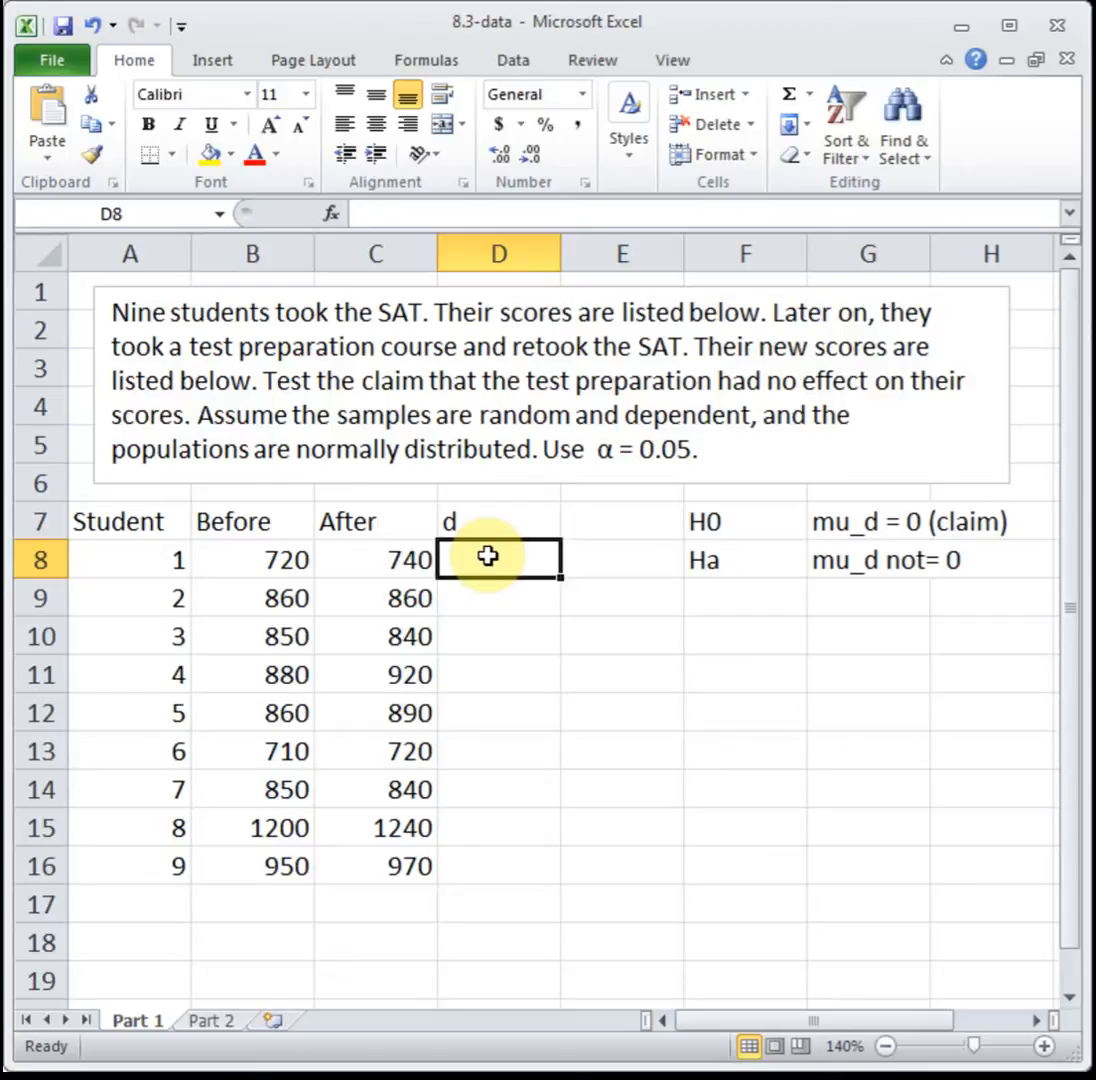
click(480, 521)
click(406, 220)
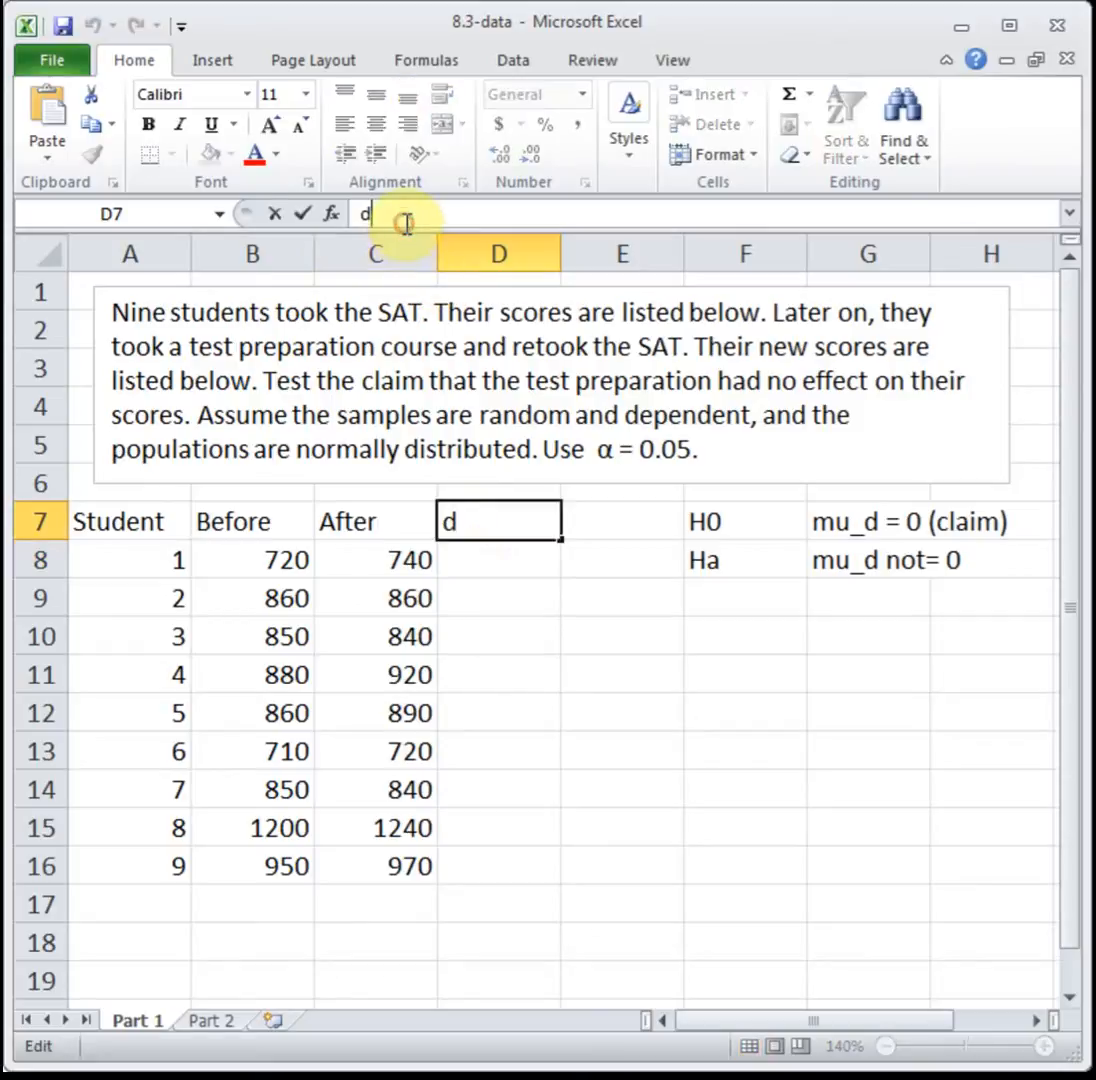
text(=a-b)
key(Return)
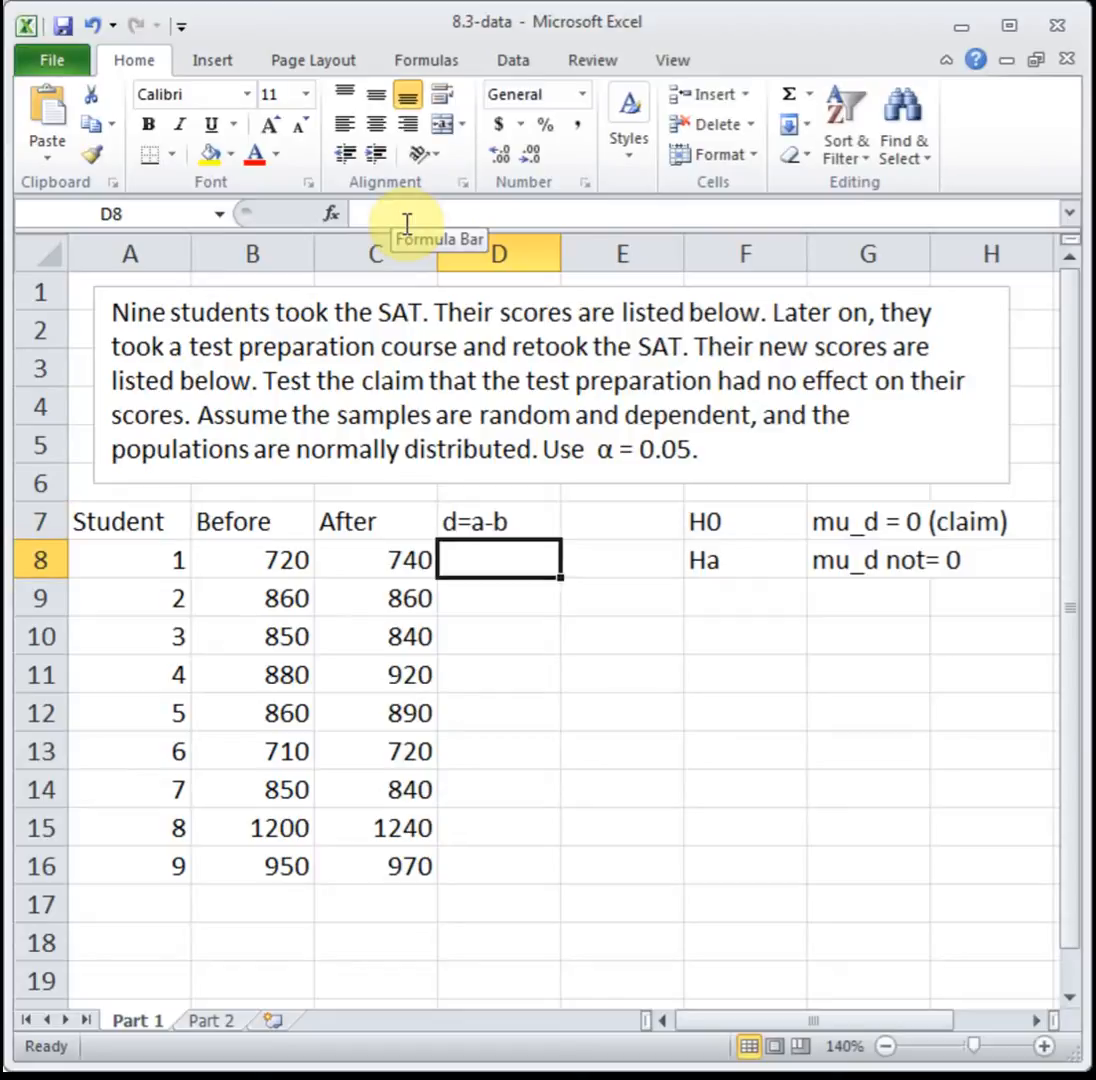
Step: Calculate the first student's difference in D8 with =C8-B8 and fill the formula down through D16
text(=)
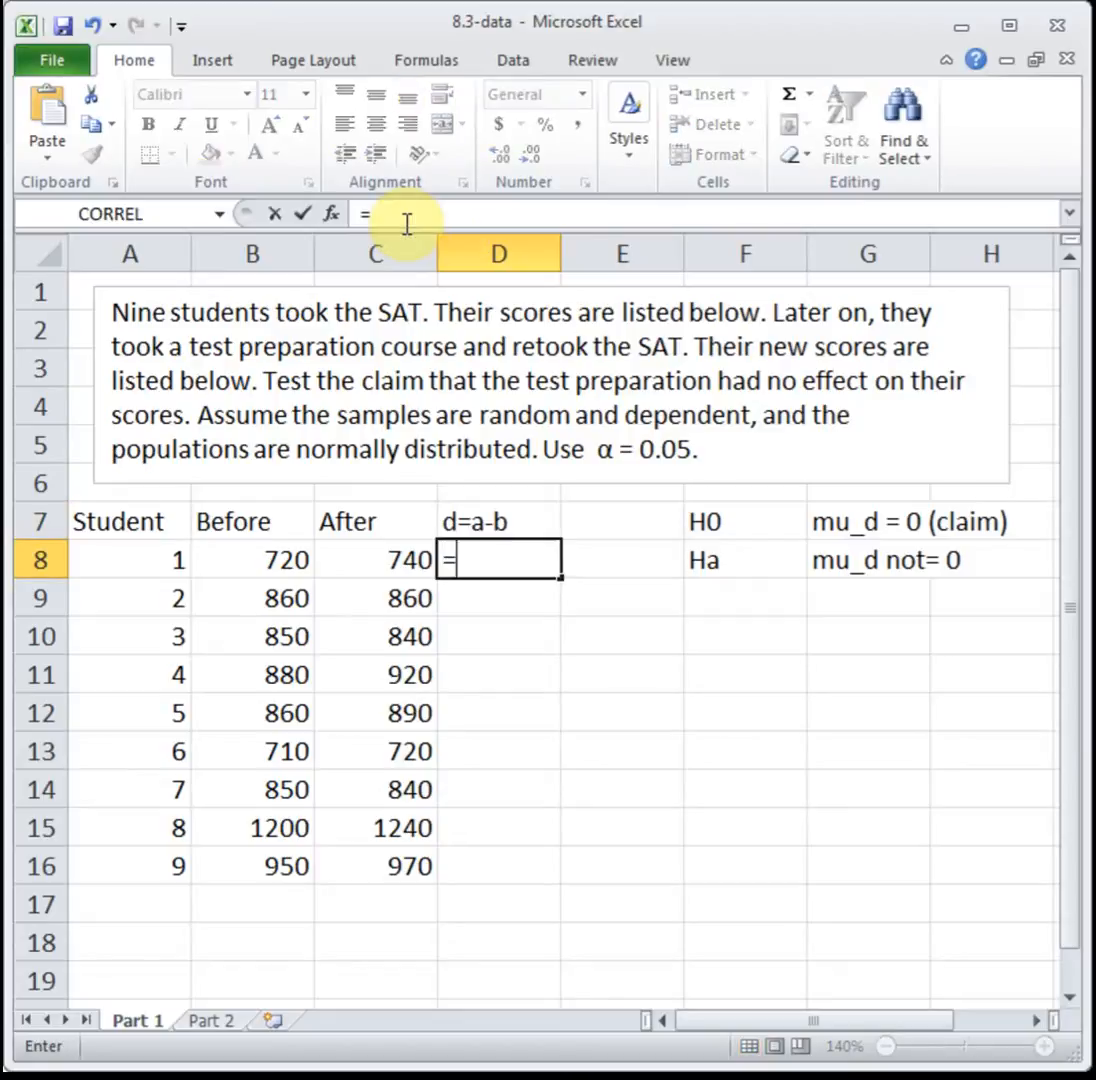
click(375, 560)
text(-)
click(295, 558)
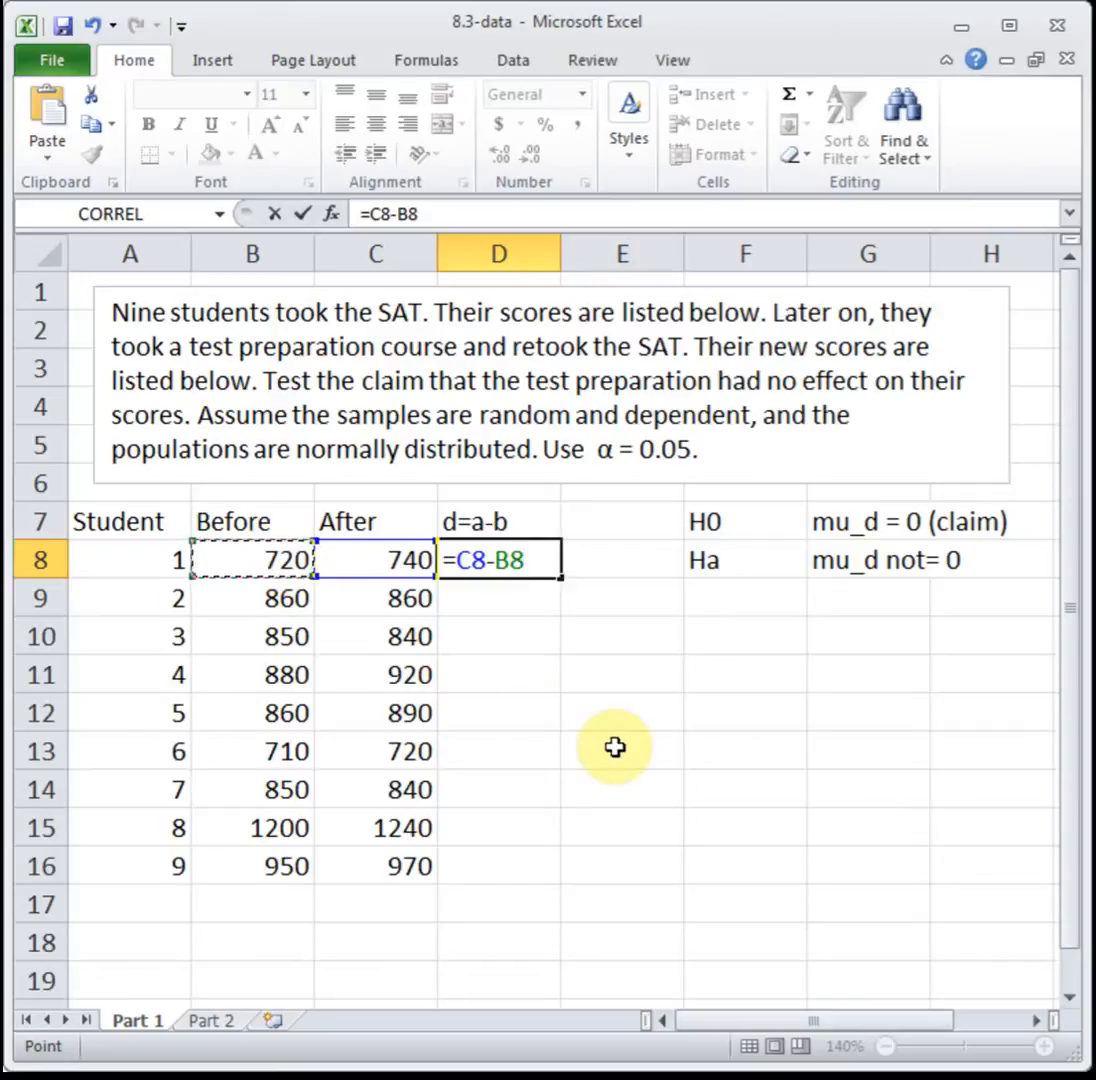
key(Return)
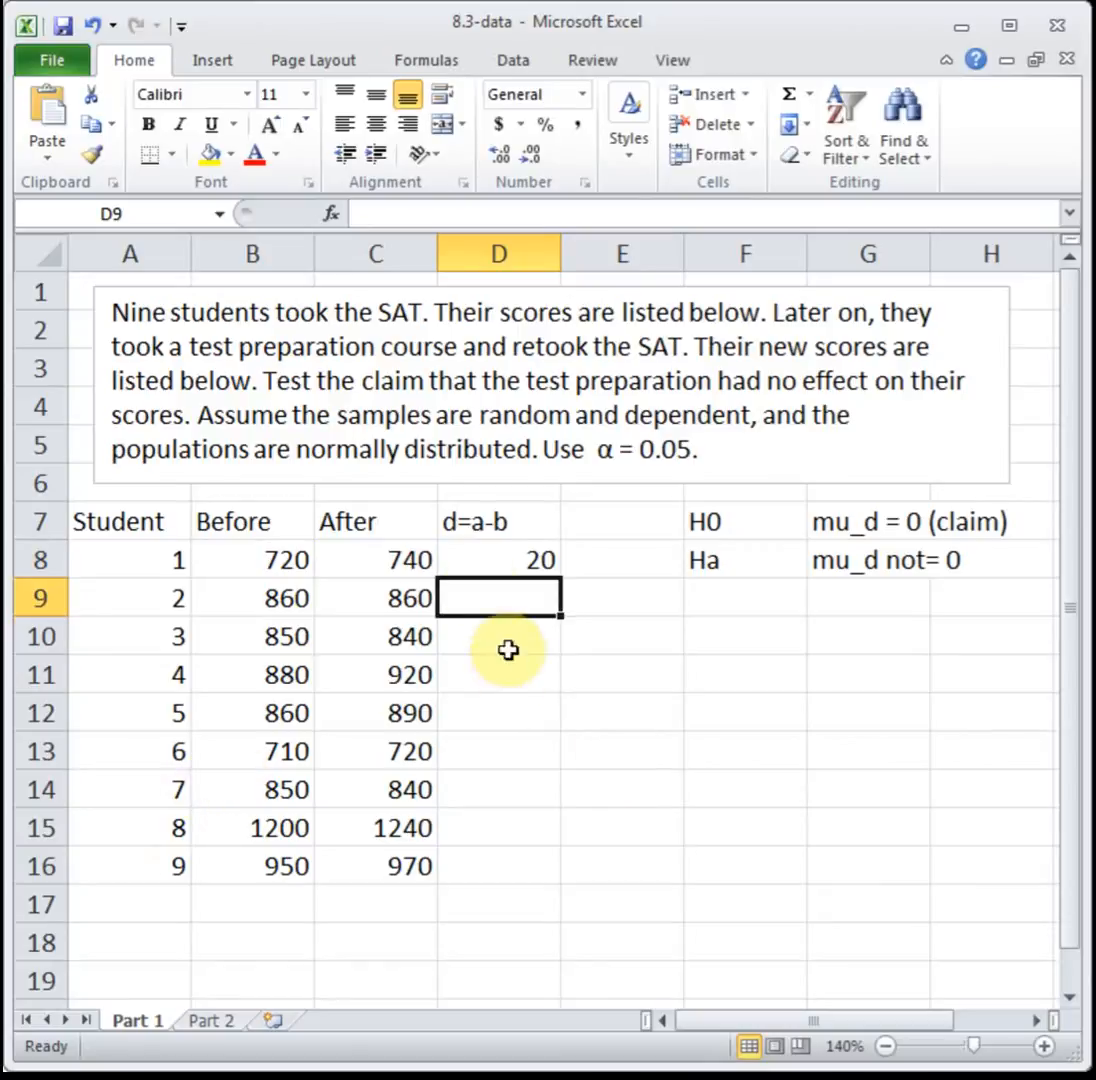
click(487, 566)
drag(561, 579, 533, 874)
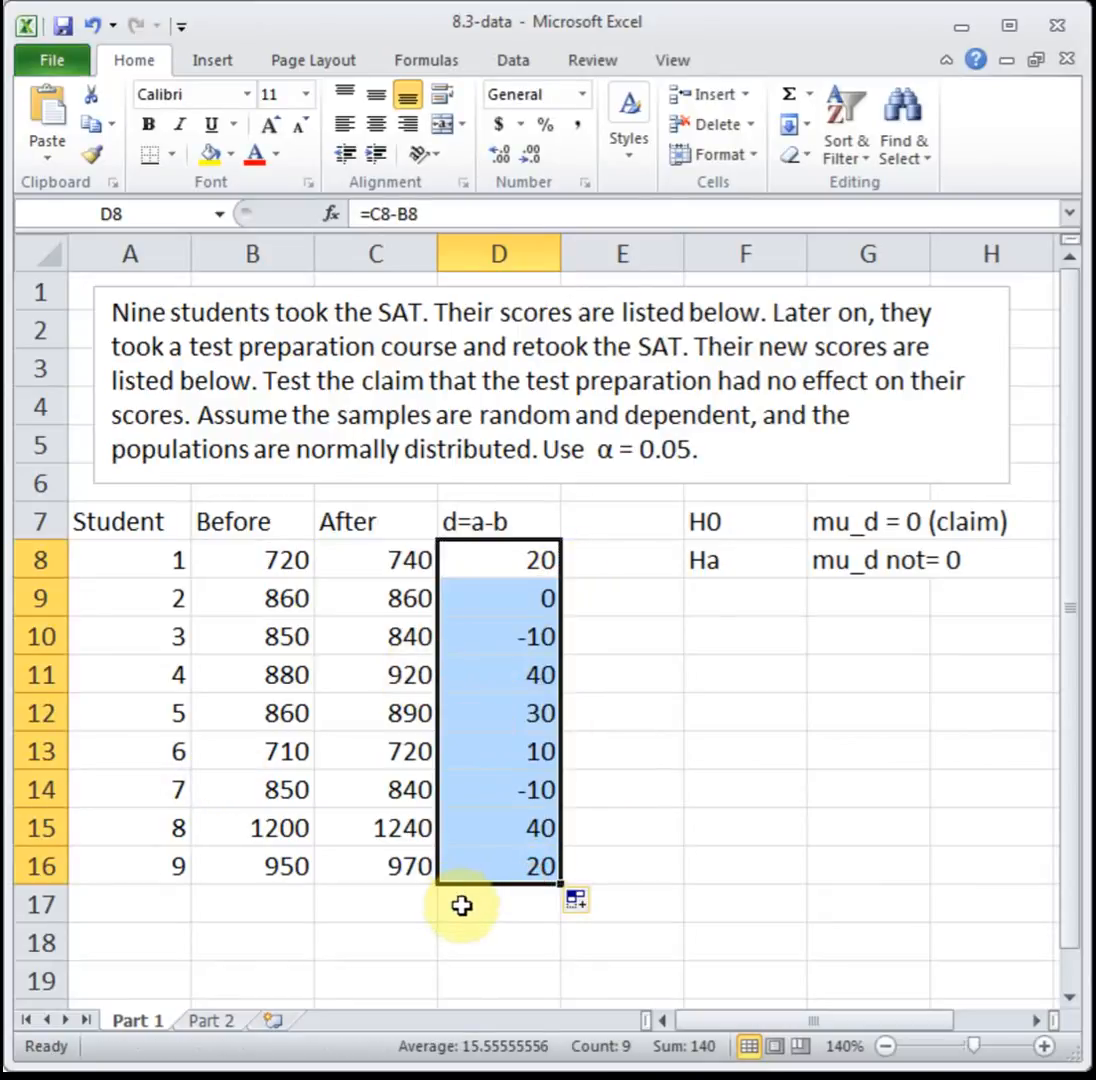
Step: Label cell C17 "mu_d" and calculate the mean of the differences in D17 with =average(D8:D16)
click(418, 906)
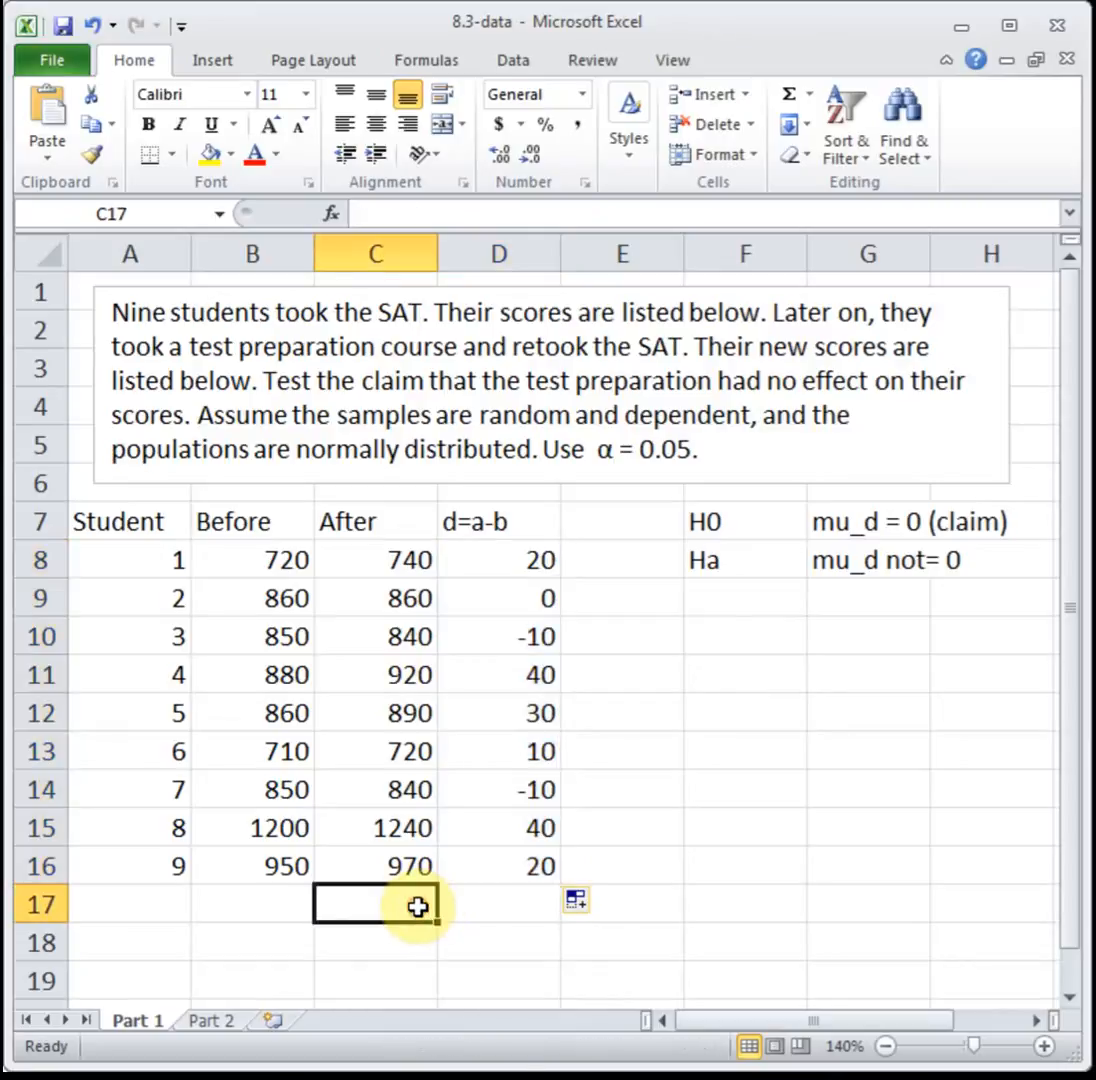
text(mu_d)
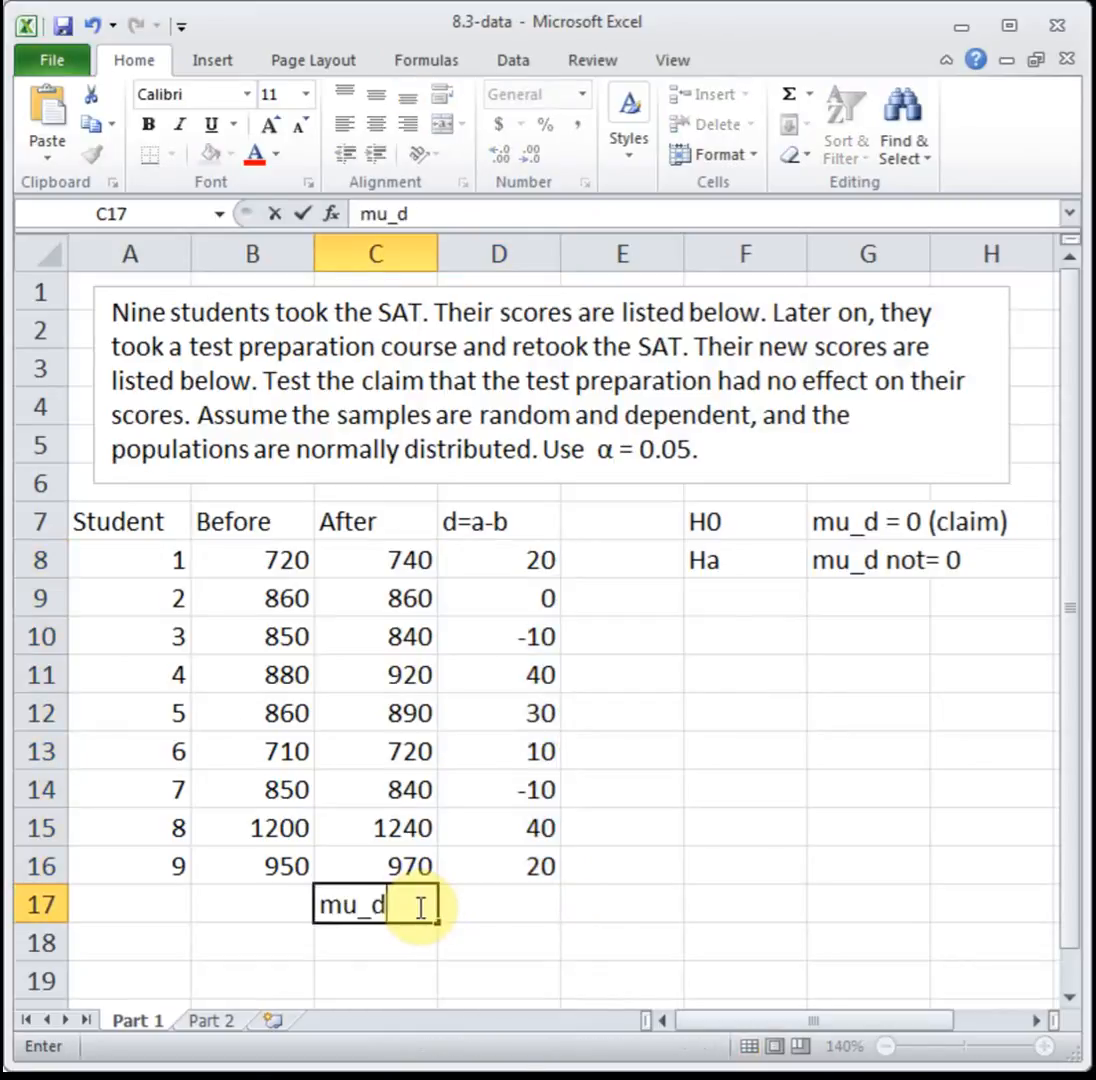
key(Tab)
text(=s)
key(BackSpace)
text(average()
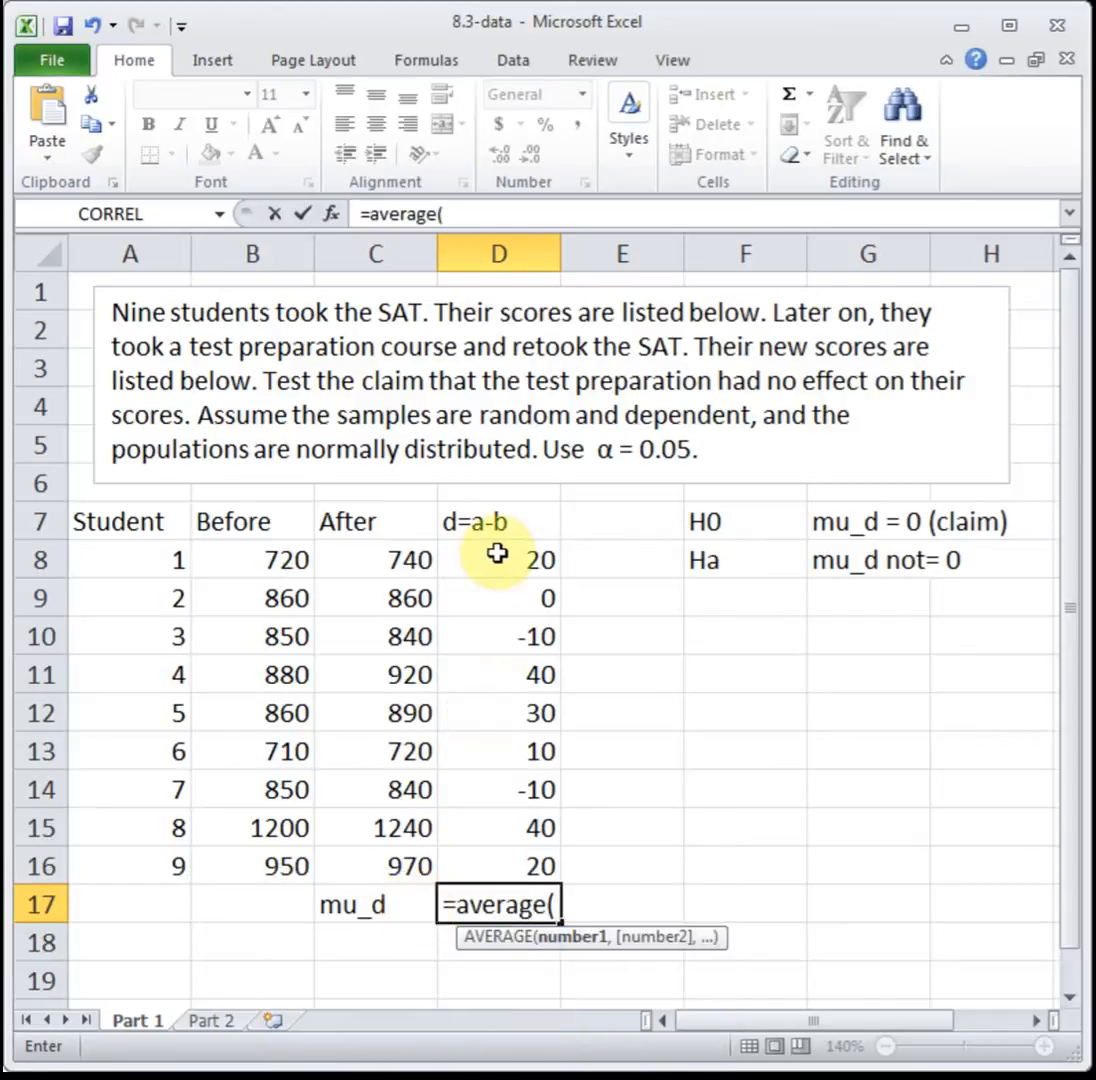
drag(497, 552, 499, 857)
text())
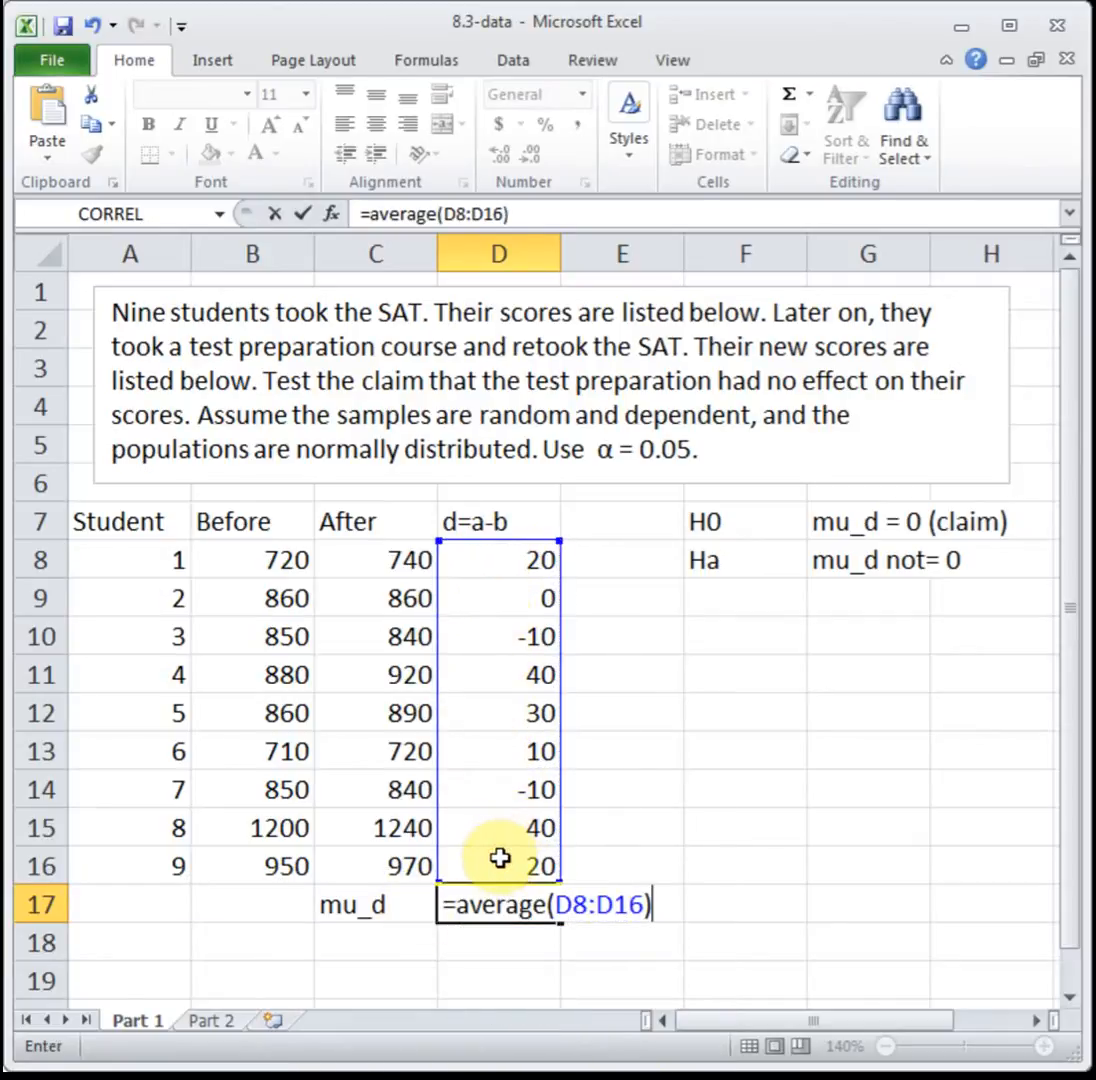
key(Return)
Step: Label cell C18 "s_d" and calculate the sample standard deviation of the differences in D18 with =stdev.s(D8:D16)
click(345, 949)
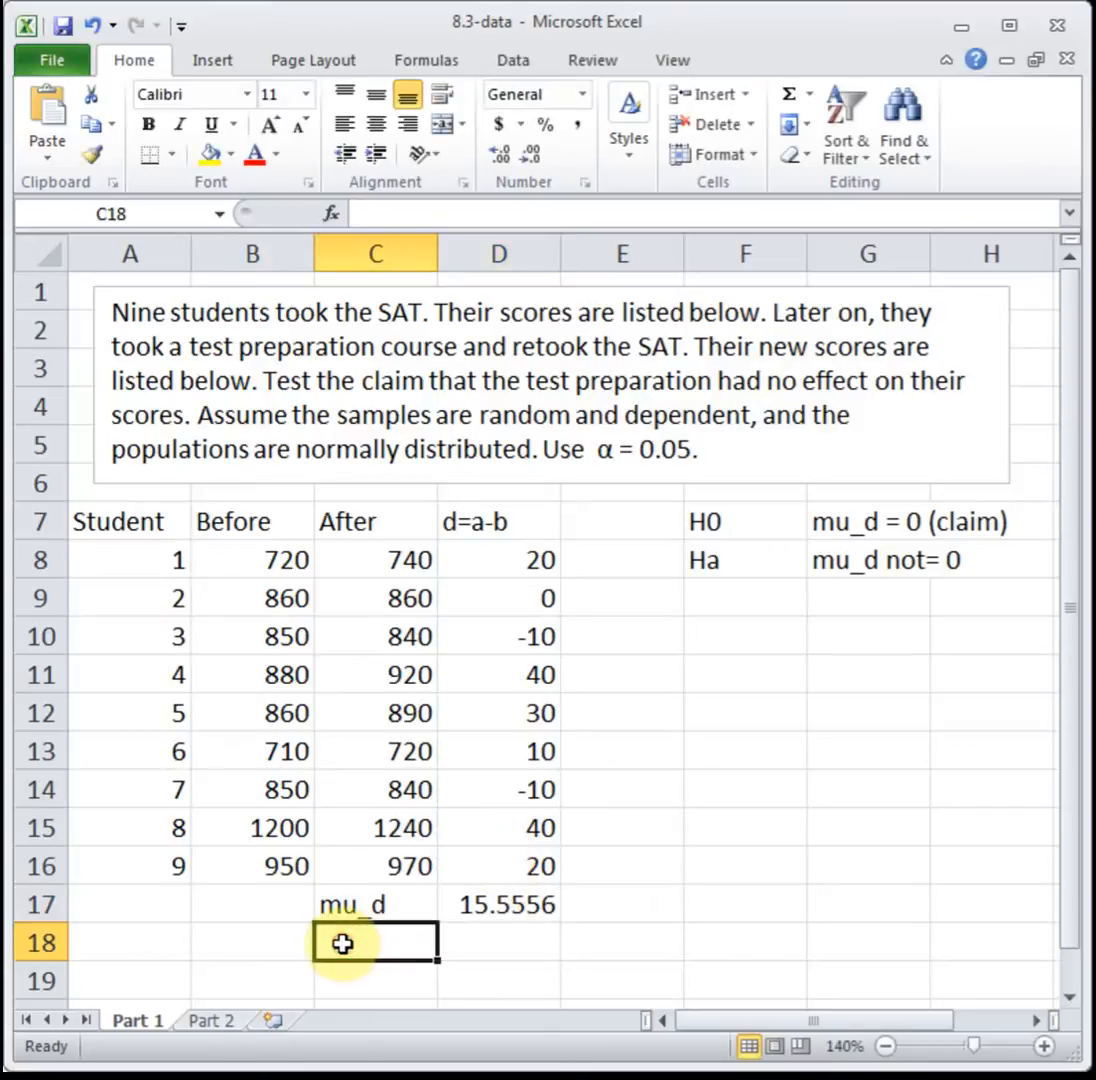
text(s_d)
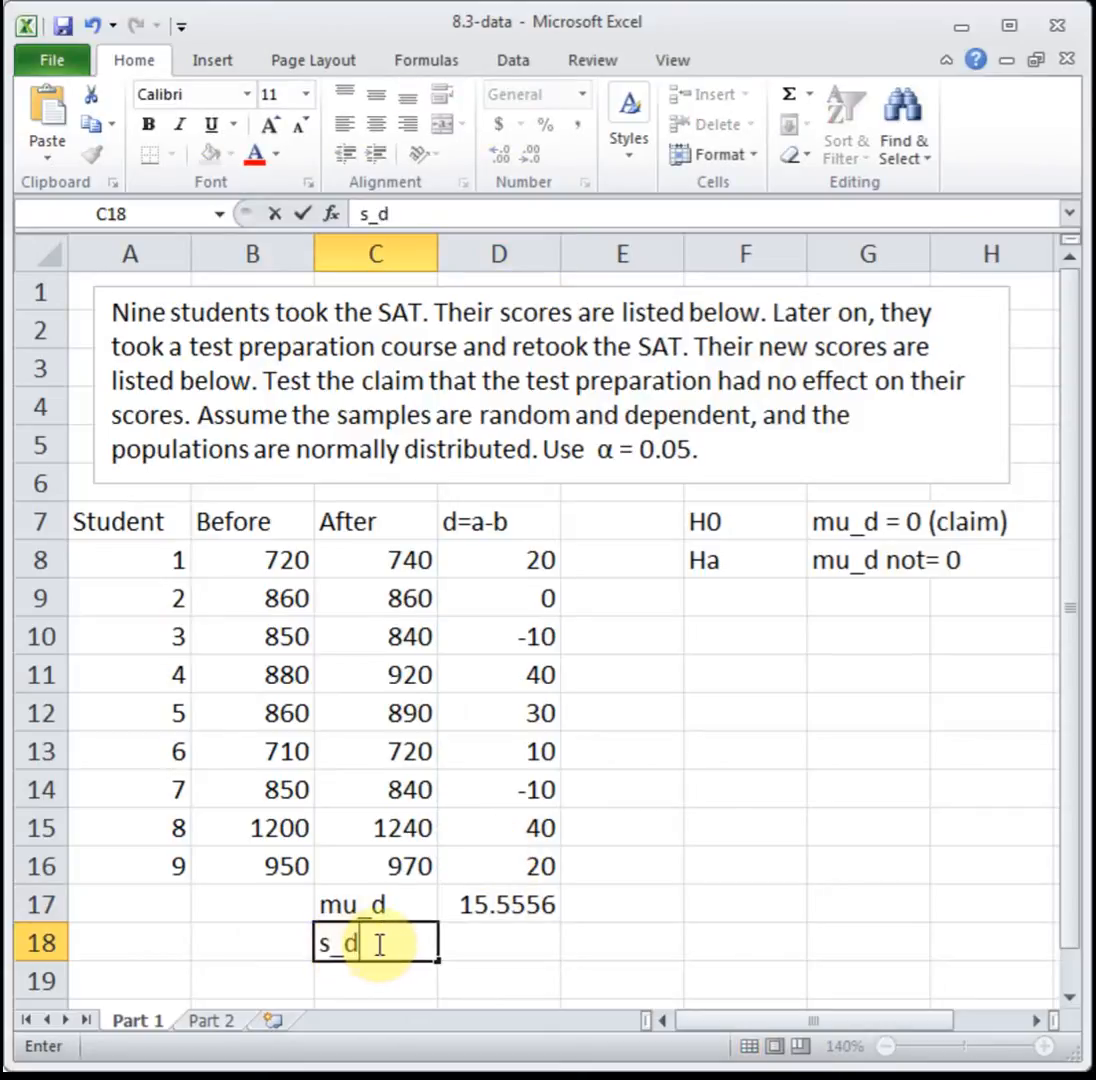
click(497, 940)
text(=stdev.s()
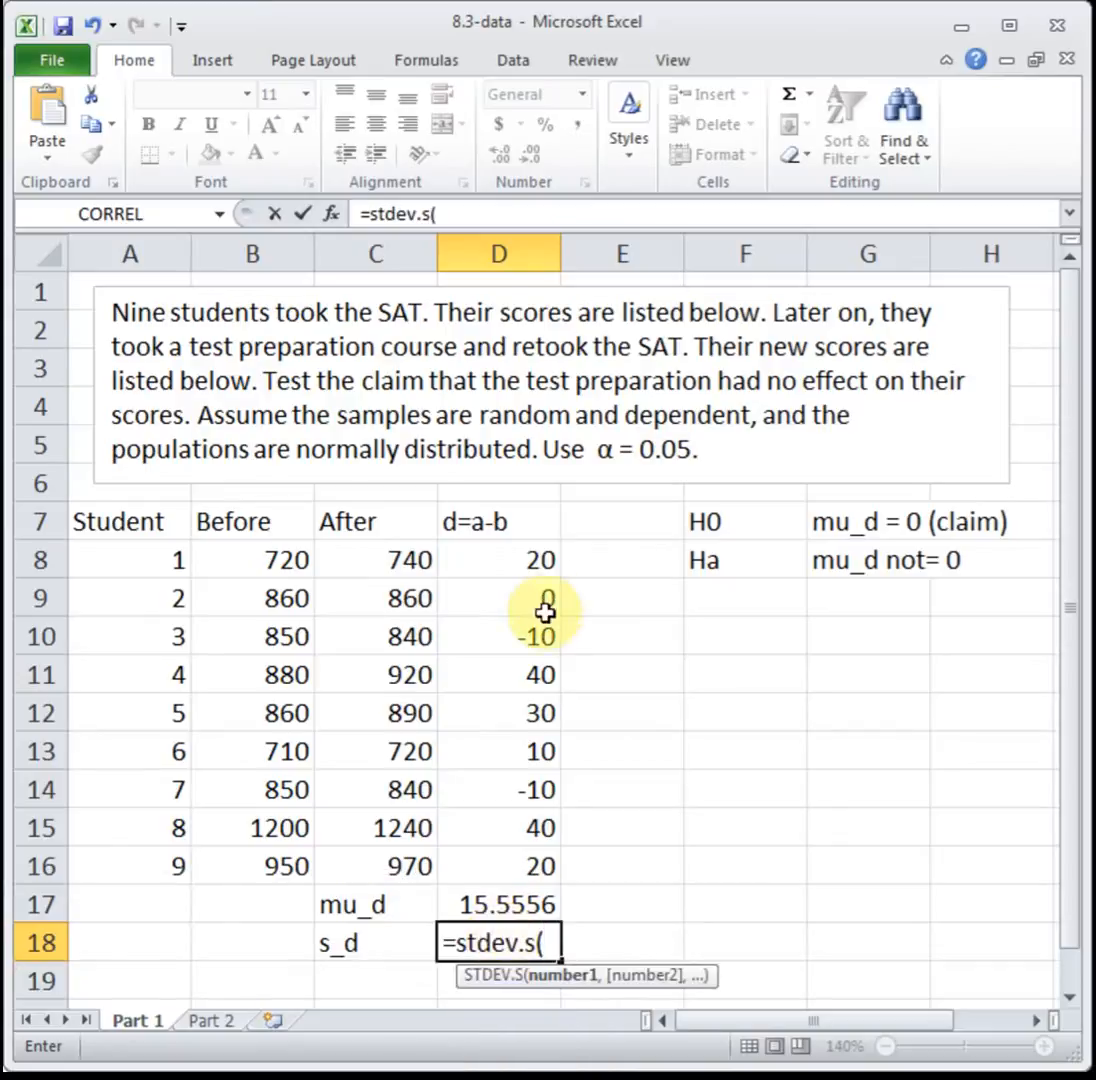
drag(523, 556, 527, 851)
text())
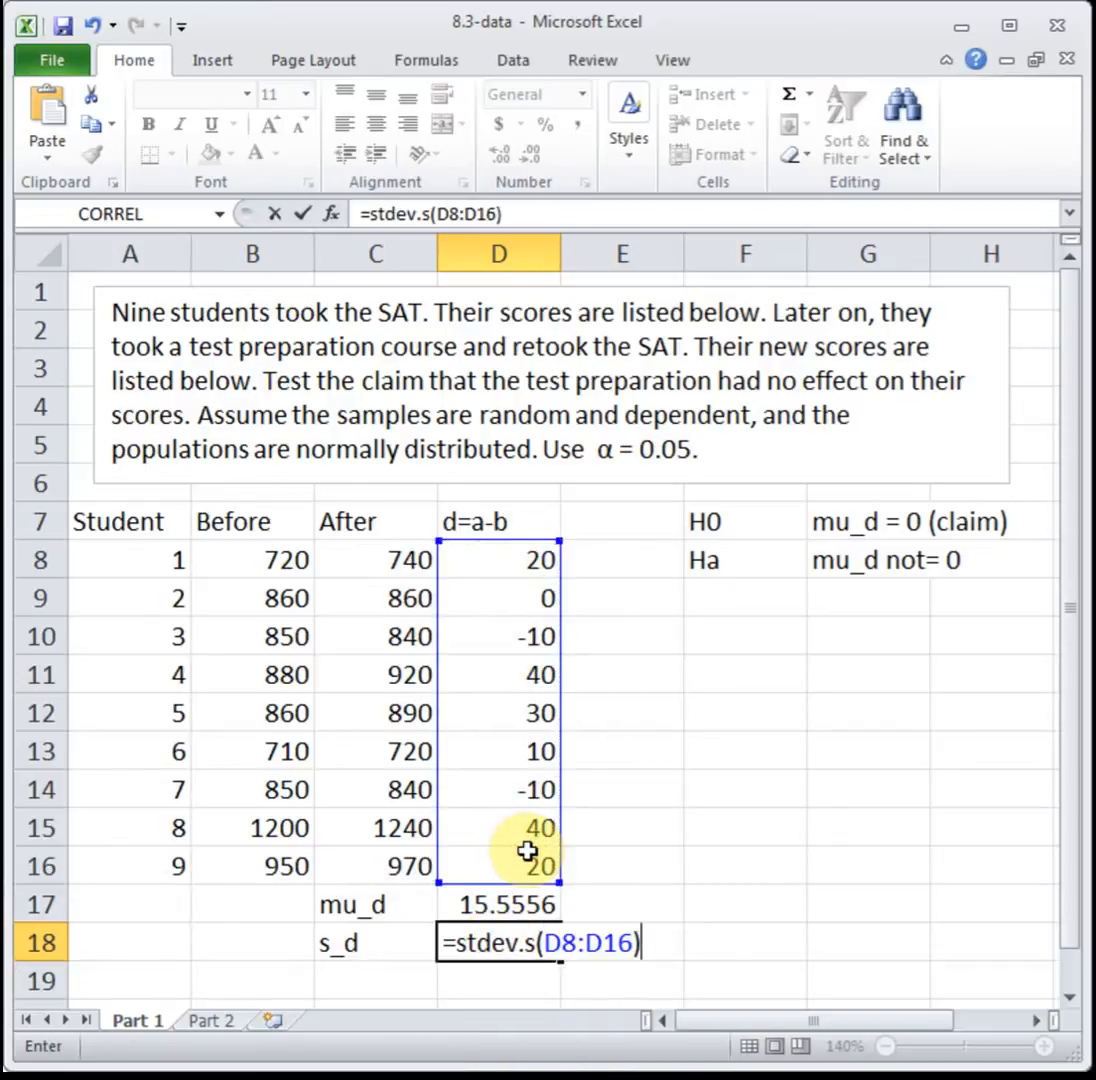
key(Return)
Step: Record the sample size by entering the label "n" in A19 and the value 9 in B19
click(363, 977)
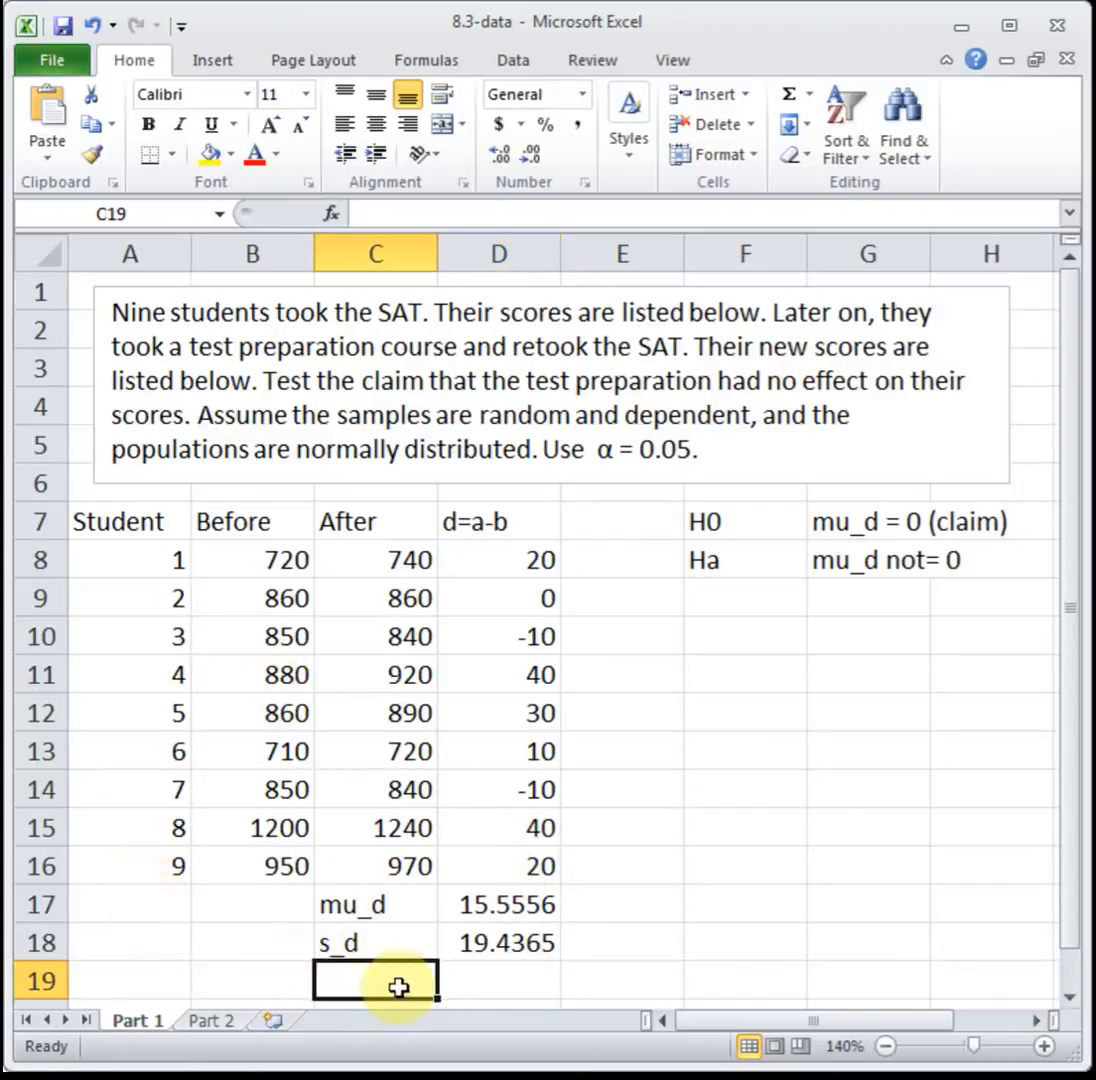
click(152, 980)
text(m)
key(BackSpace)
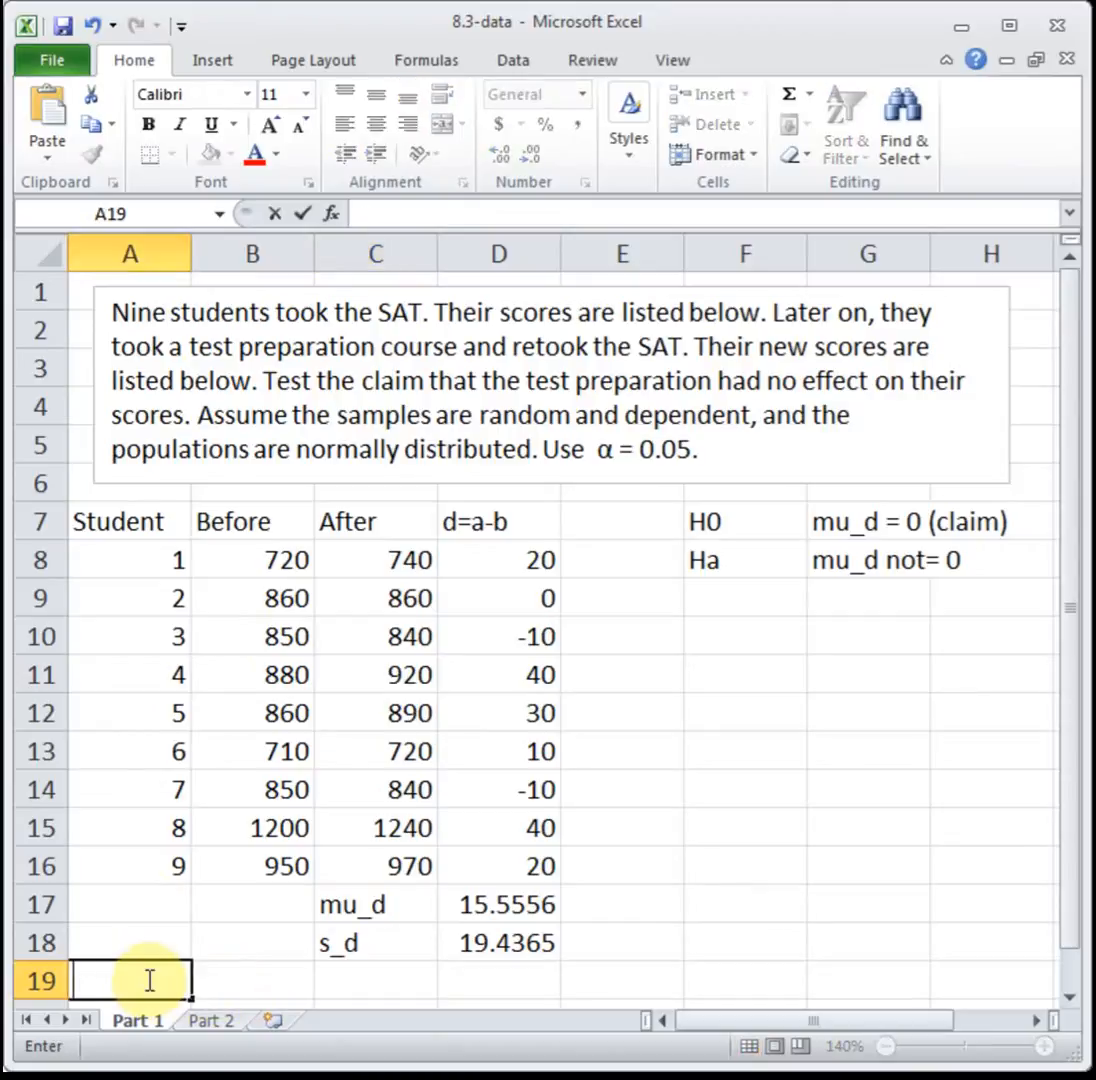
text(n)
key(Tab)
text(9)
Step: Record the degrees of freedom by entering the label "df" in C19 and the value 8 in D19
click(355, 987)
text(df)
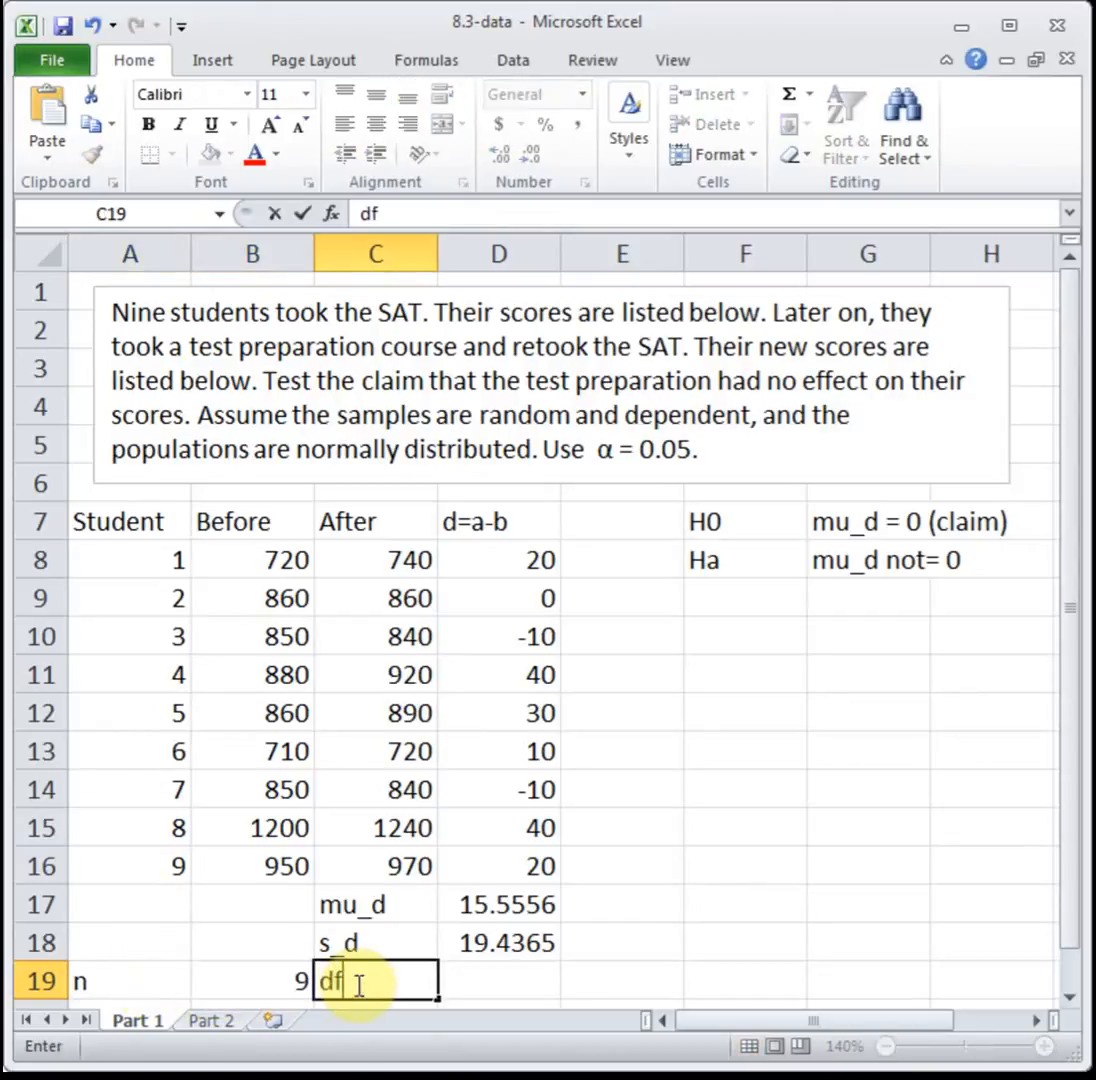
click(472, 975)
text(8)
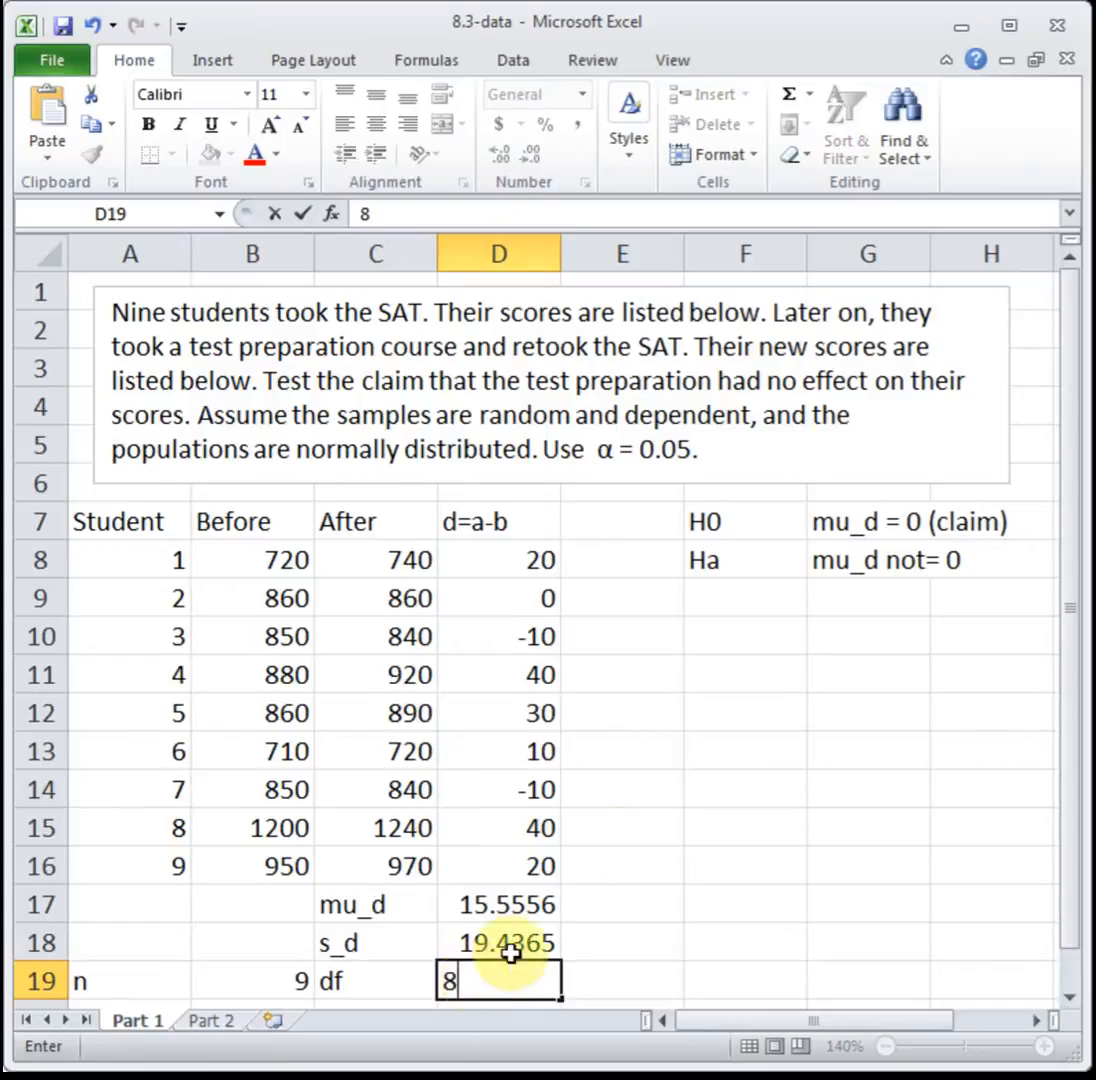
click(676, 590)
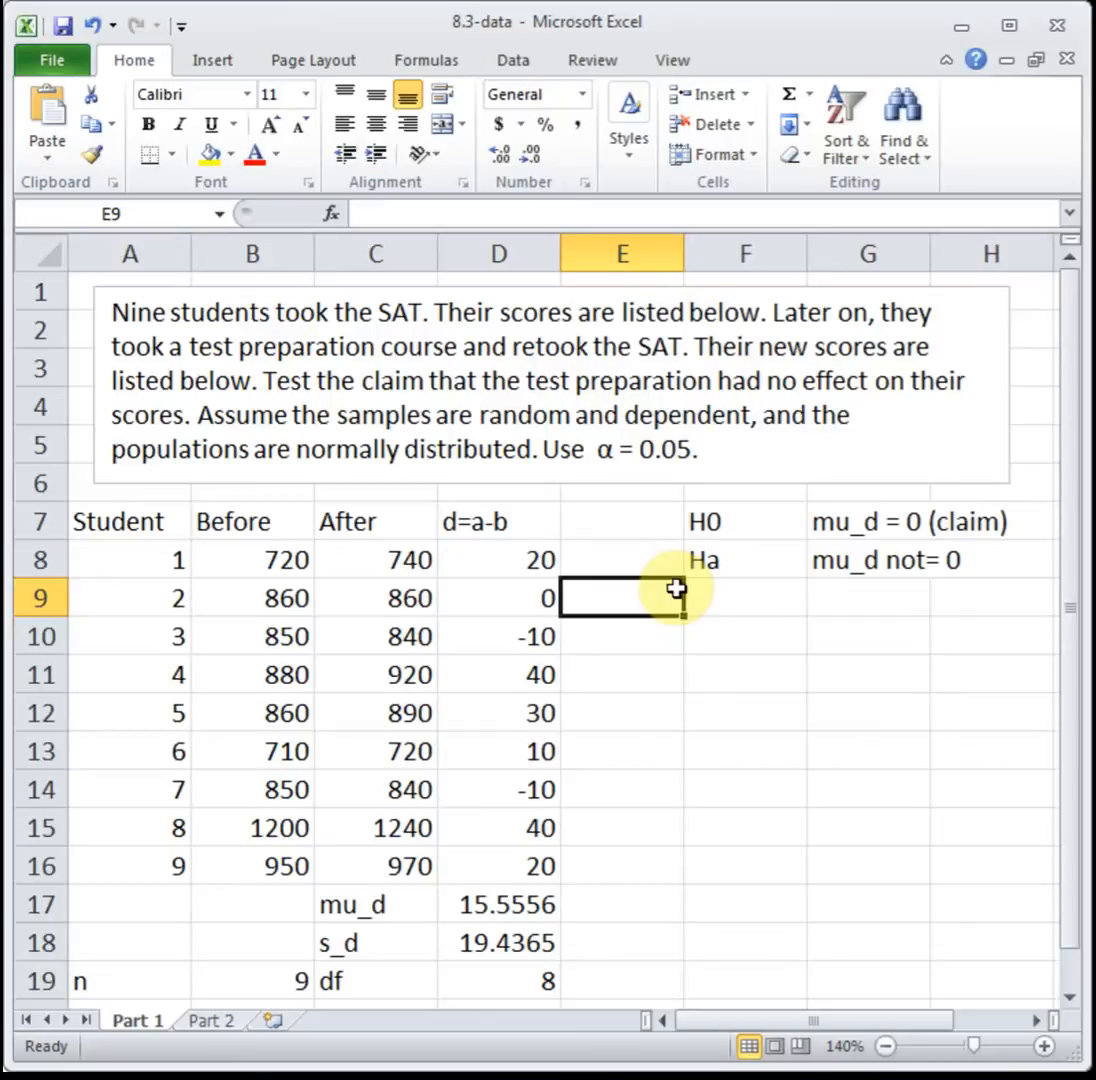
Step: Label cell F10 "t_c" and calculate the two-tailed critical value in G10 with =t.inv.2t(0.05,8)
click(722, 636)
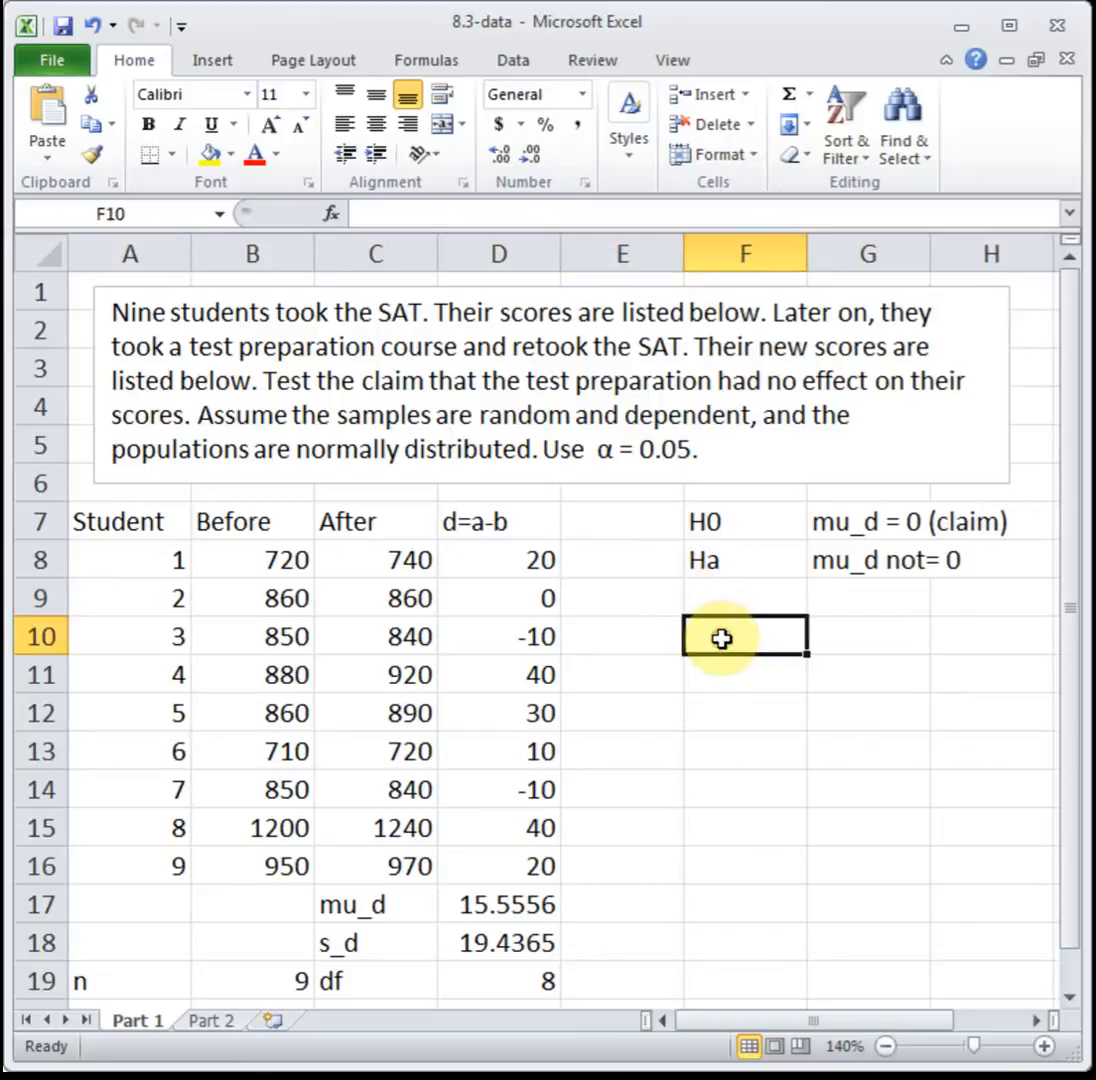
text(t_c)
key(Tab)
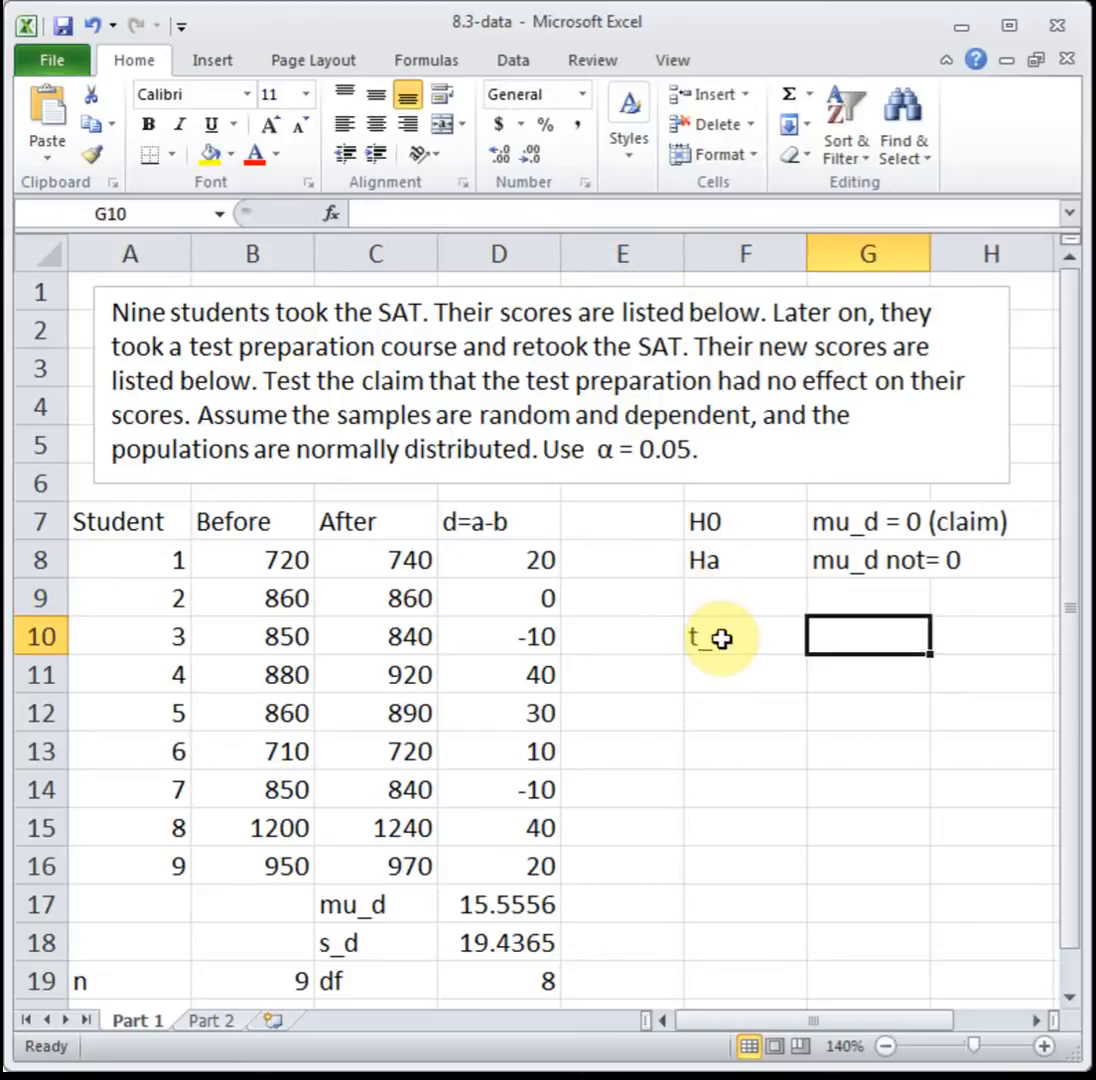
text(=t.)
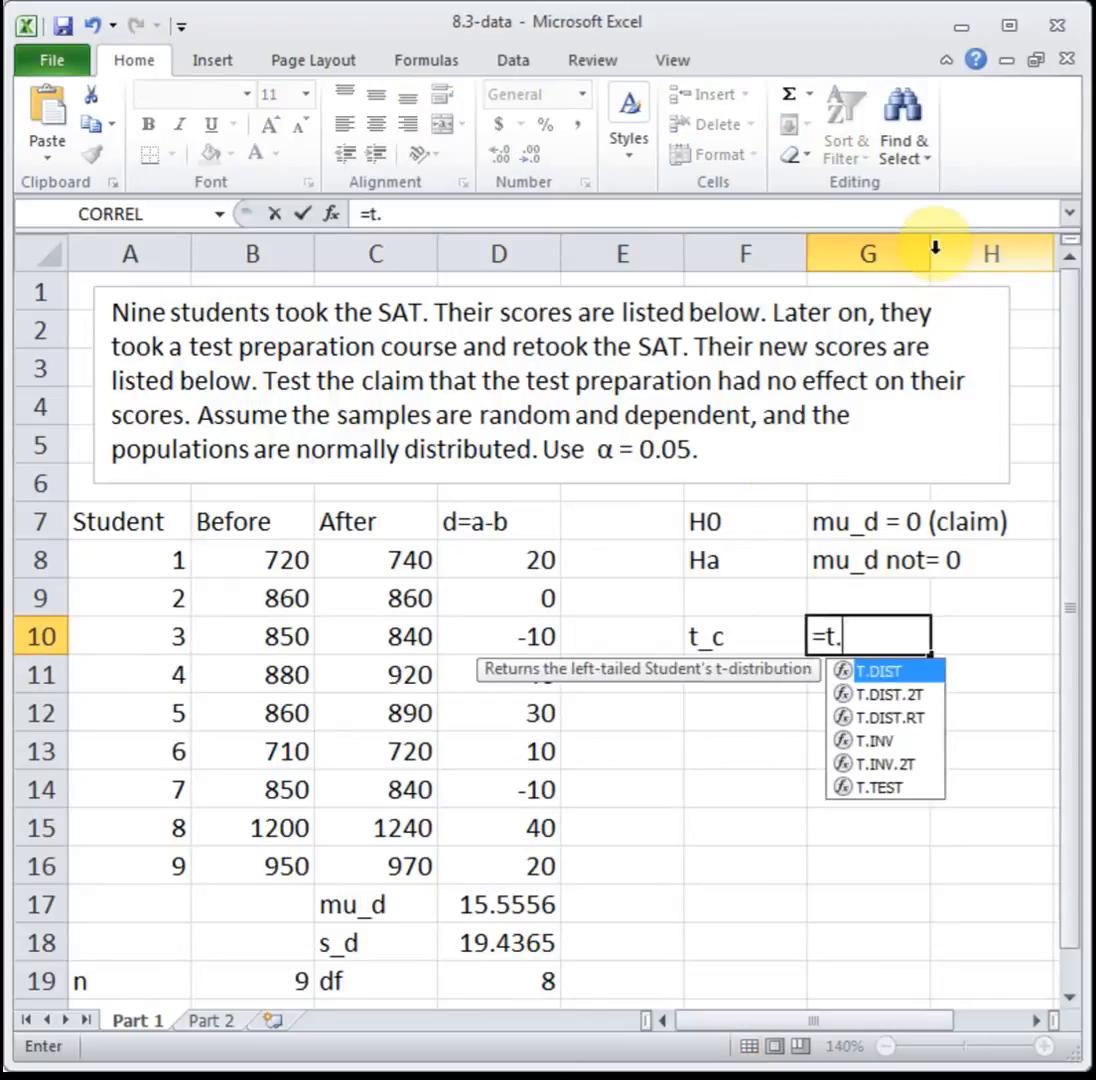
text(inv.2t()
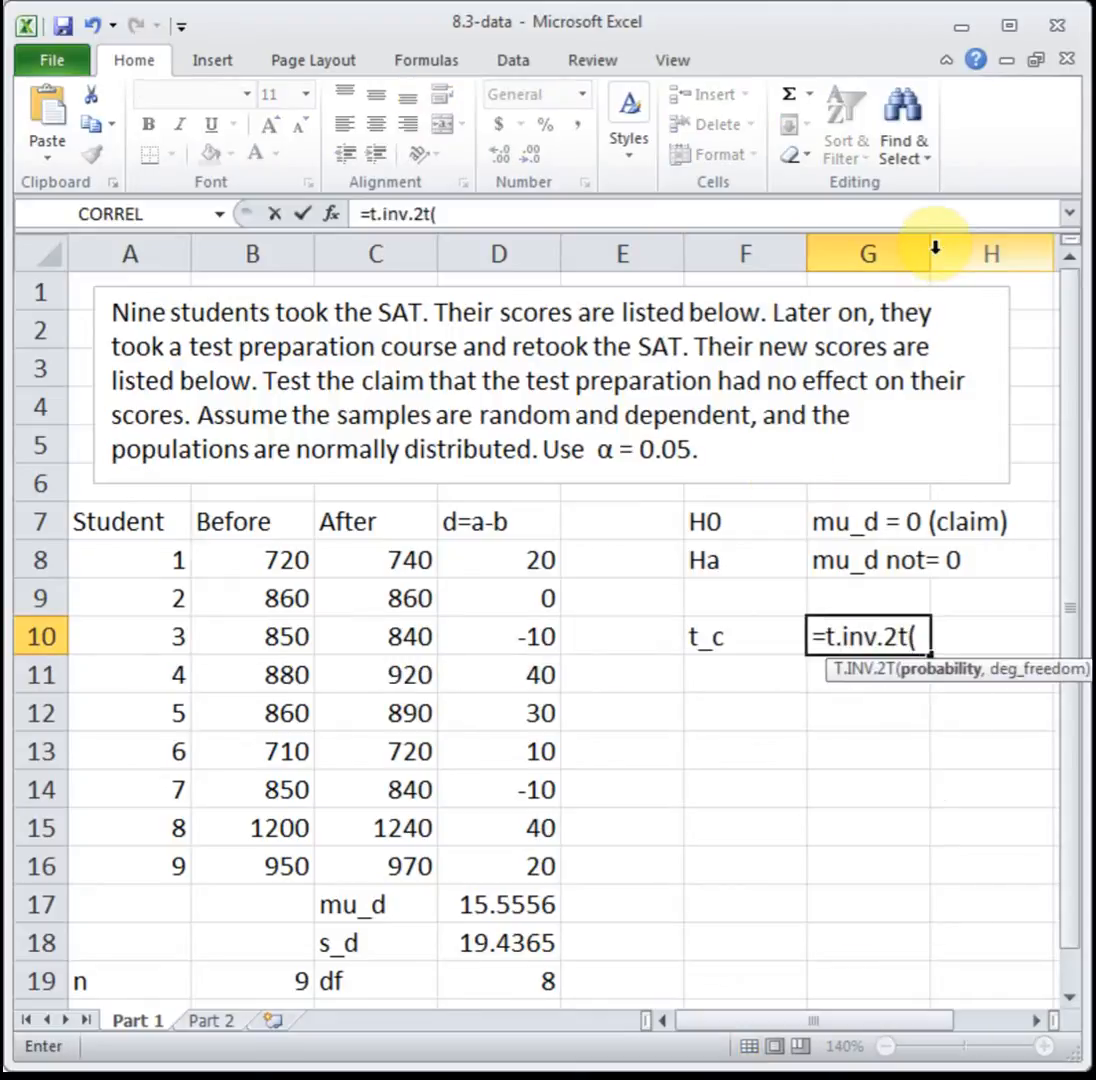
text(0.05))
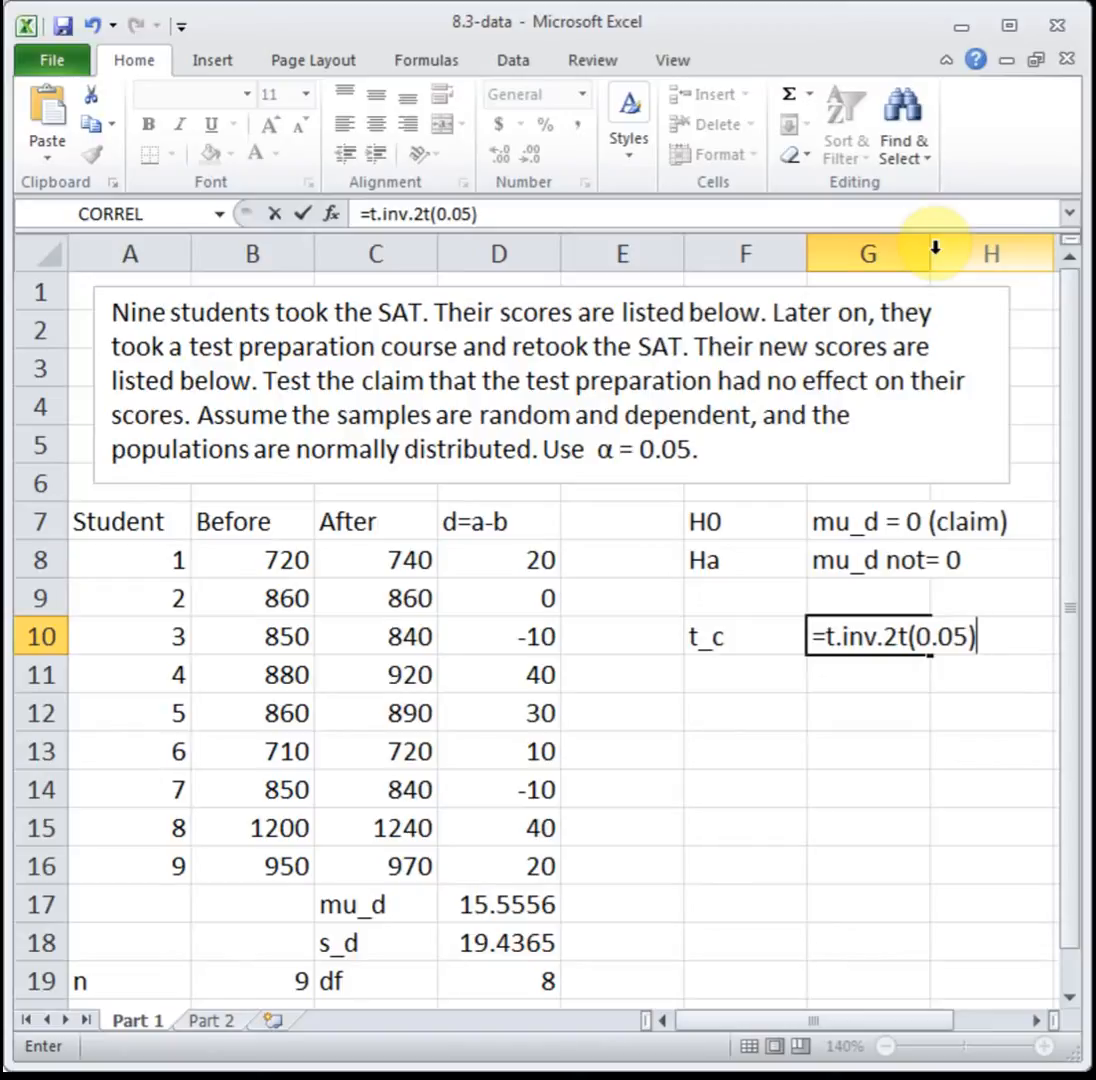
key(BackSpace)
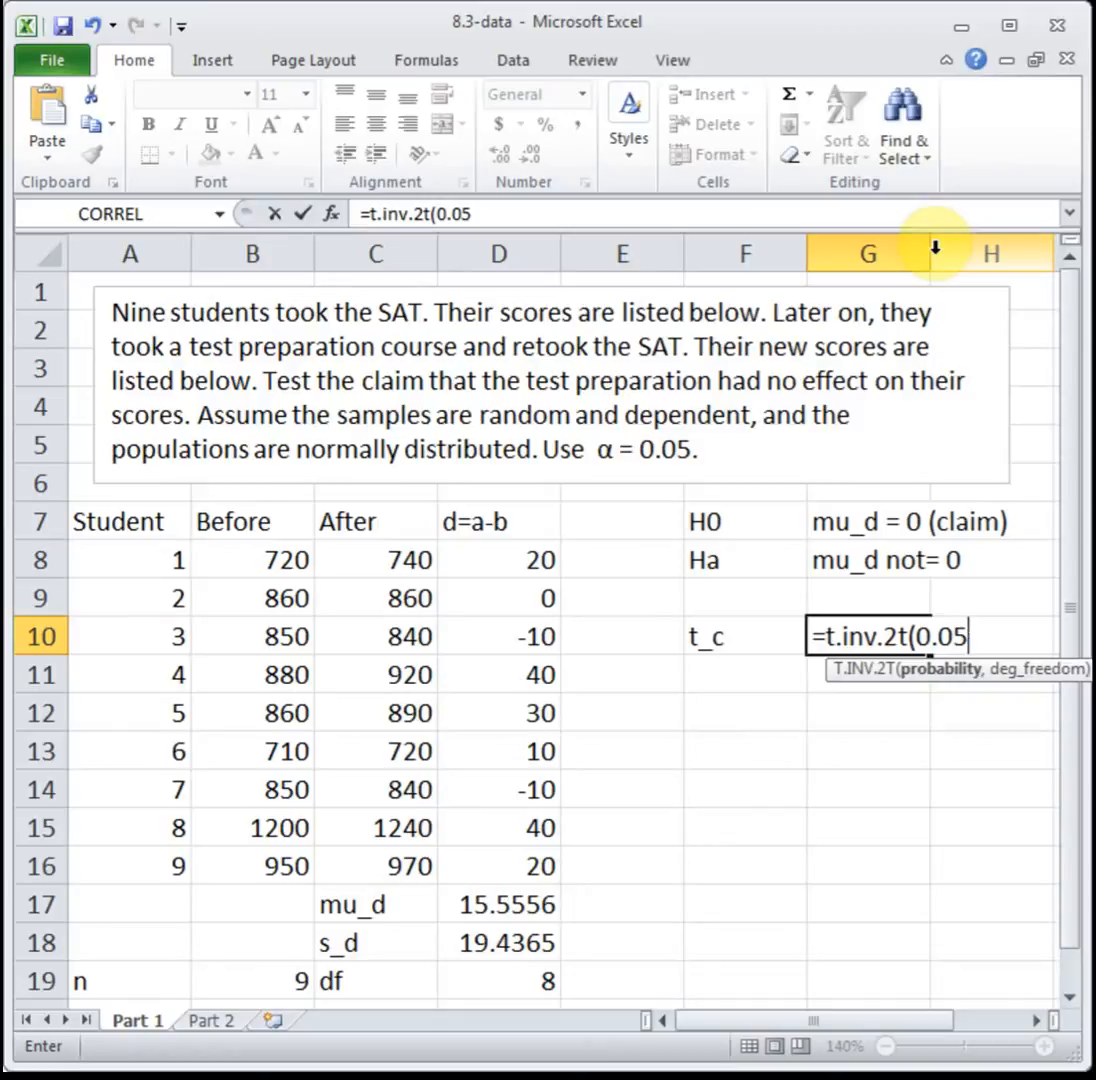
text(,8))
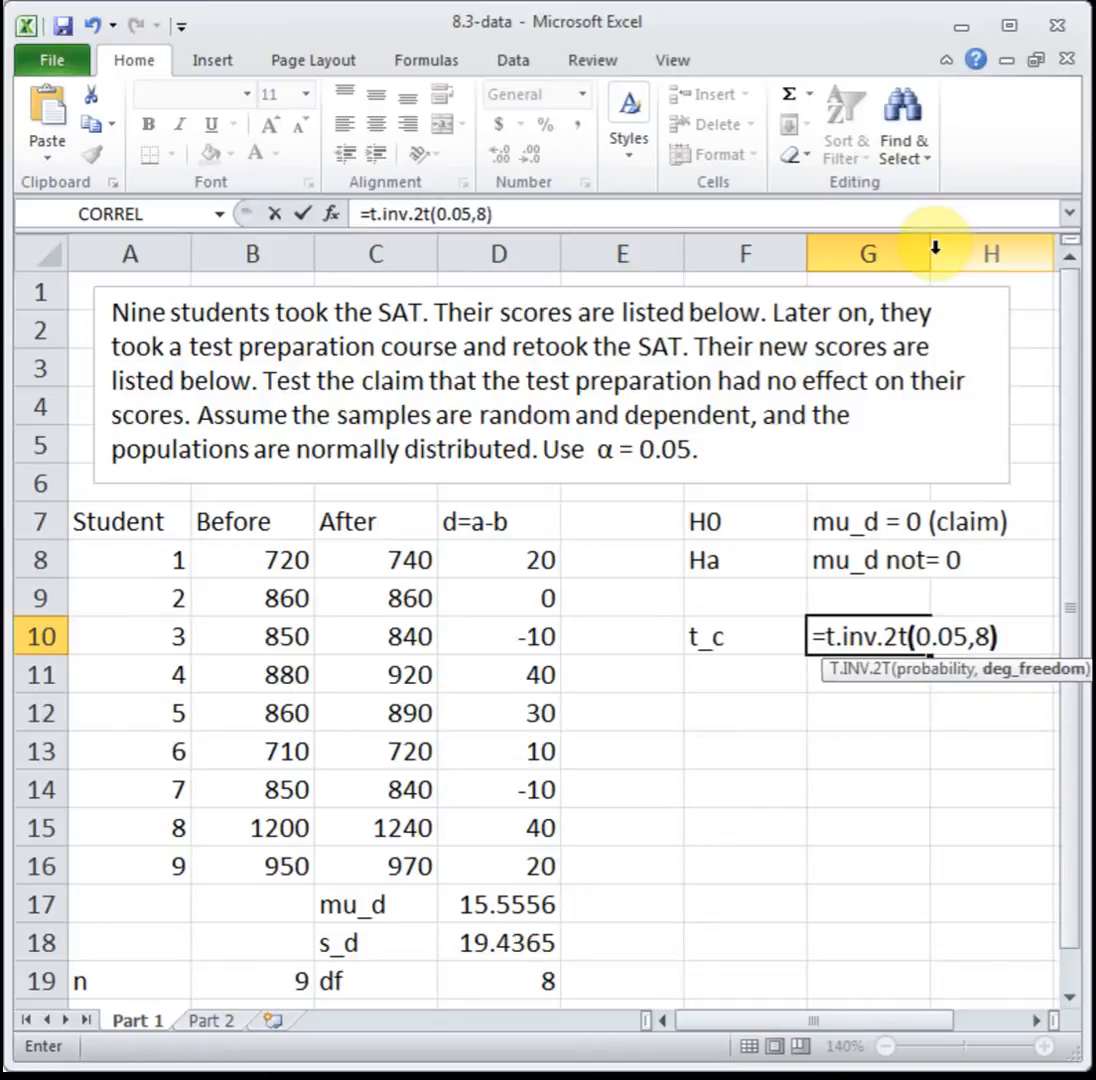
key(Return)
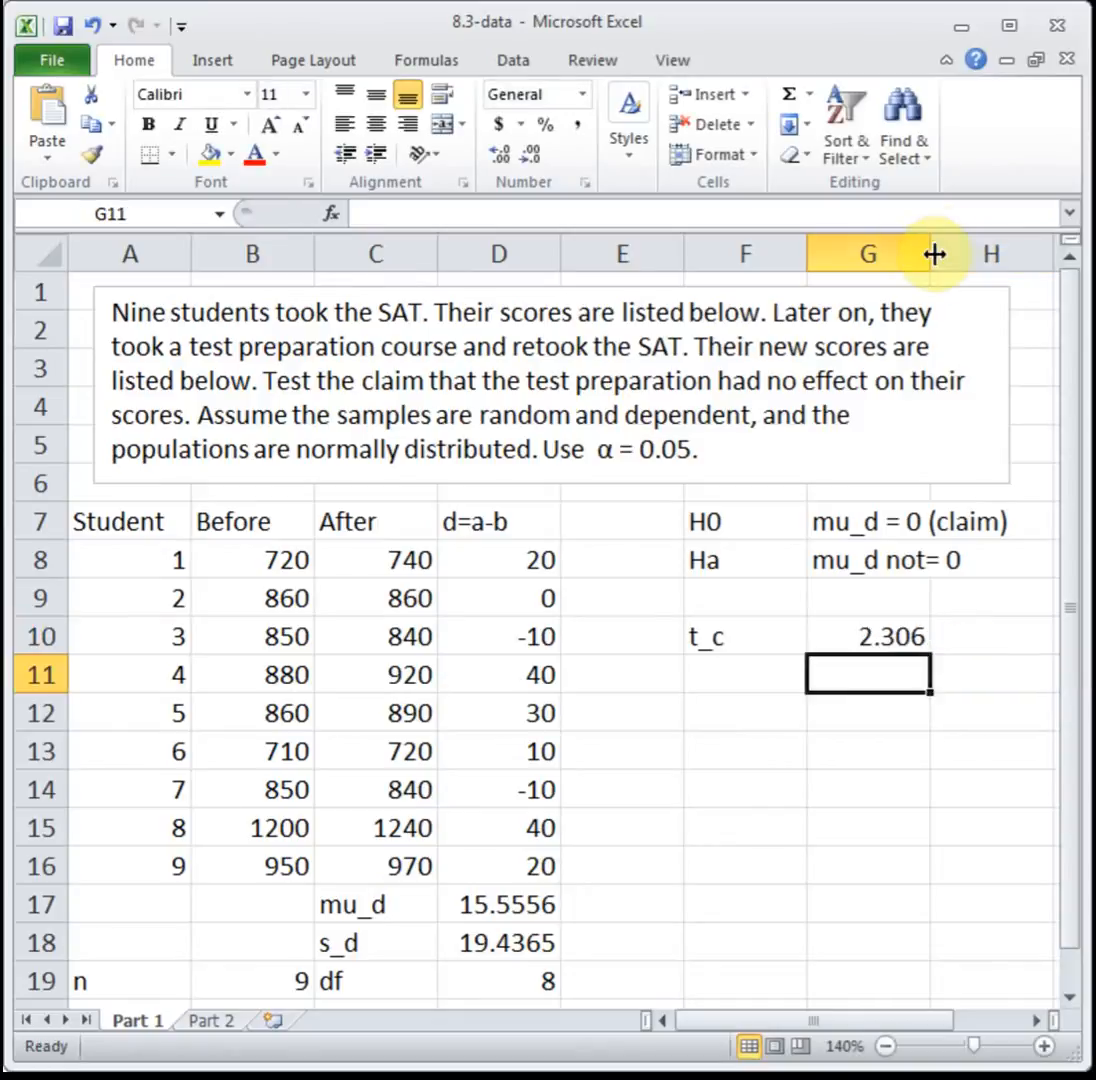
Step: Label cell F11 "t" for the test statistic, directly below the critical value label
click(762, 672)
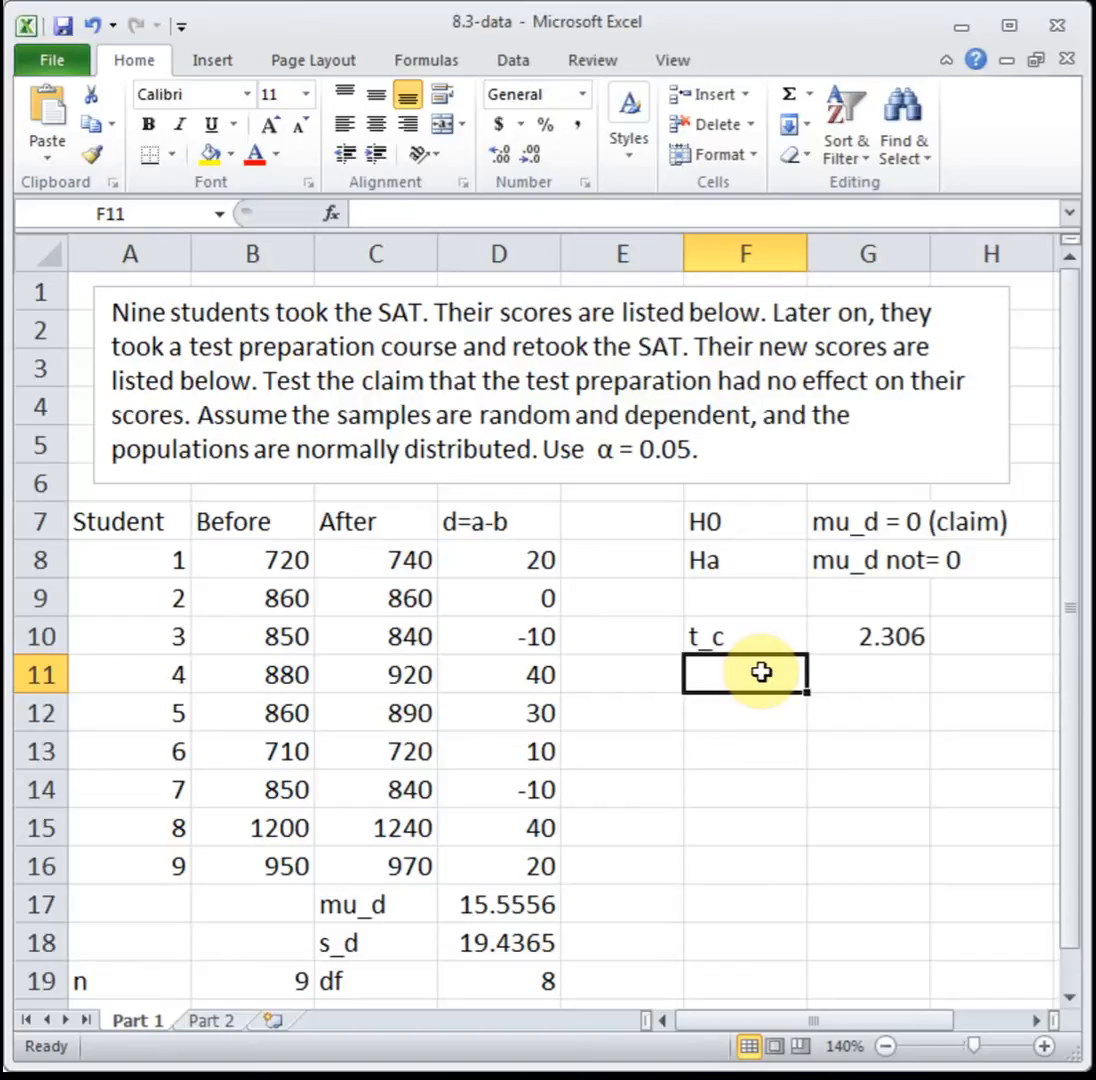
text(t)
key(BackSpace)
key(Tab)
text(=()
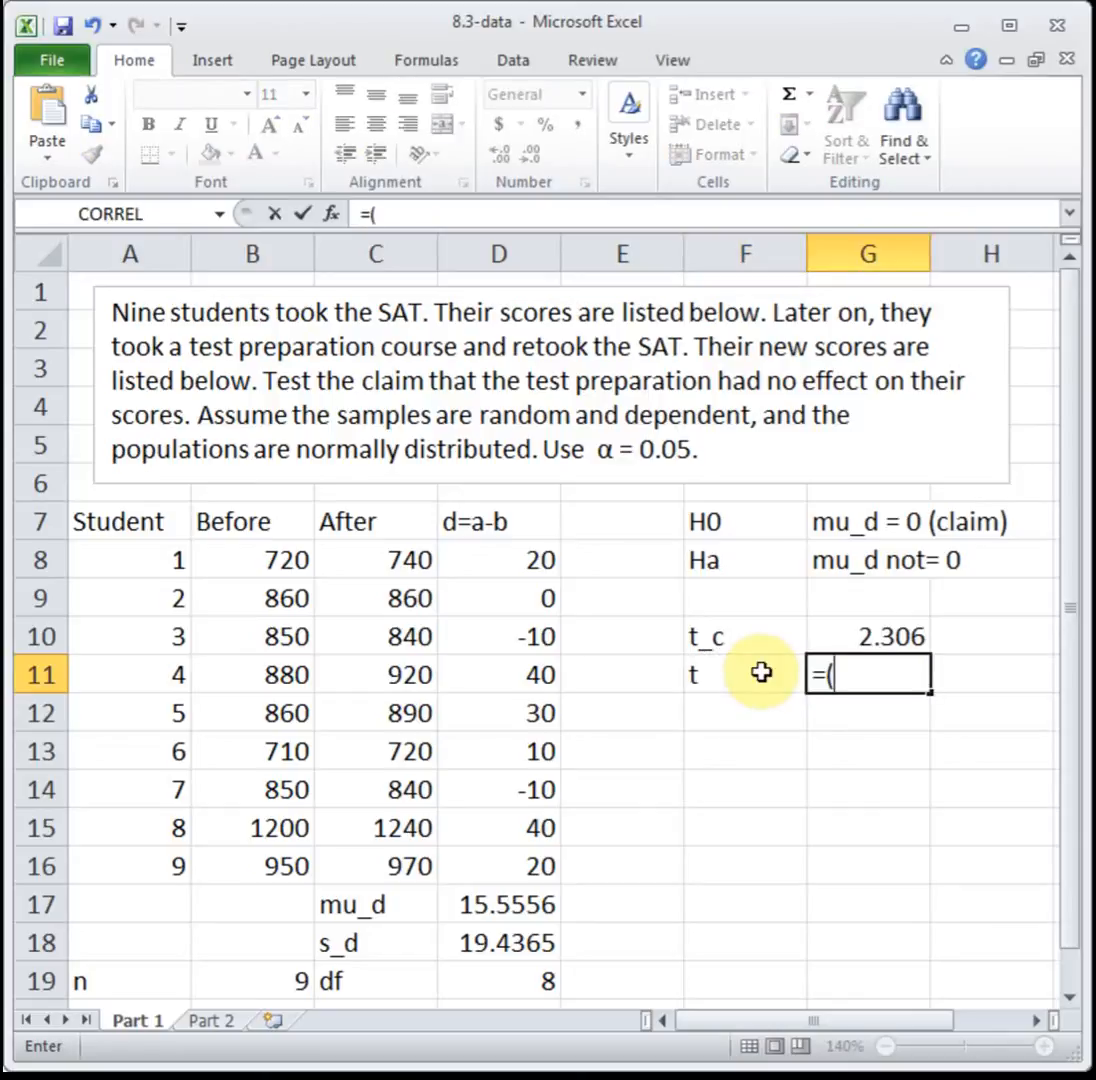
click(490, 912)
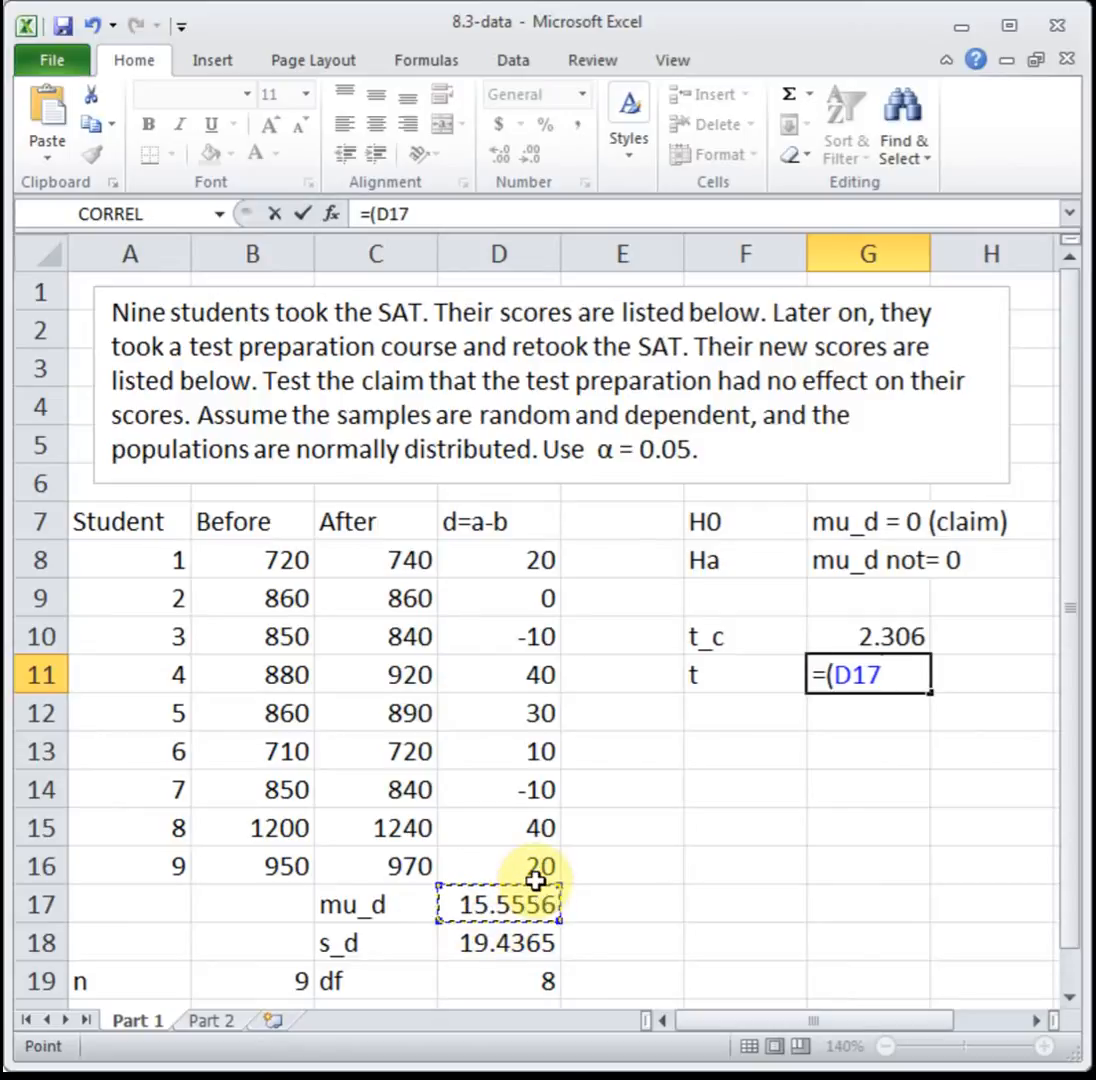
key(Escape)
Step: Change the label of the mean of the differences in C17 to "d-bar"
click(374, 903)
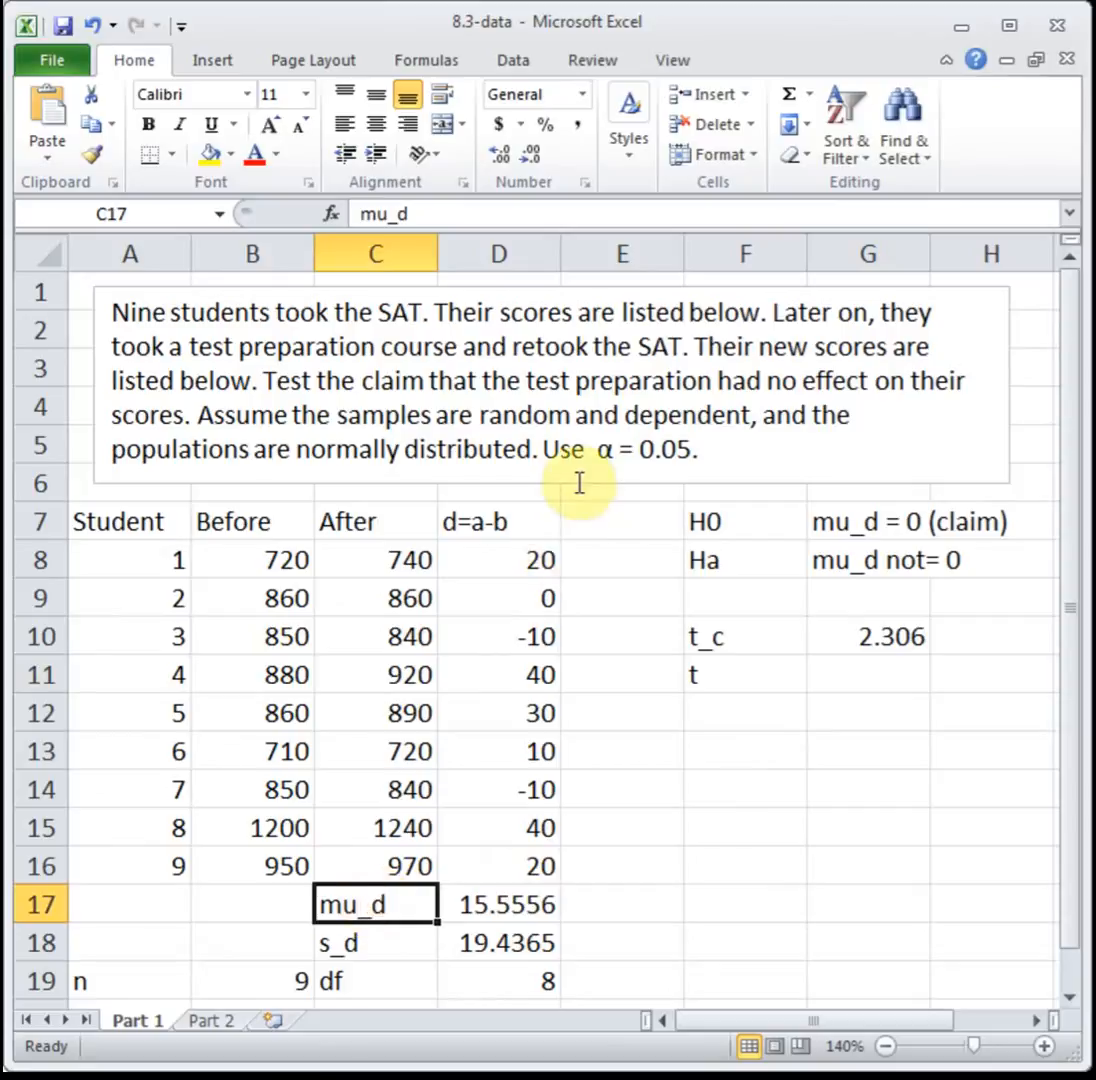
double_click(395, 214)
text(df)
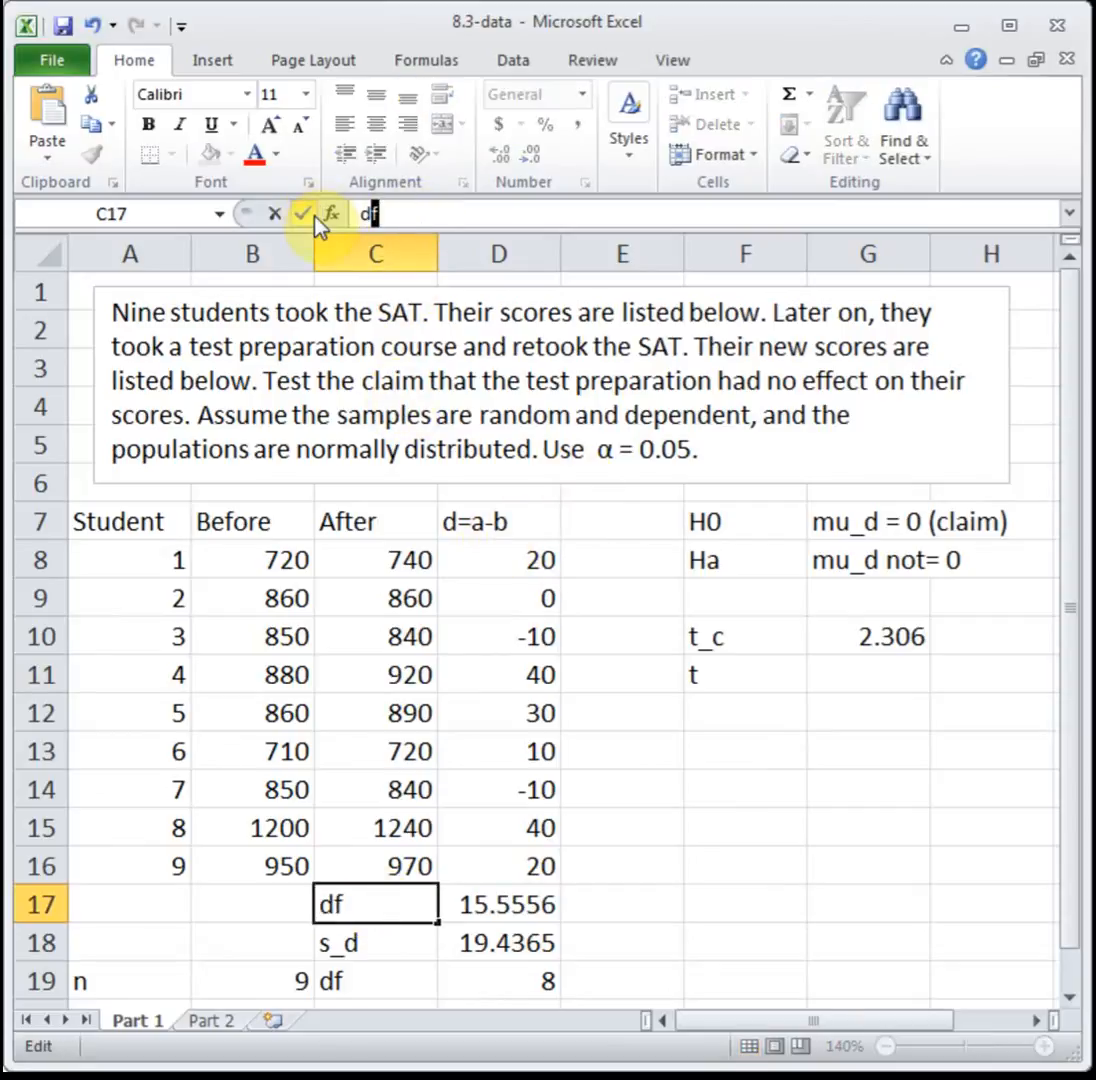
text(-bar)
key(Return)
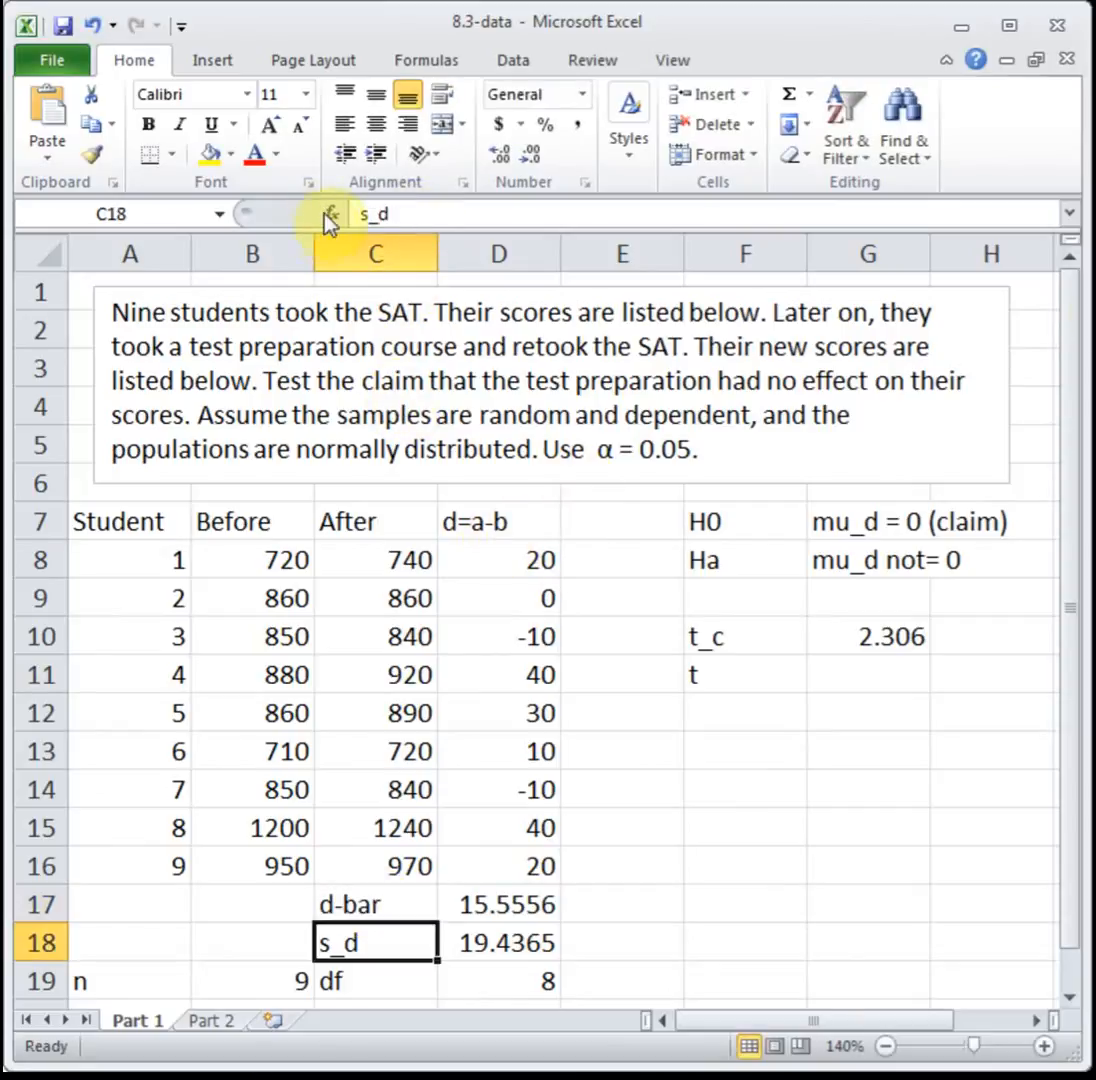
Step: Calculate the test statistic in G11 with =(D17-0)/(D18/sqrt(B19))
click(830, 680)
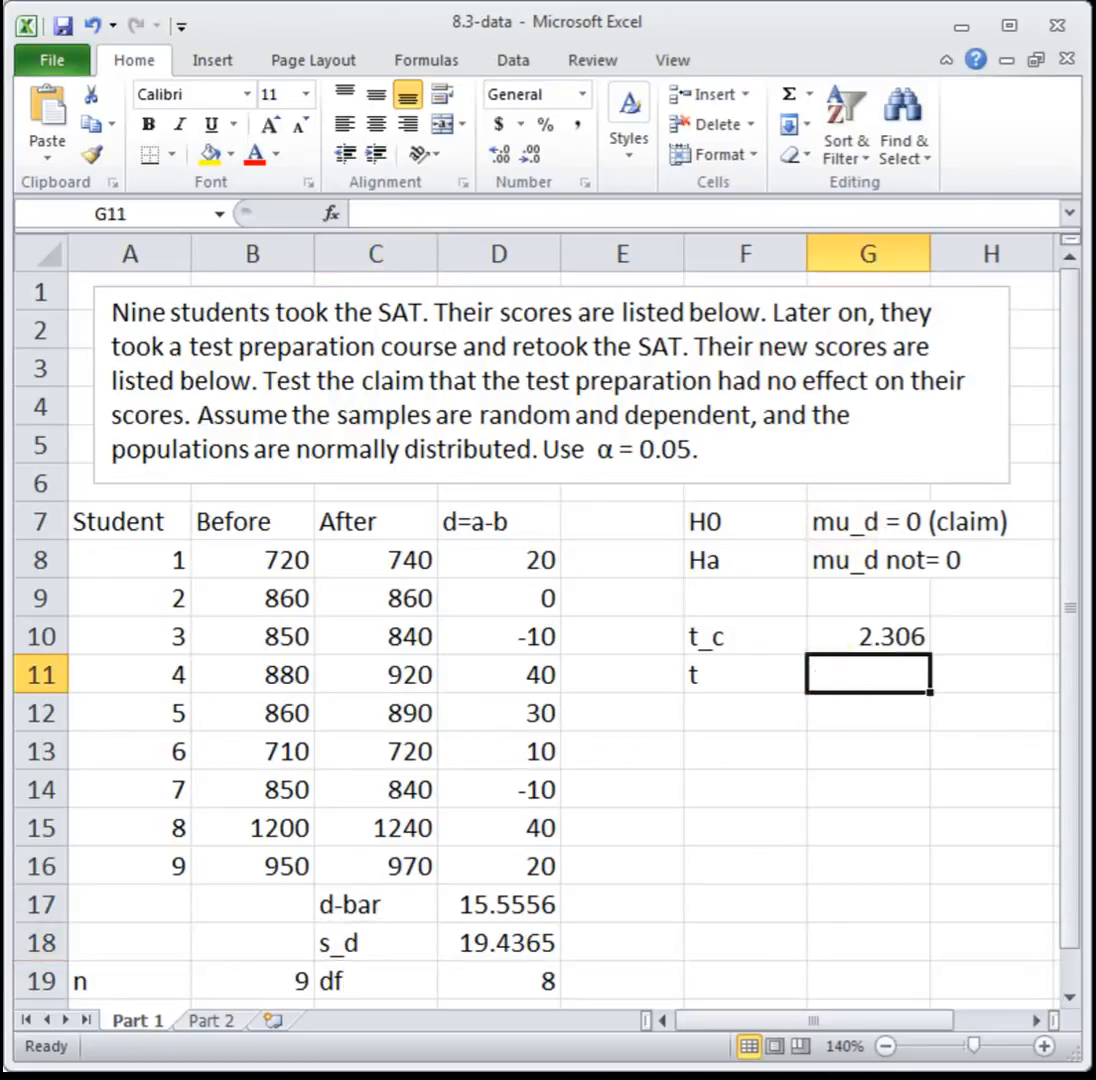
text(=)
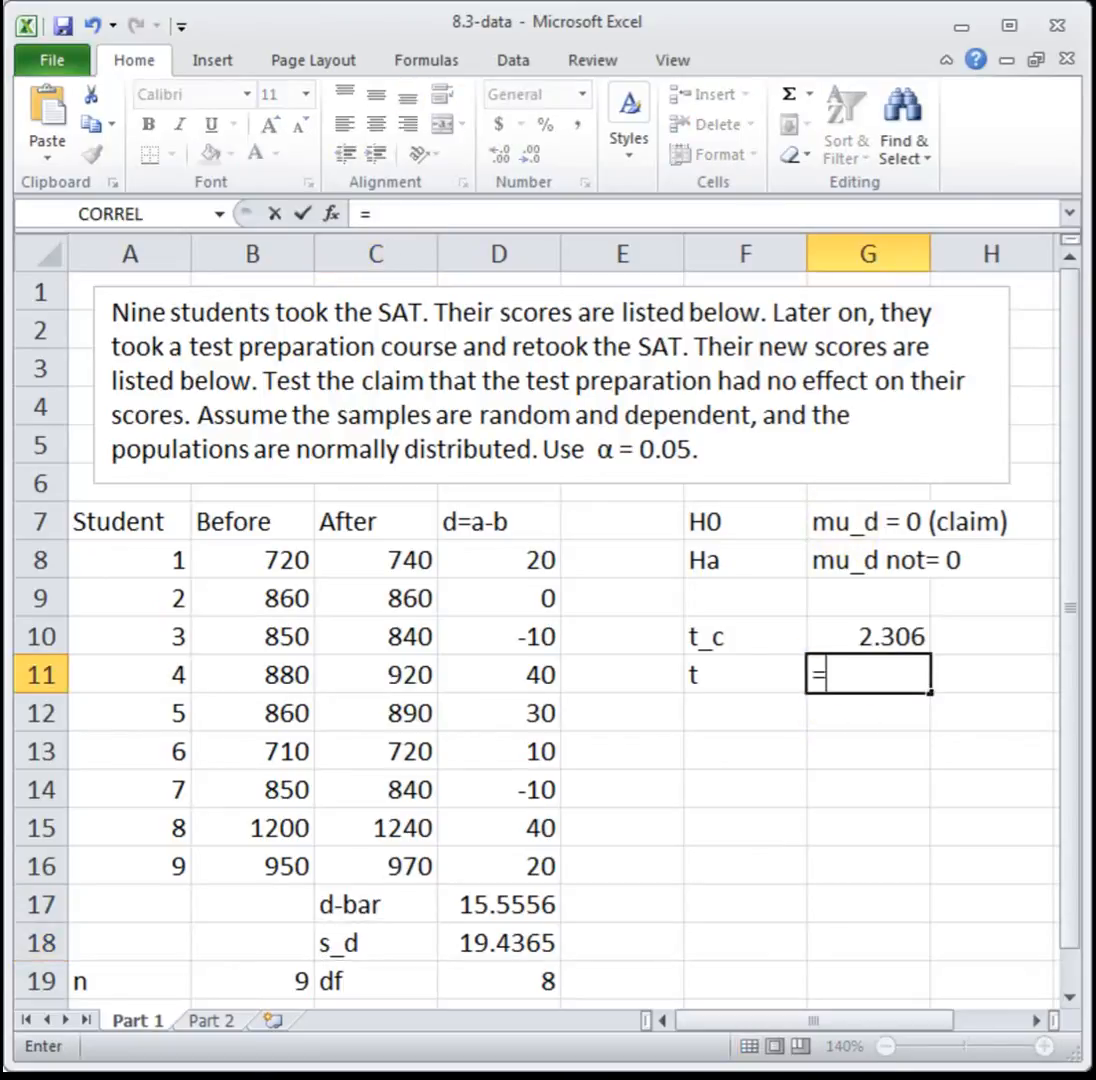
text(()
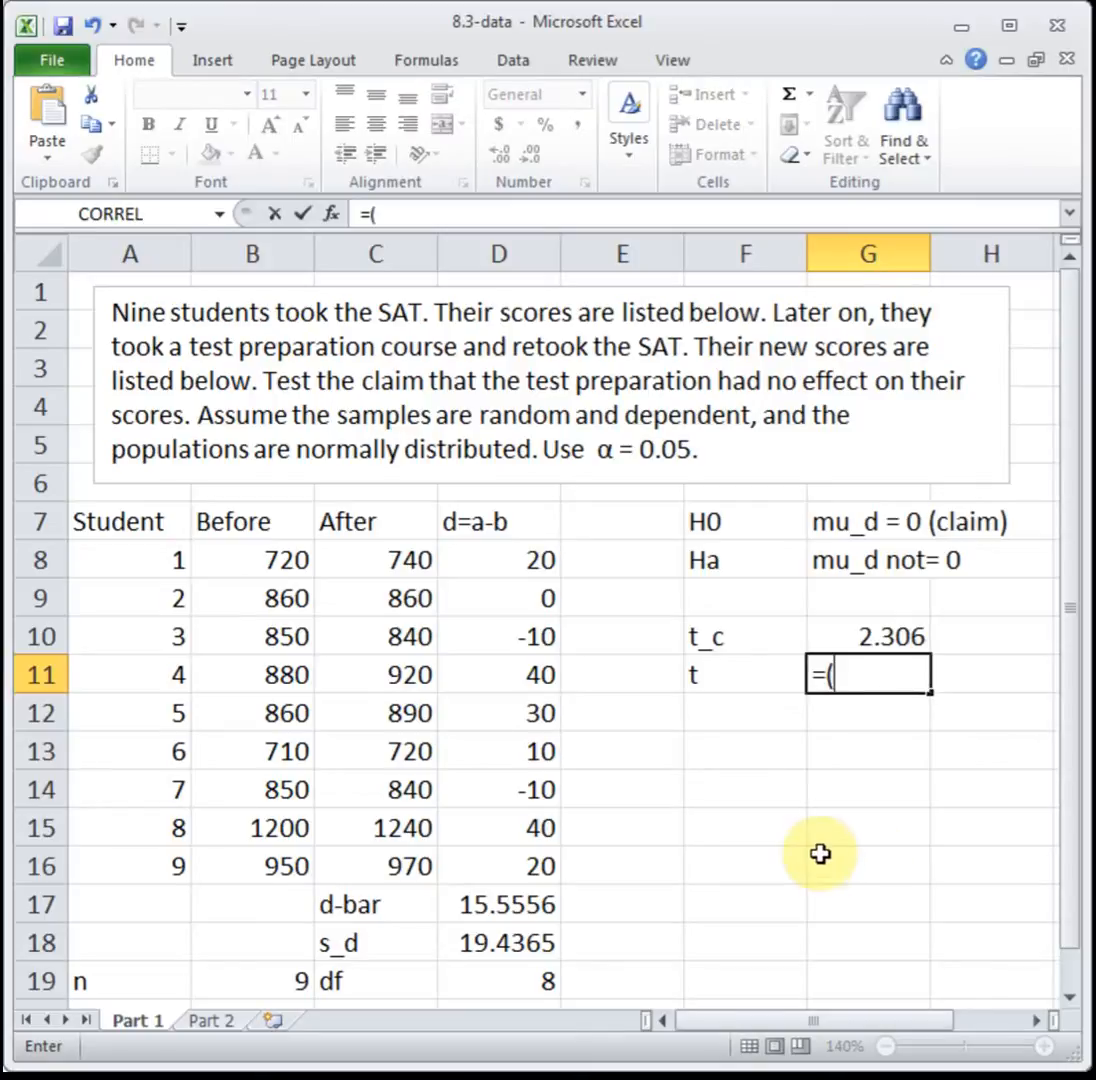
click(521, 905)
text(-)
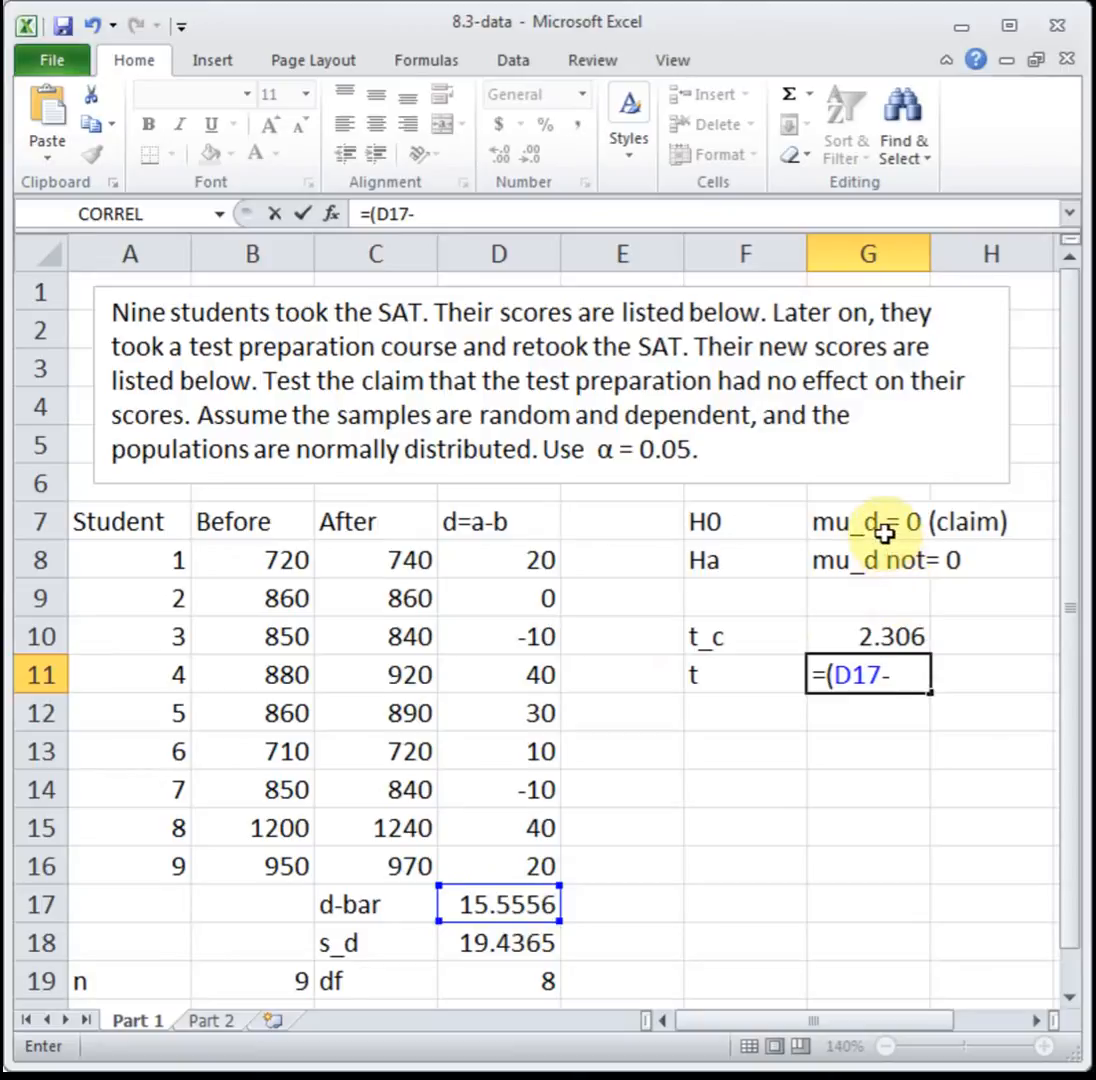
text(0)/()
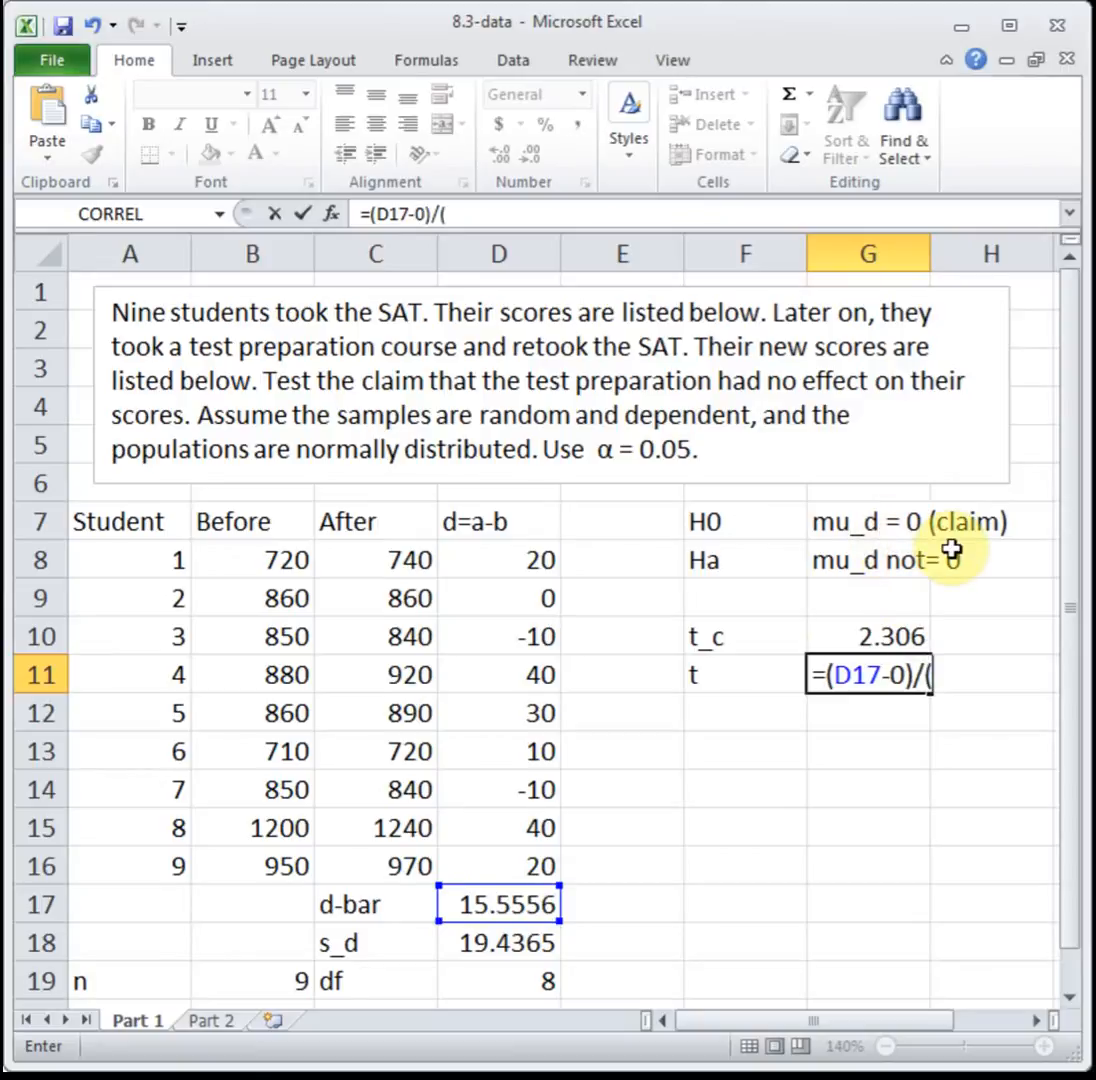
click(500, 942)
text(/sqrt()
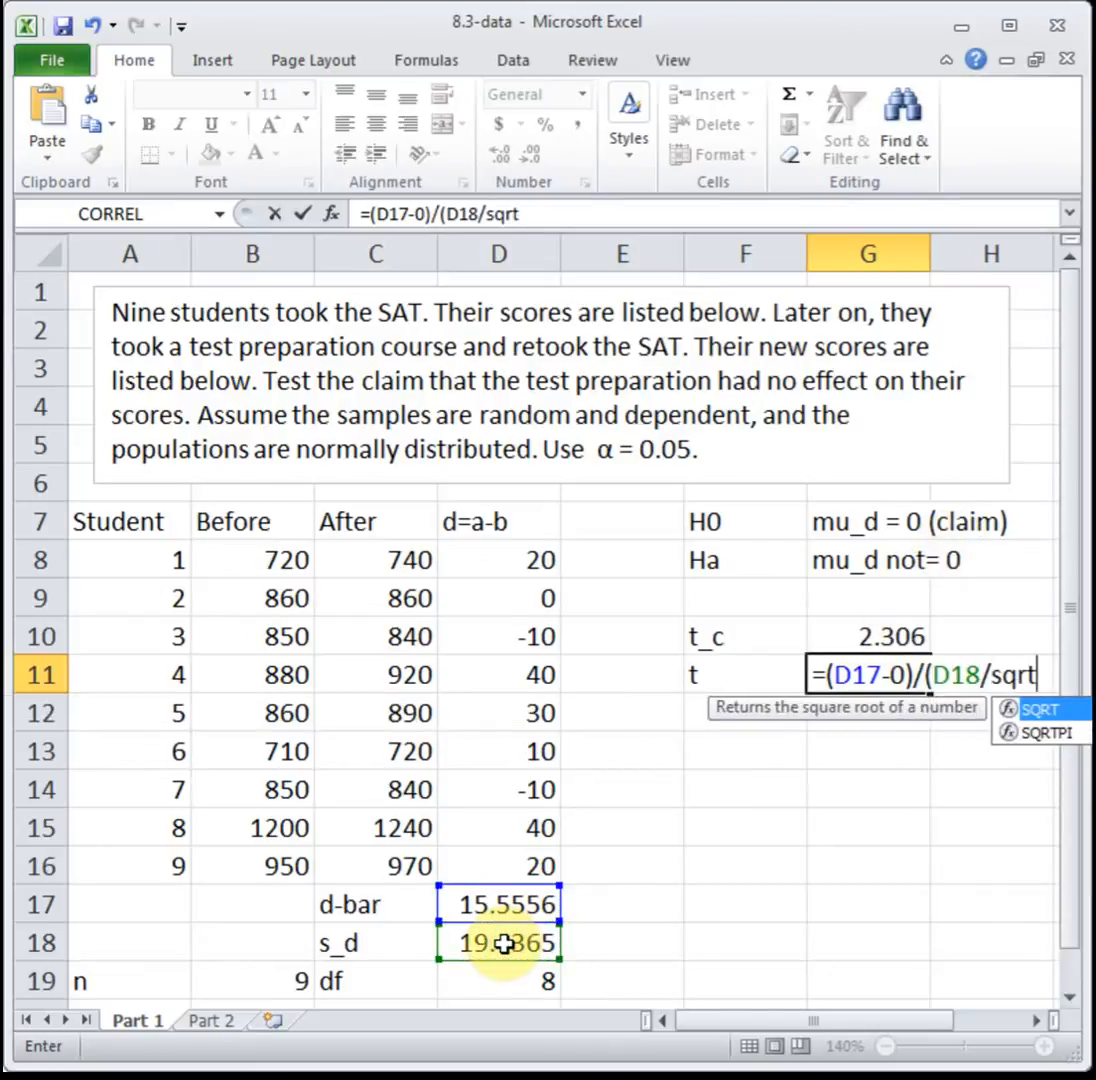
click(236, 982)
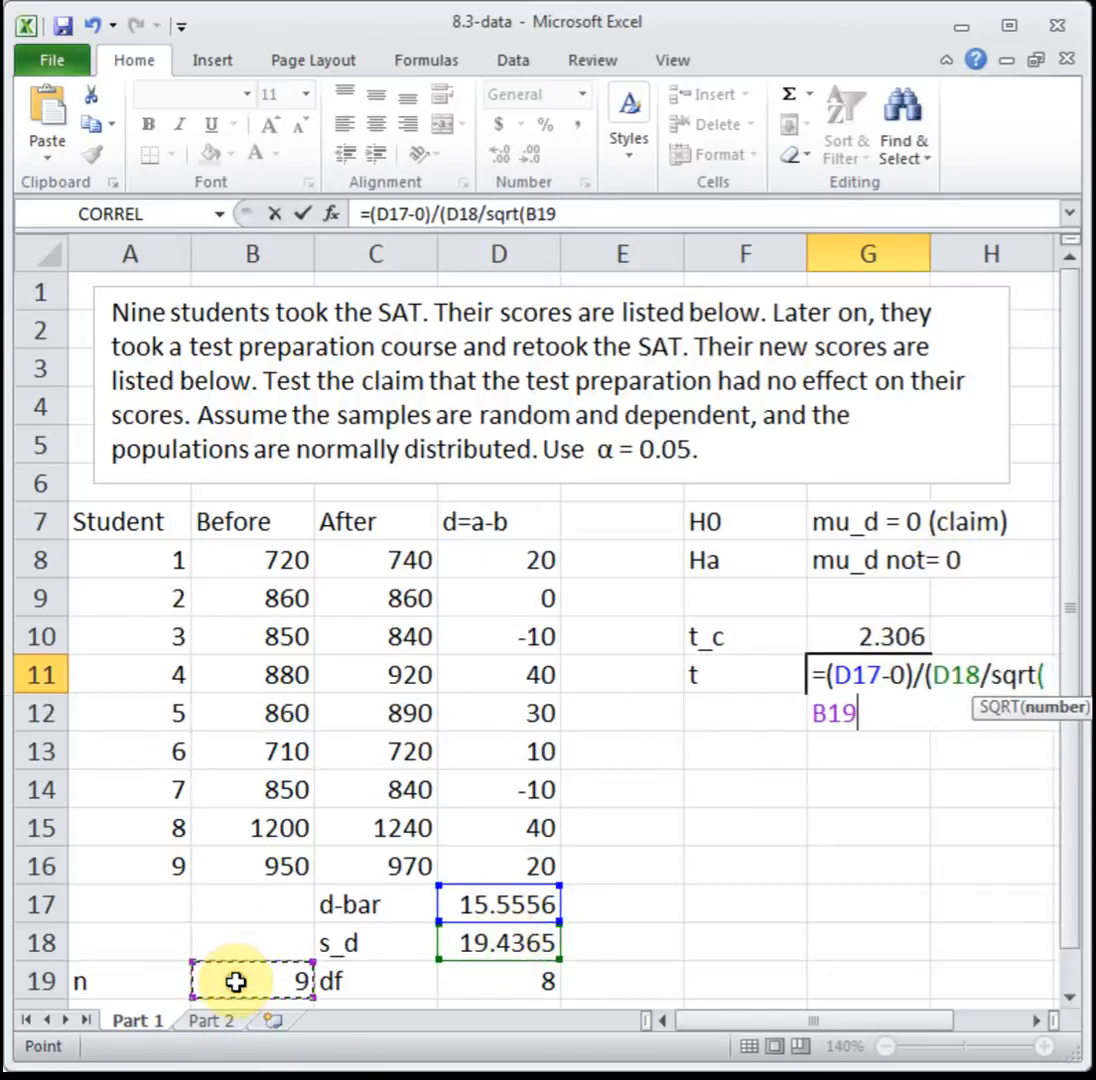
text()))
key(Return)
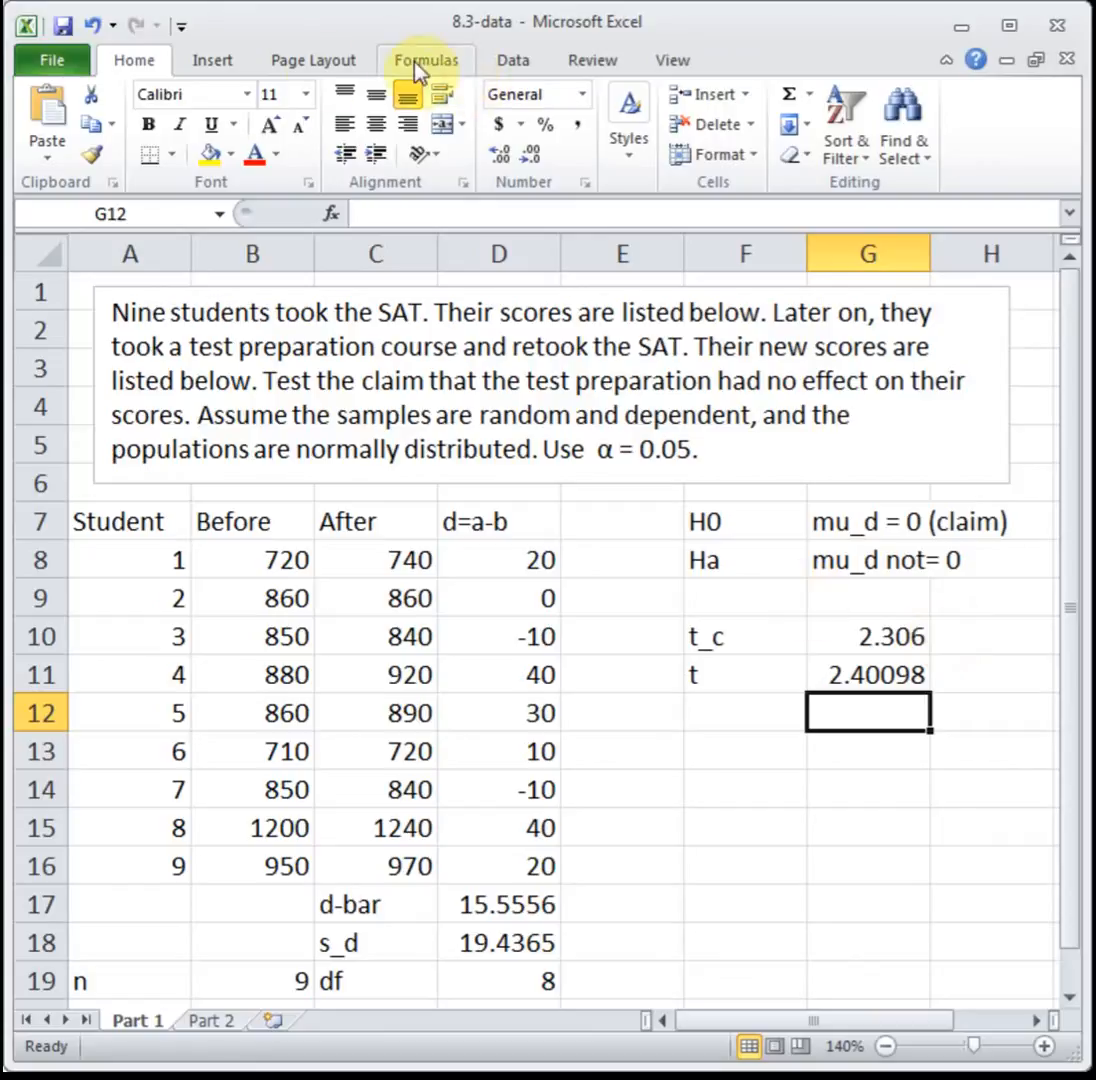
Step: Insert a text box covering about E12:H19 below the test statistic and write "Reject H0." in it
click(198, 57)
click(792, 118)
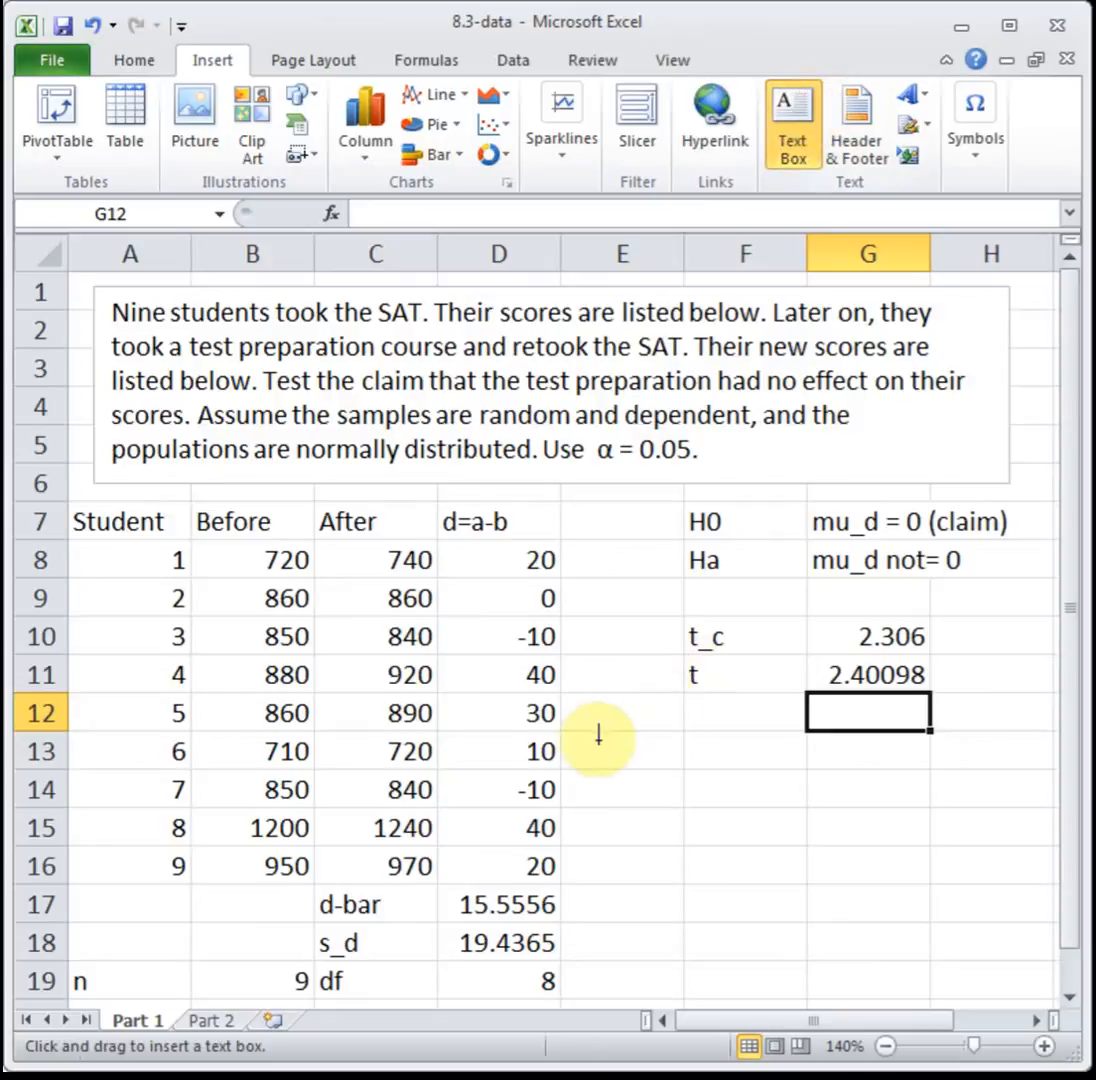
drag(563, 703, 1002, 977)
text(Rej)
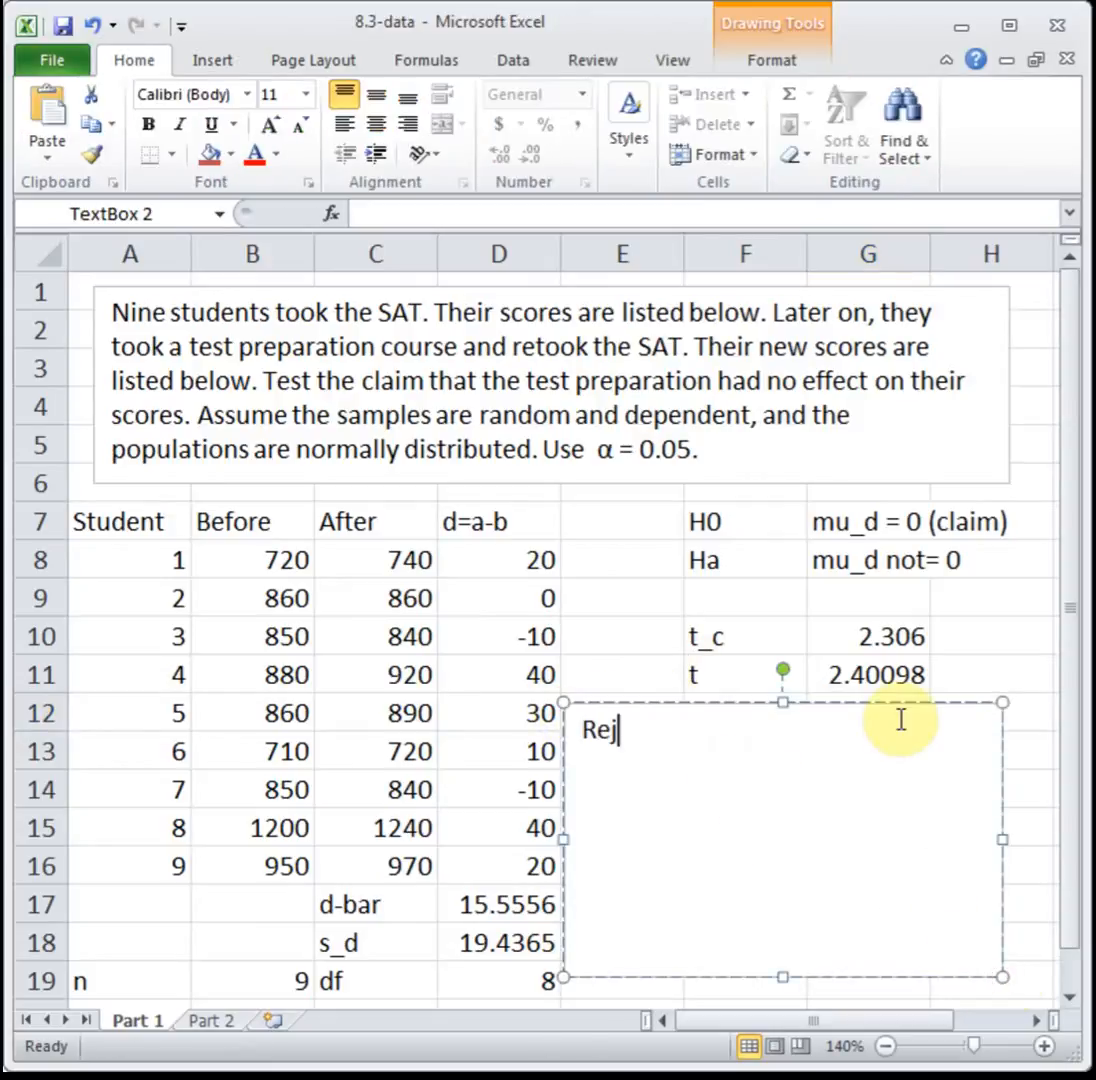
text(ect H0. )
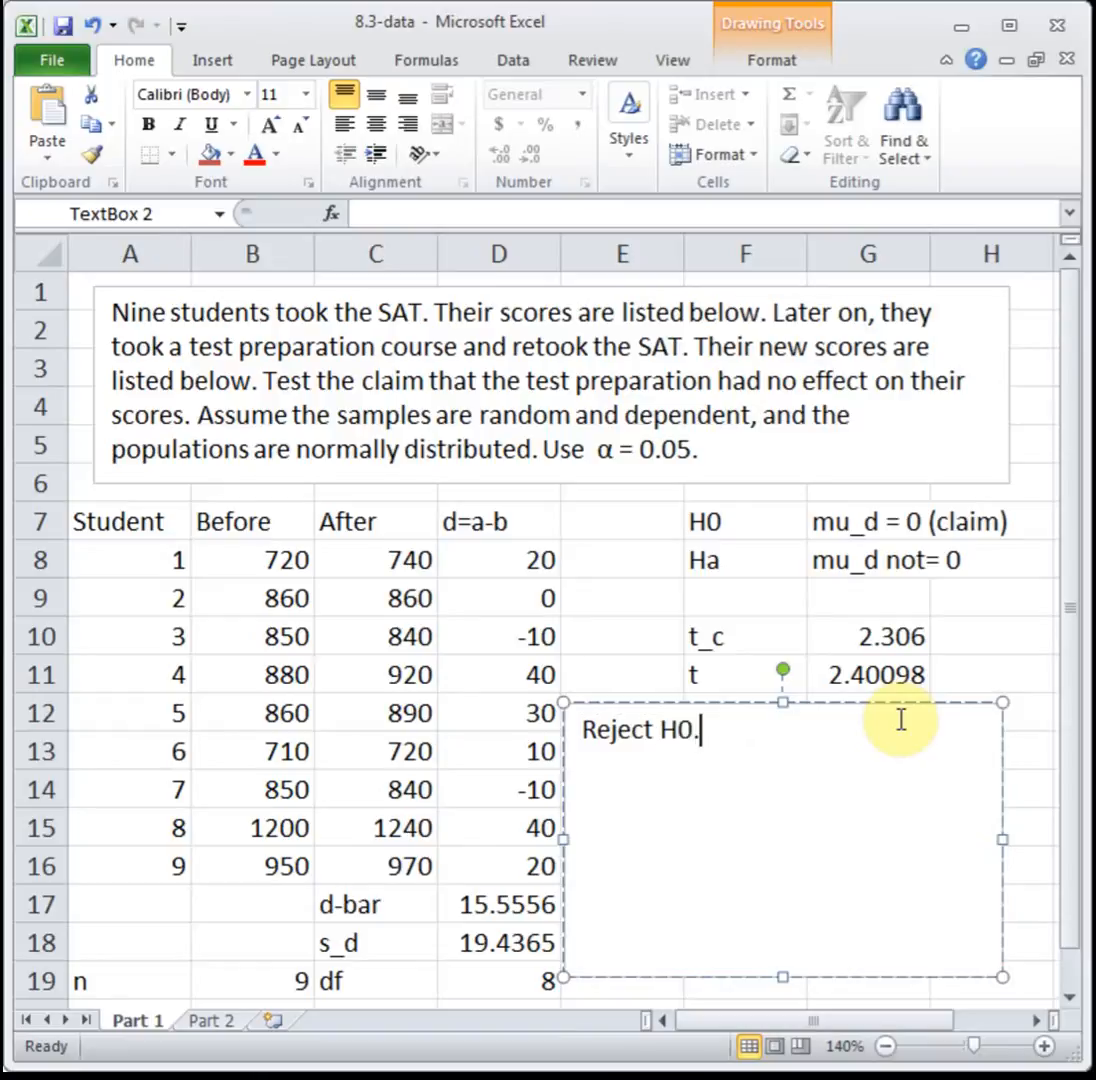
Step: Complete the text box conclusion with "At alpha=0.05, there is enough evidence to reject the claim that the prep course had no affect."
text(At alpha=)
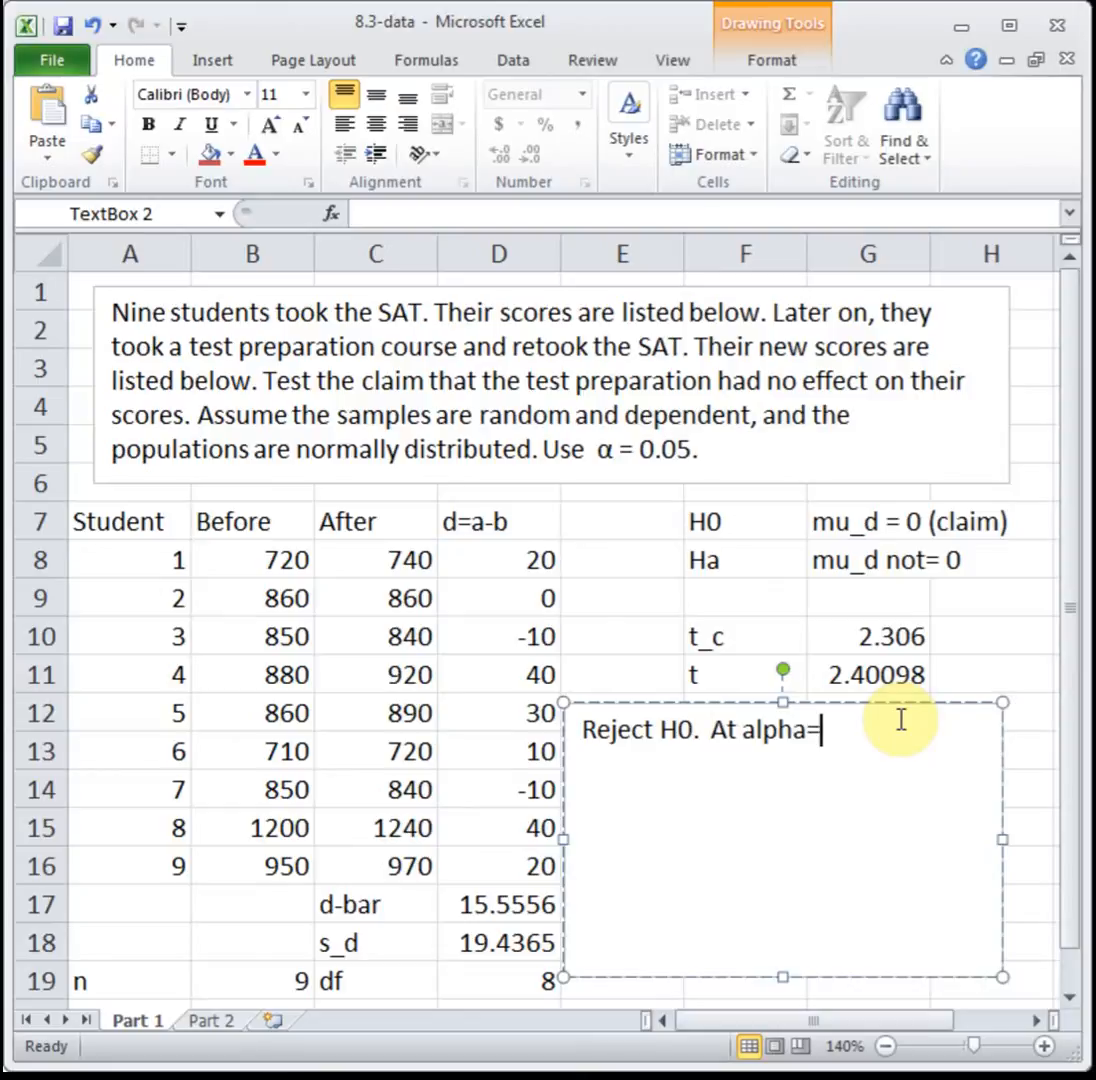
text(0.05m)
key(BackSpace)
text(, there is enoug)
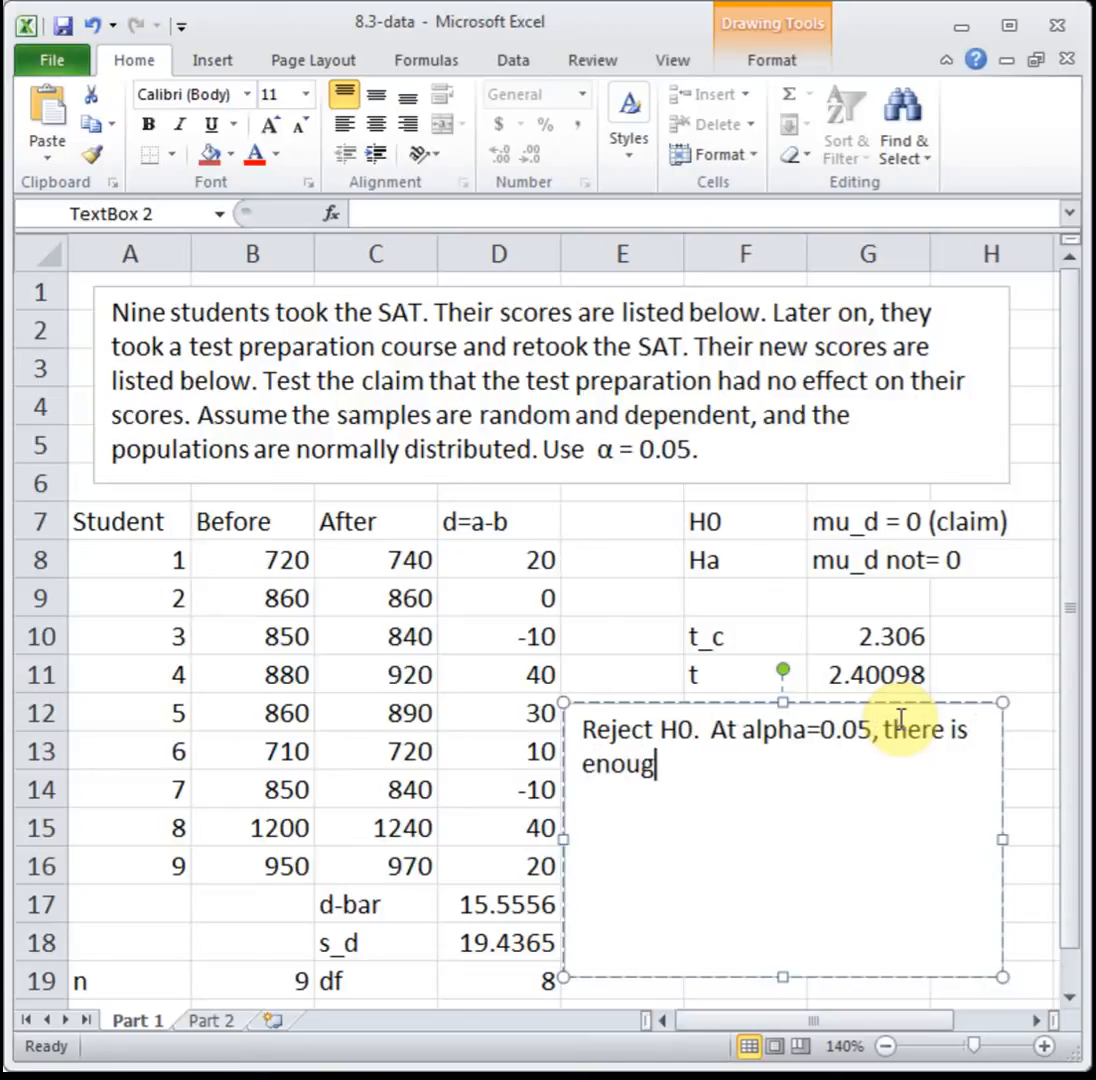
text(h evidence to )
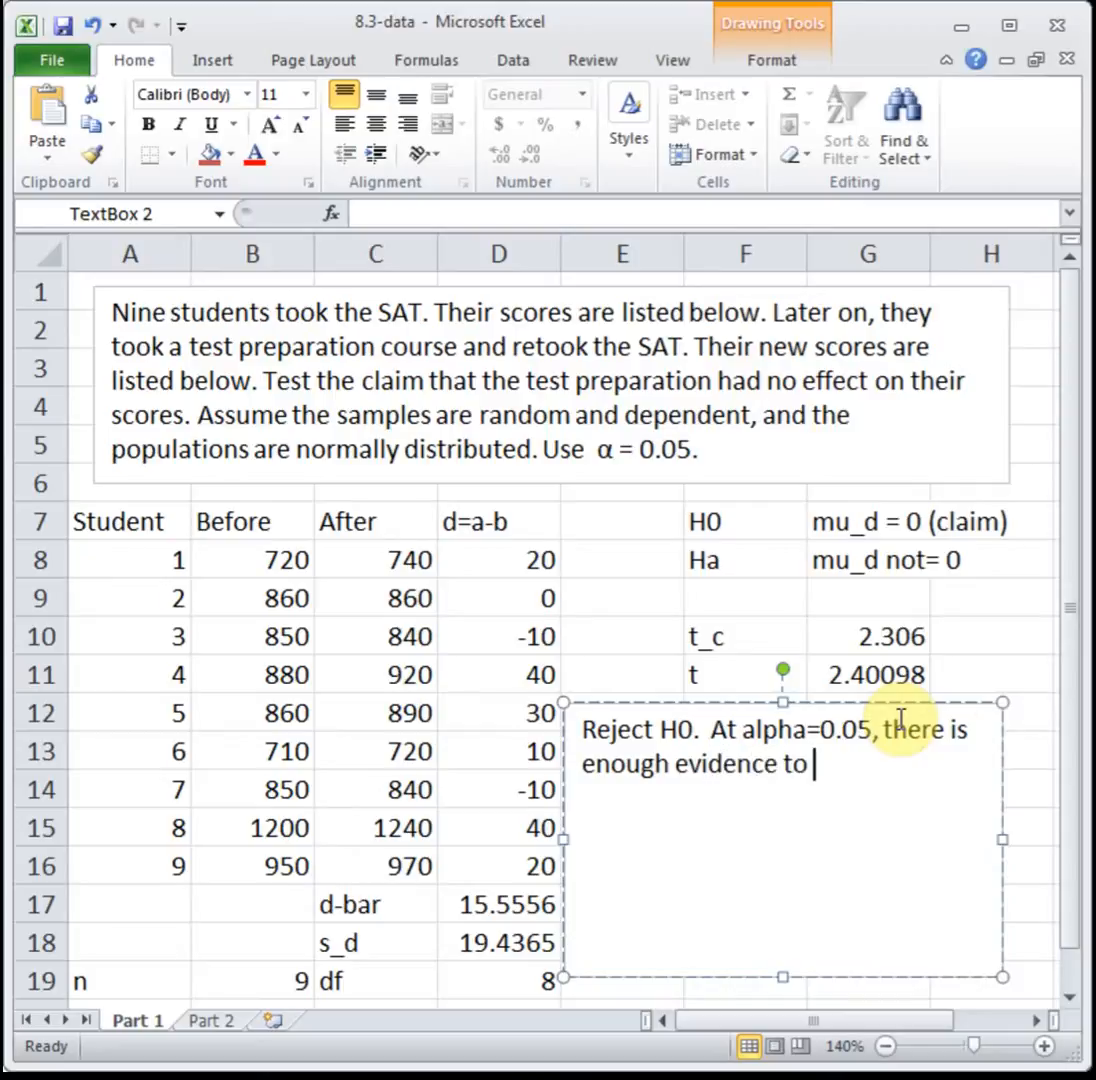
text(reject the claim)
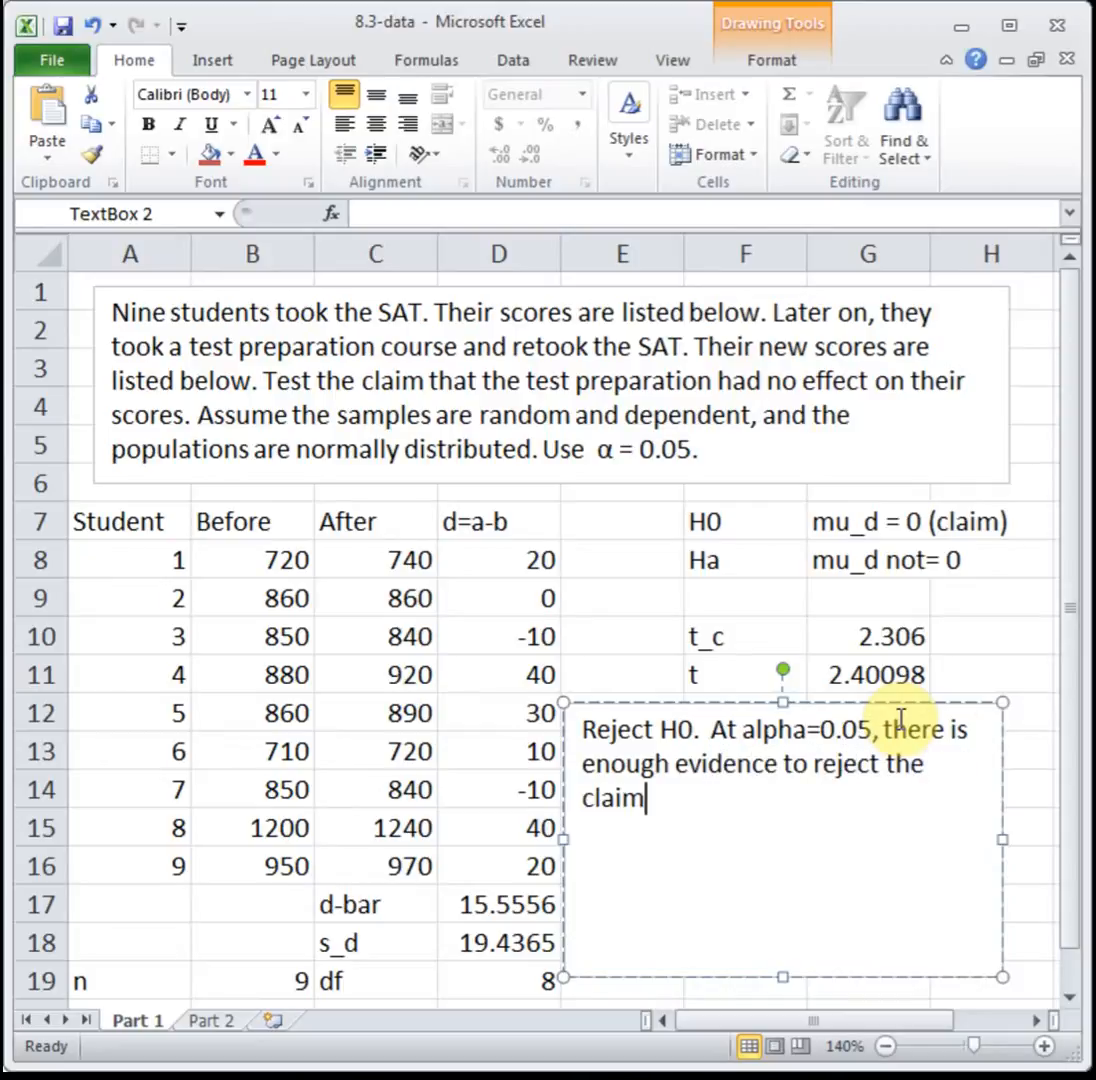
text( that the pr)
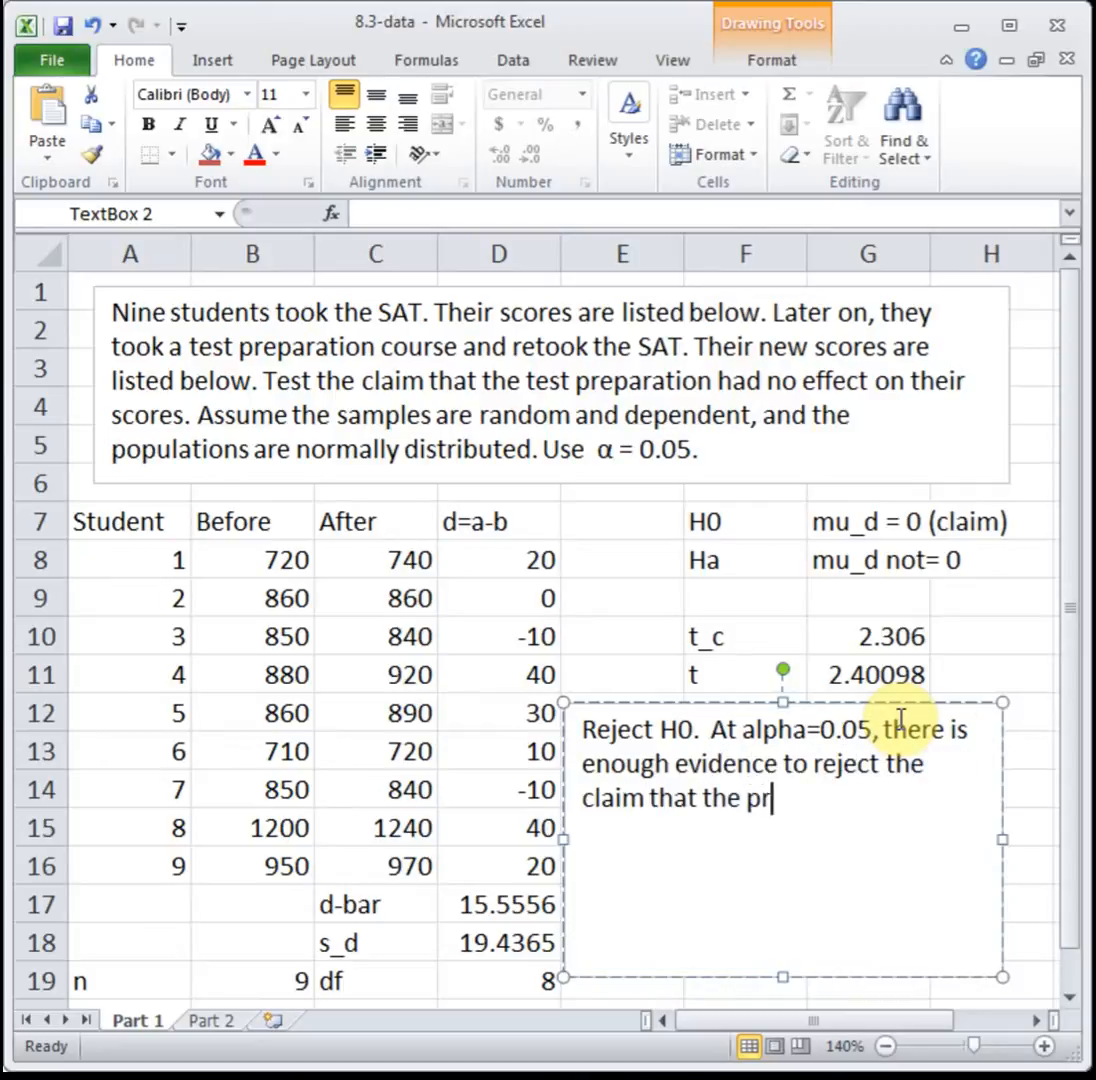
text(ep course had no)
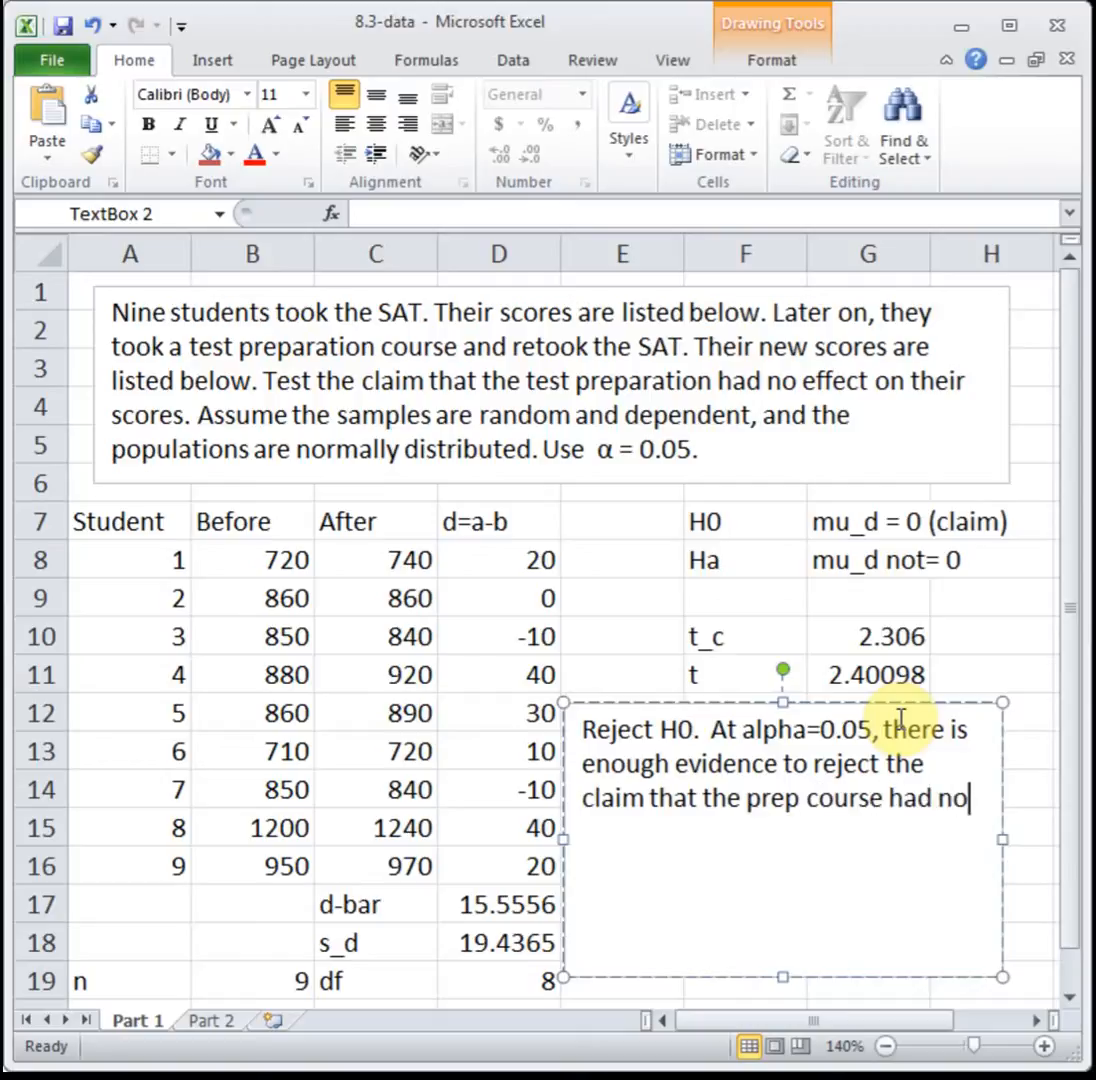
text( affect.)
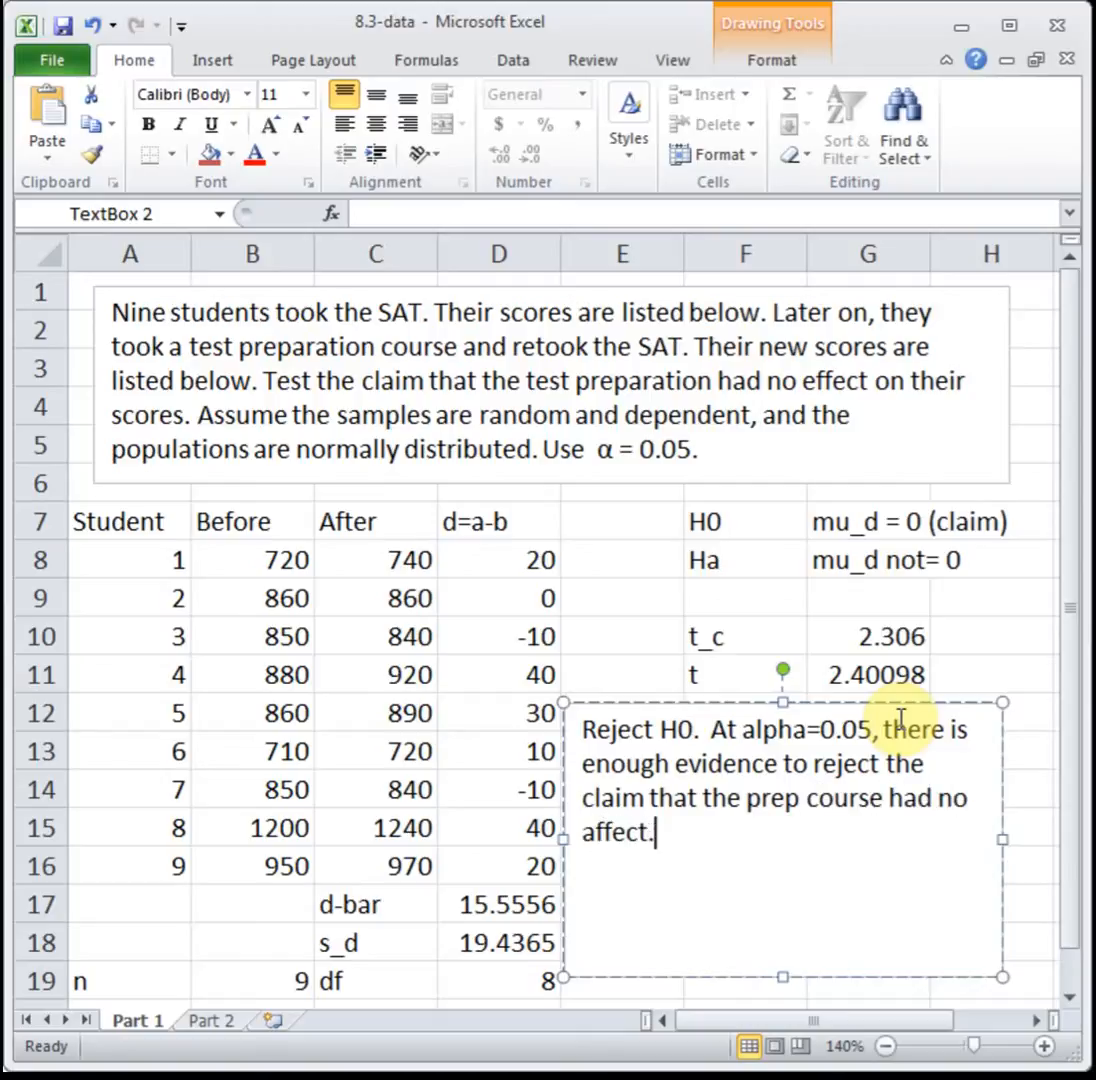
click(665, 584)
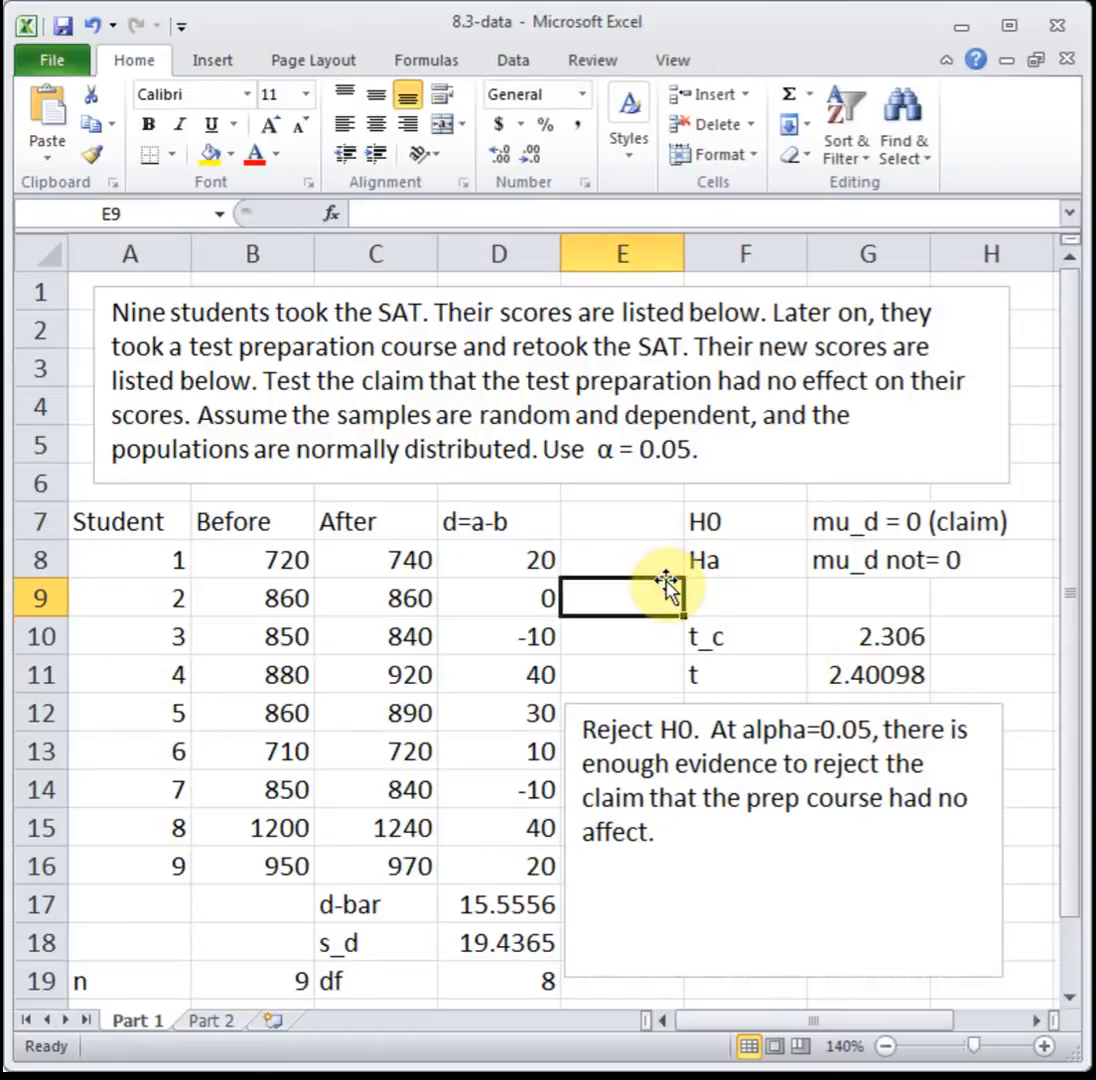
Step: Open the Part 2 worksheet and enter the column heading "d=a-b" in D10 beside After
click(210, 1021)
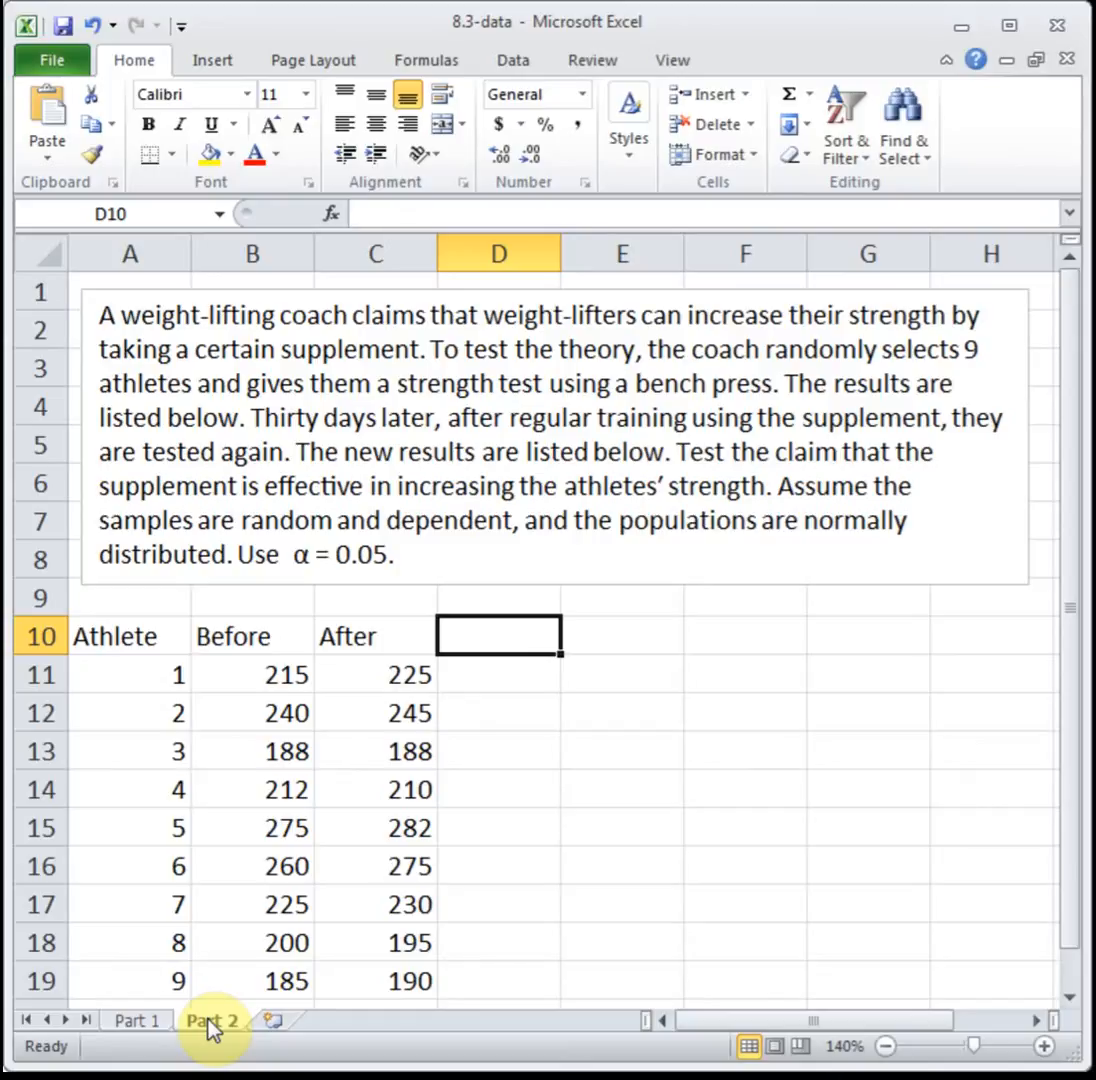
text(d=)
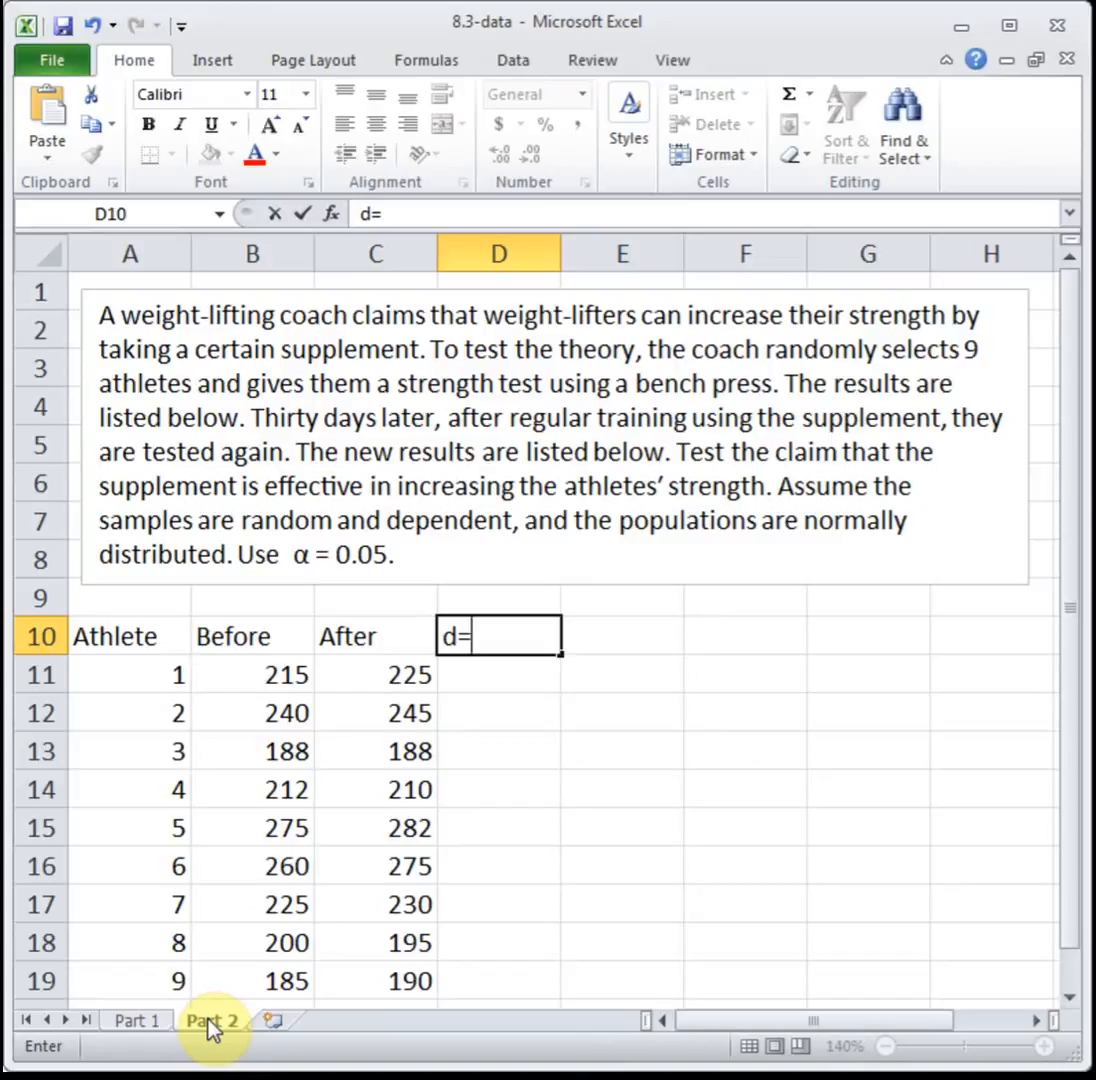
text(a-b)
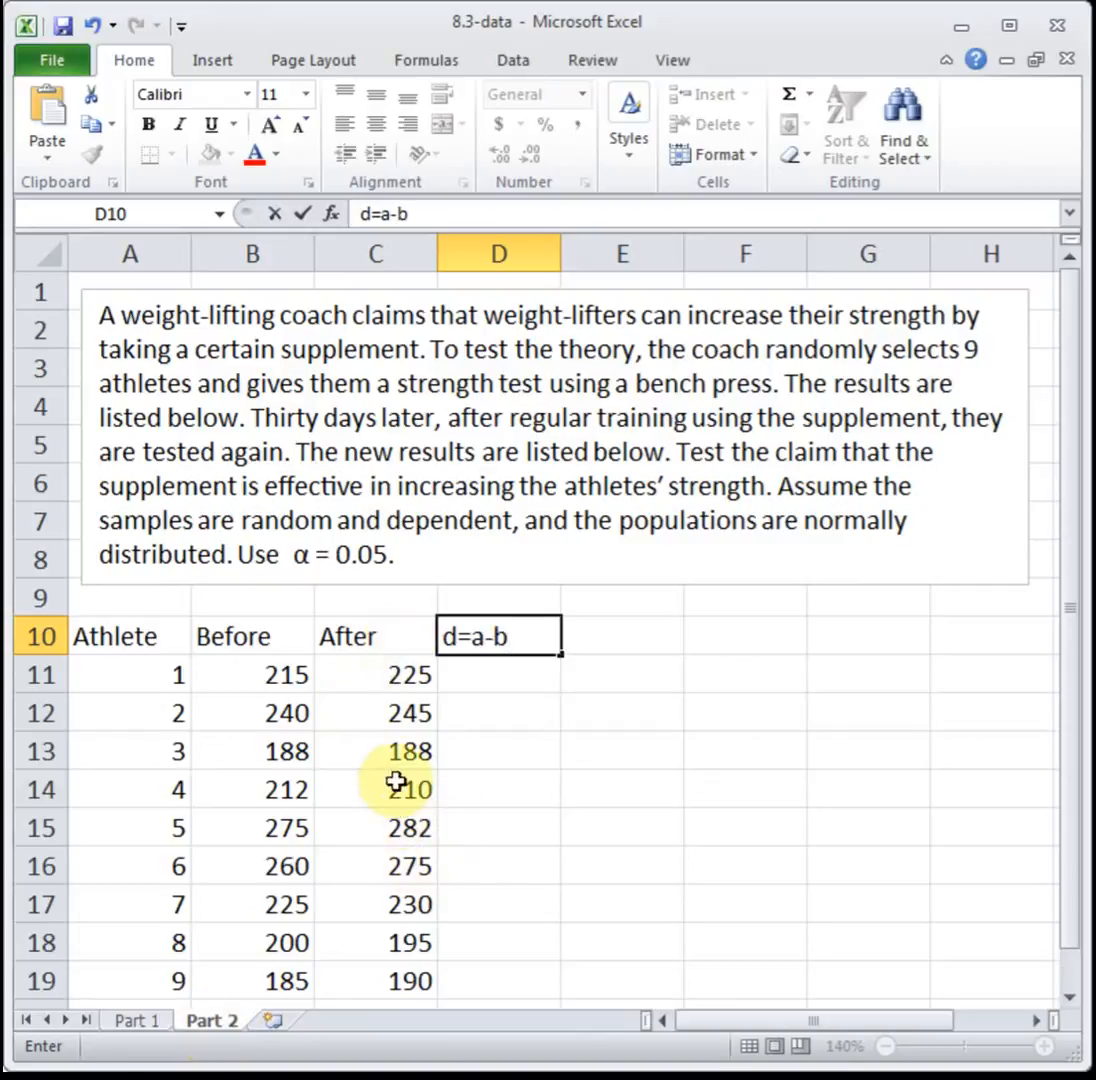
Step: Label the hypotheses "H0" in F10 and "Ha" in F11
click(713, 633)
text(H)
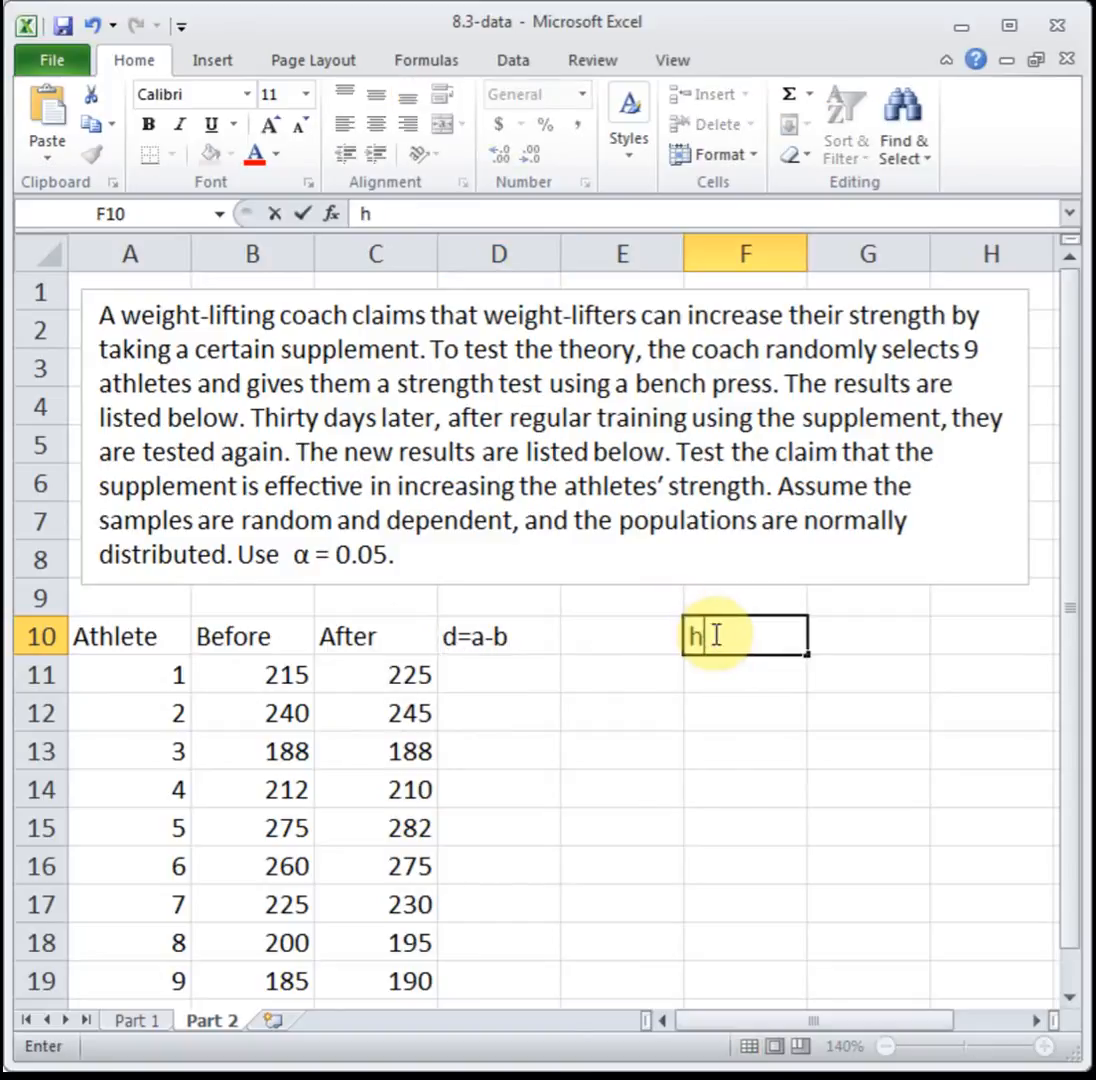
text(0)
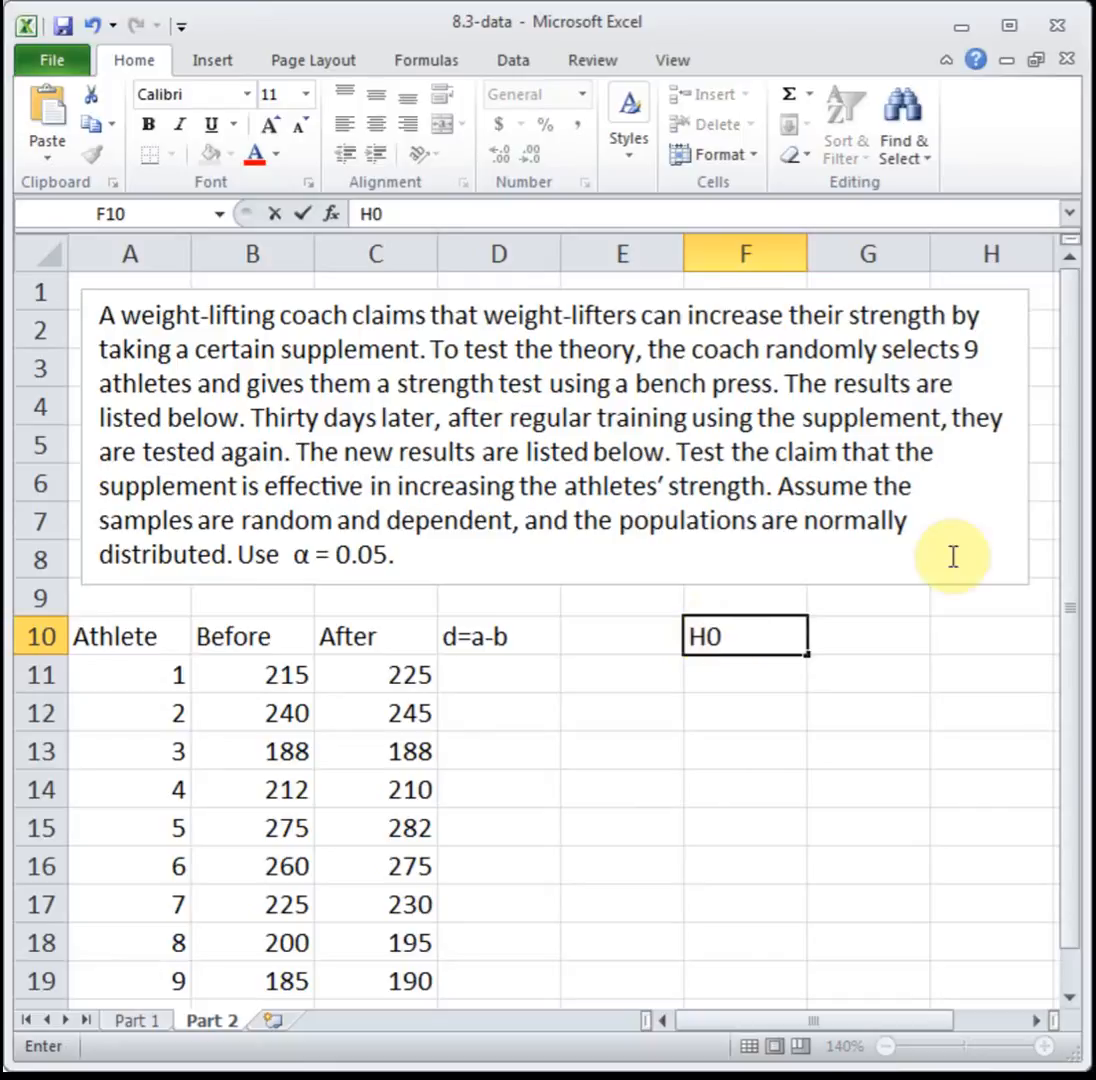
key(Return)
text(A)
key(BackSpace)
text(H1)
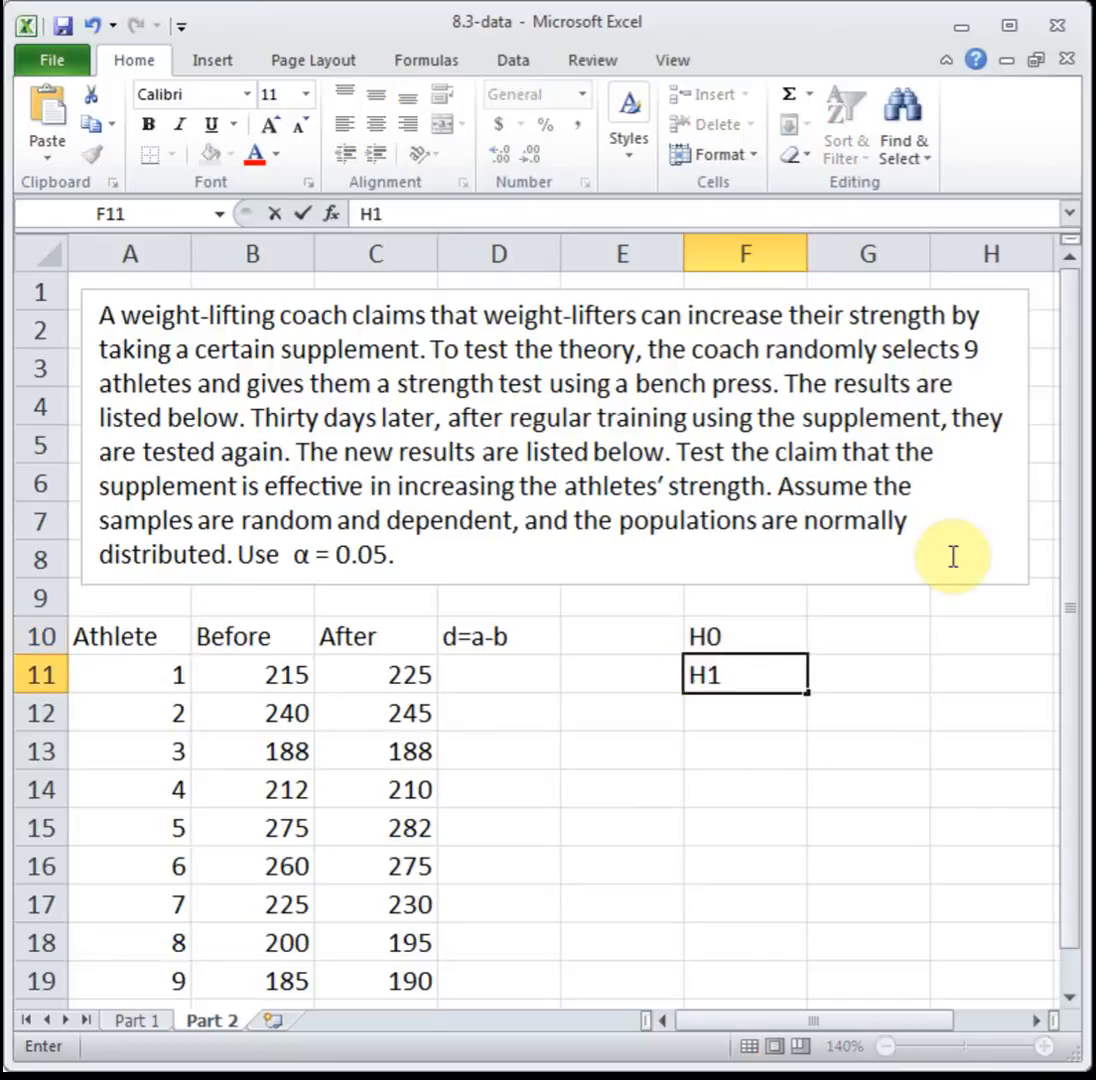
key(BackSpace)
text(a)
key(Up)
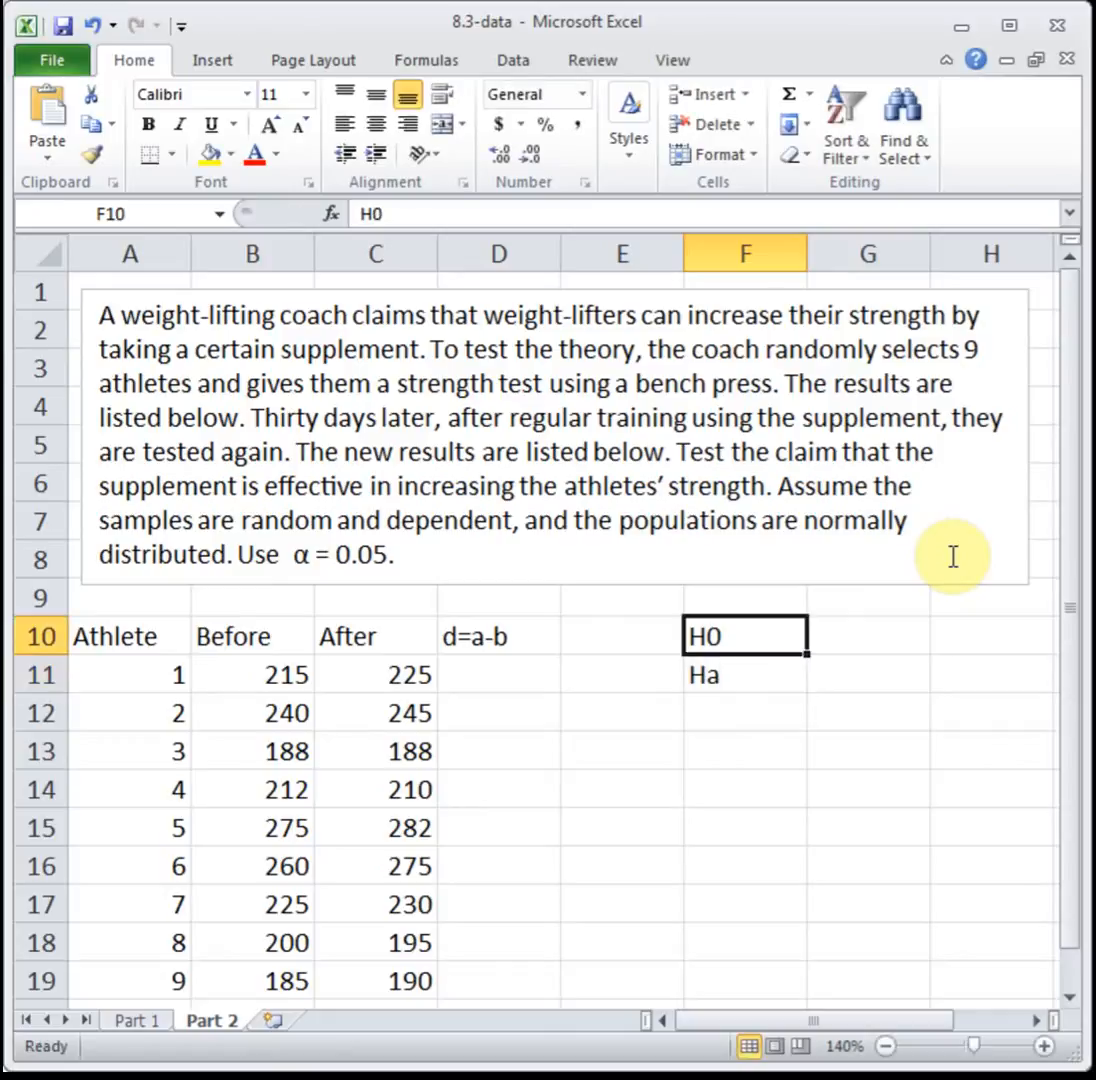
Step: Write the alternative hypothesis "mu_d>0 (claim)" in G11 and the null hypothesis "mu_d<=0" in G10
key(Down)
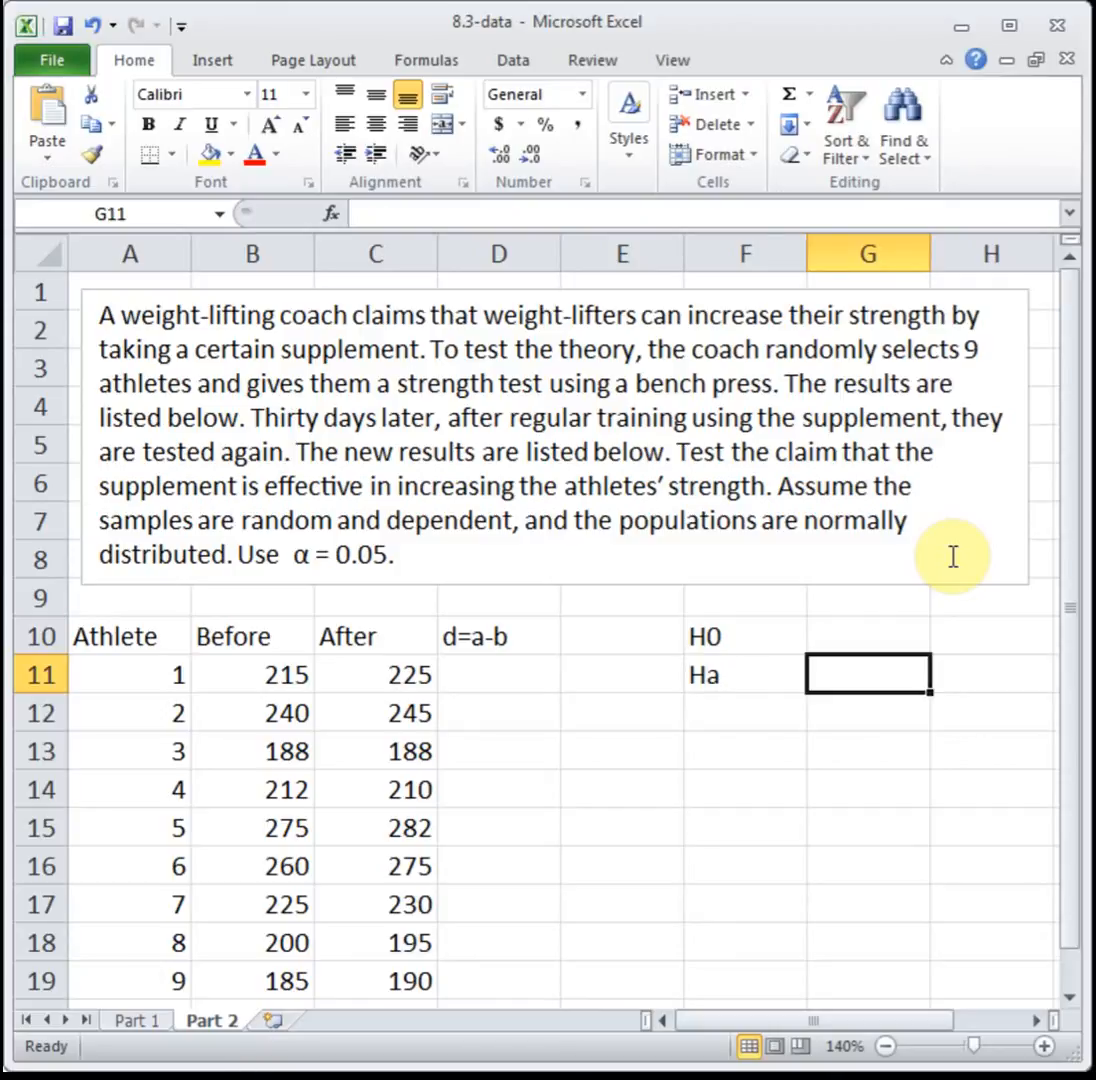
text(m)
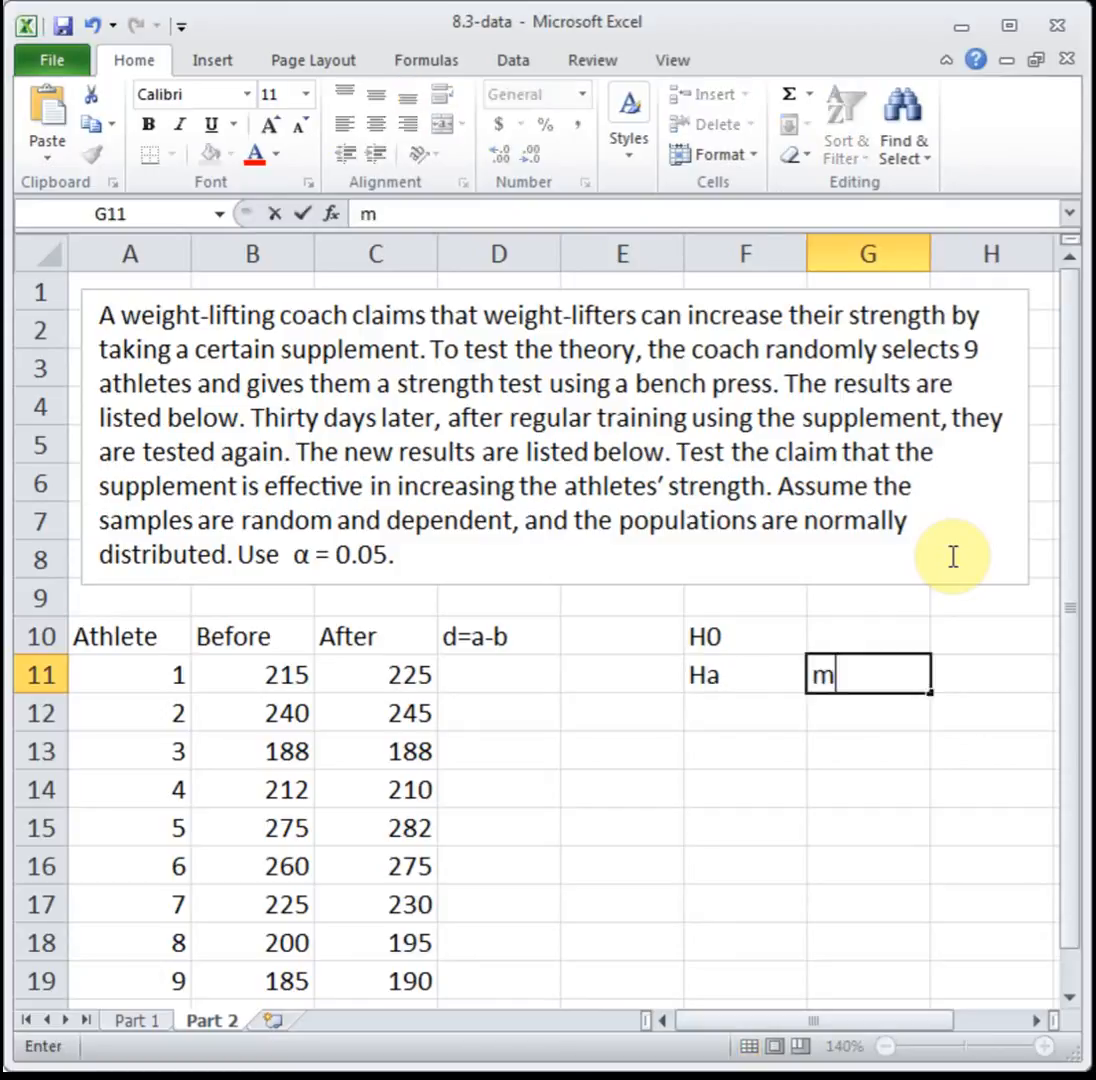
text(u_d>0 (claim))
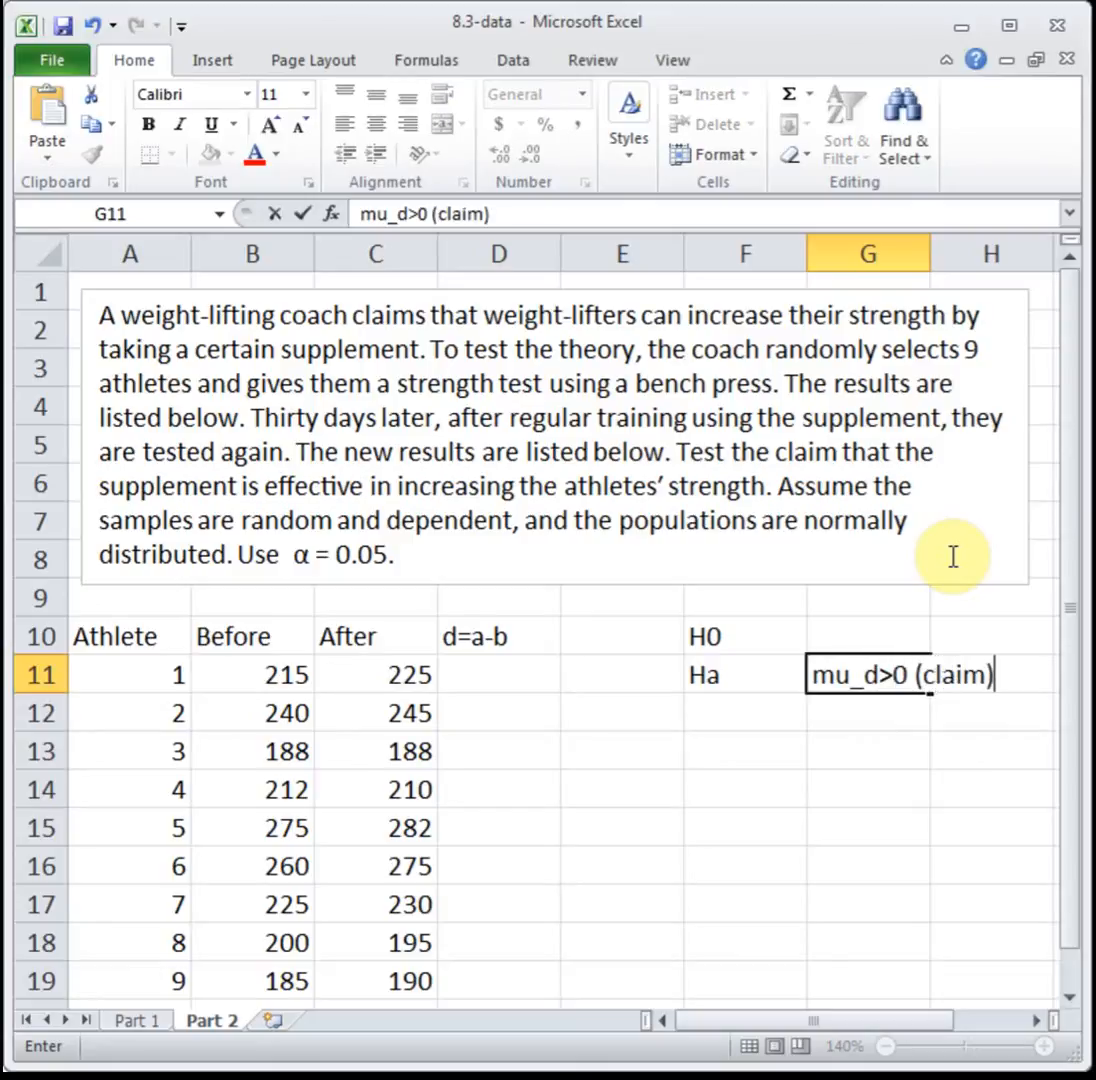
key(Up)
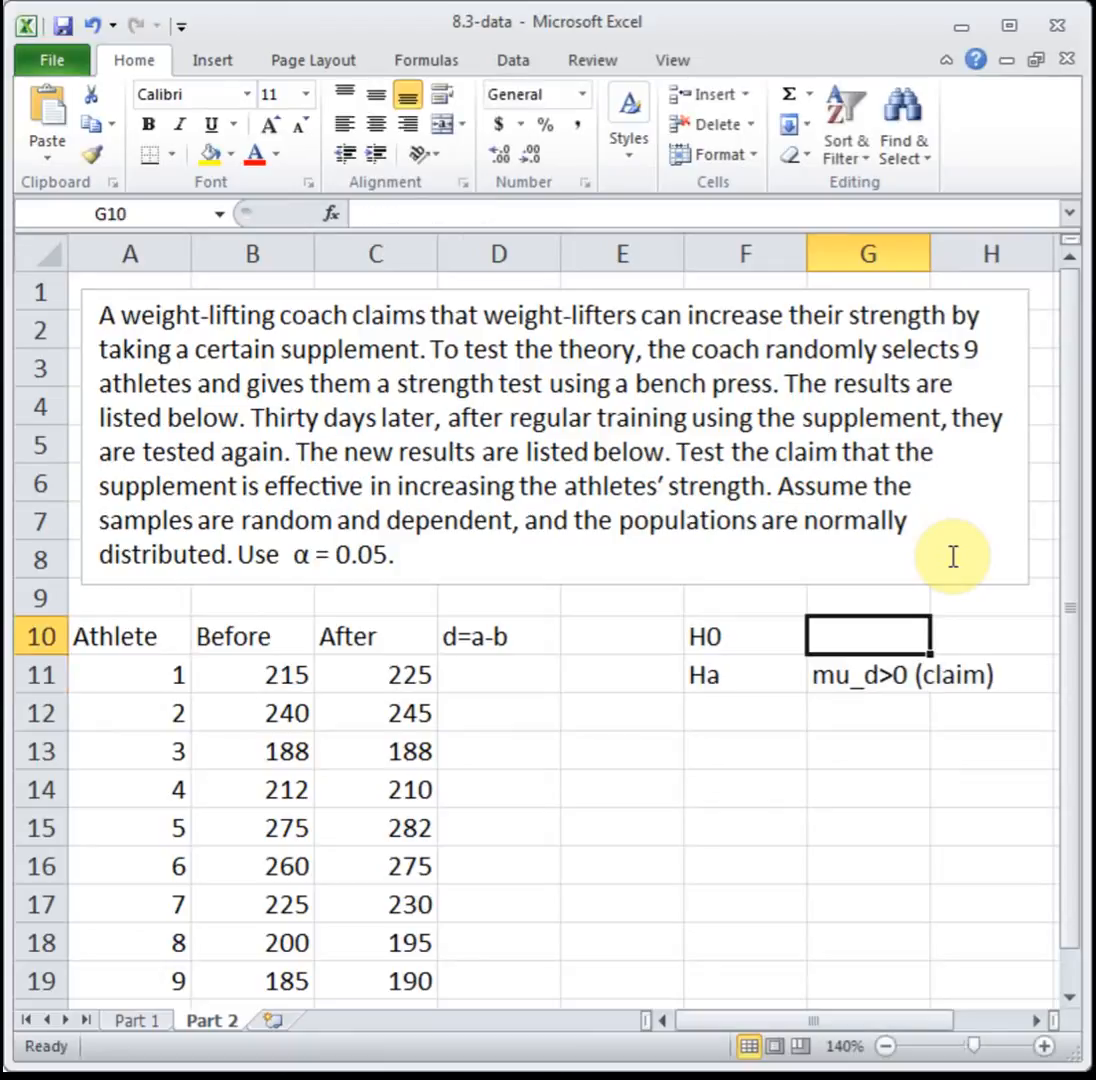
text(M)
key(BackSpace)
key(BackSpace)
text(mu)
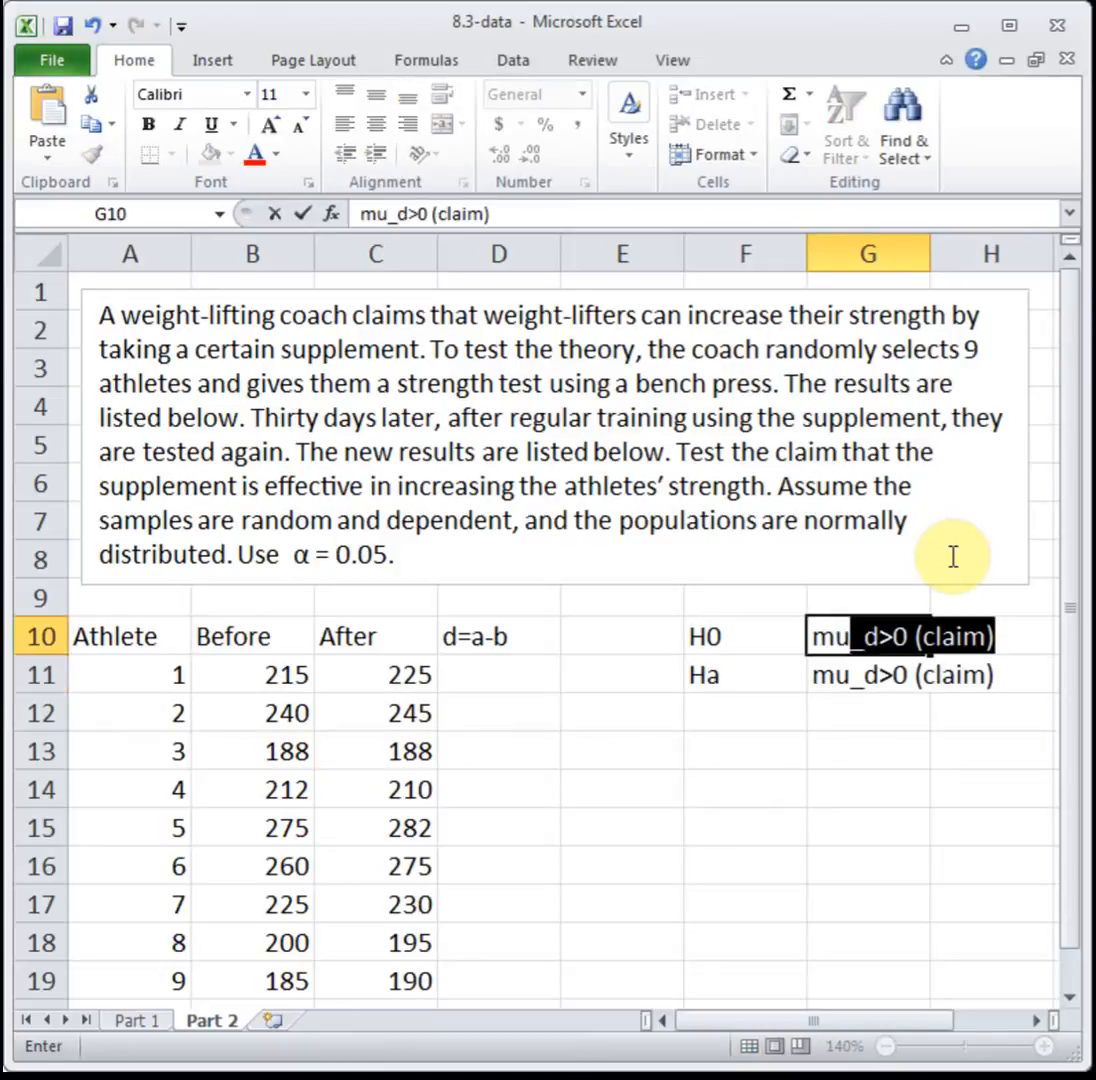
text(_d<=0)
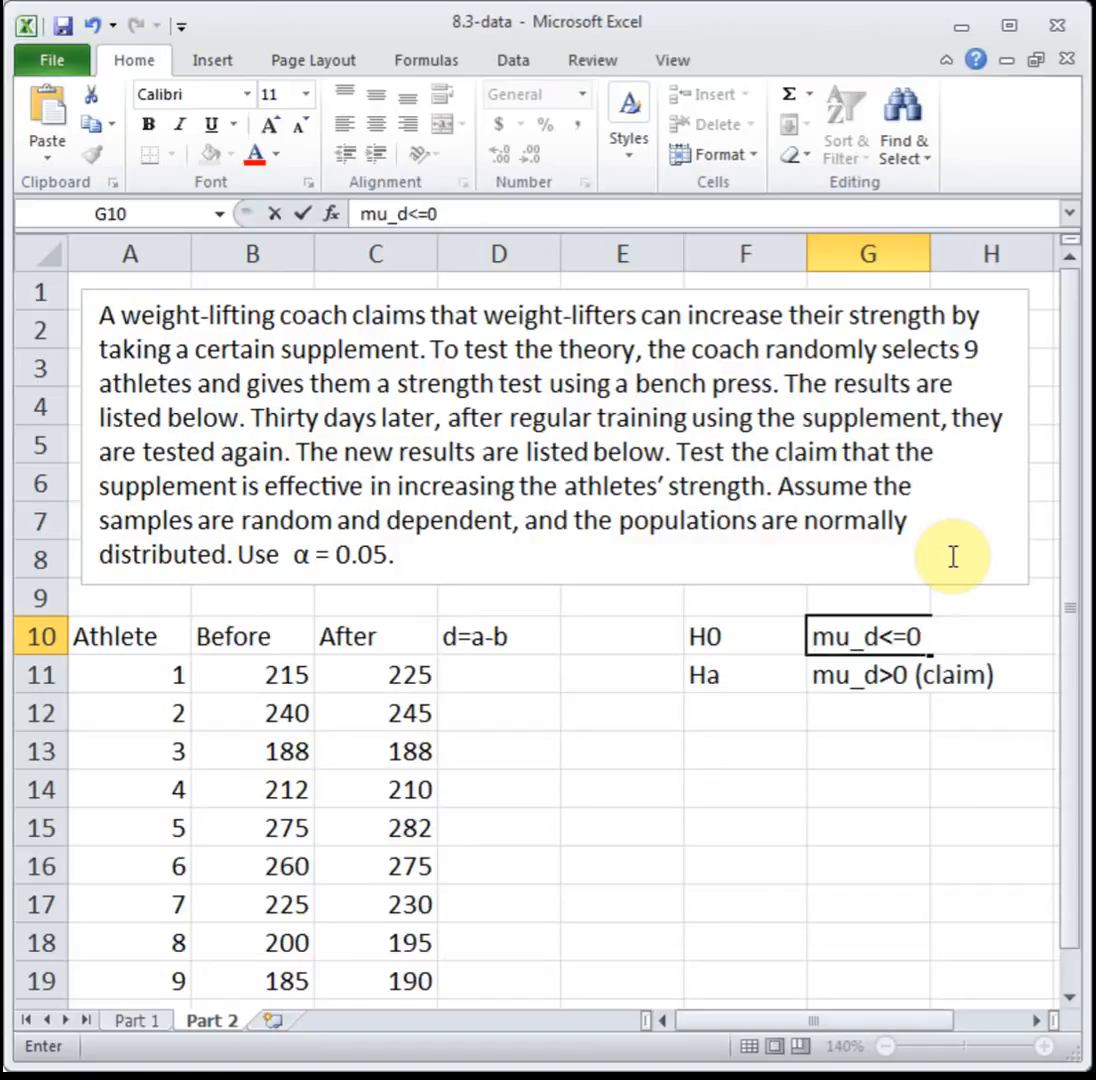
key(Return)
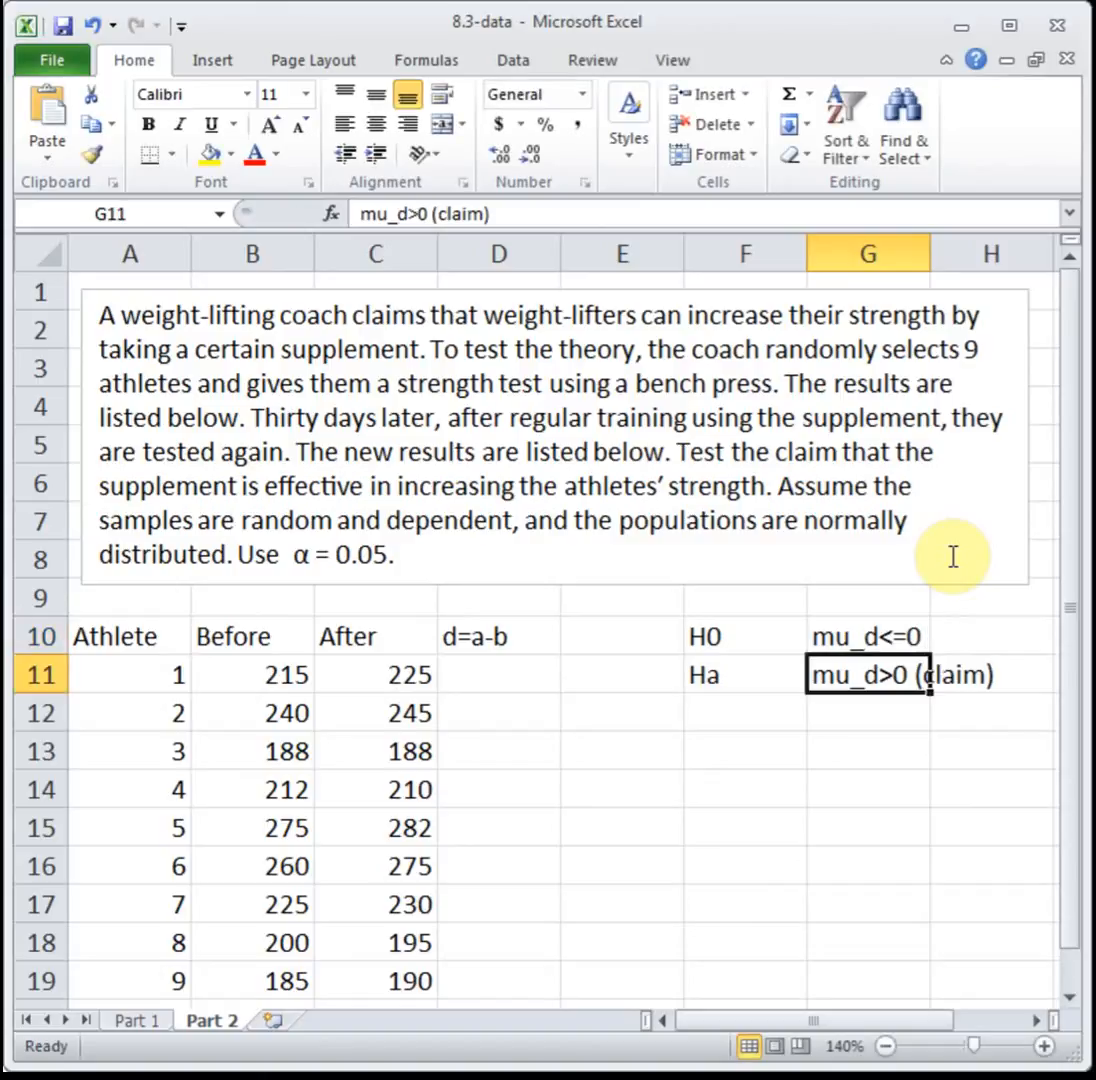
click(840, 715)
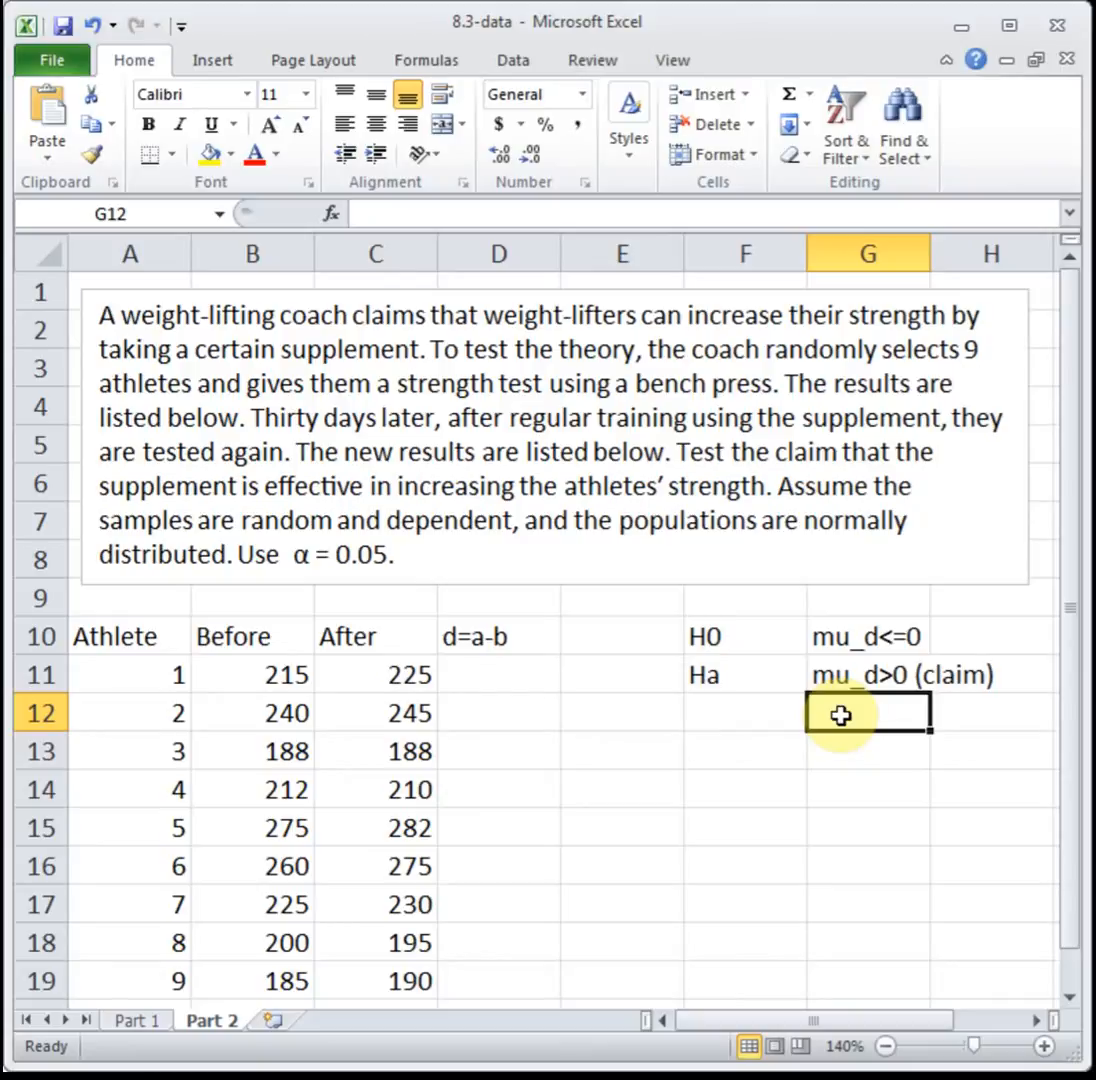
Step: Calculate the after-minus-before difference in D11 with =C11-B11 and fill the formula down to D19
click(521, 673)
text(=)
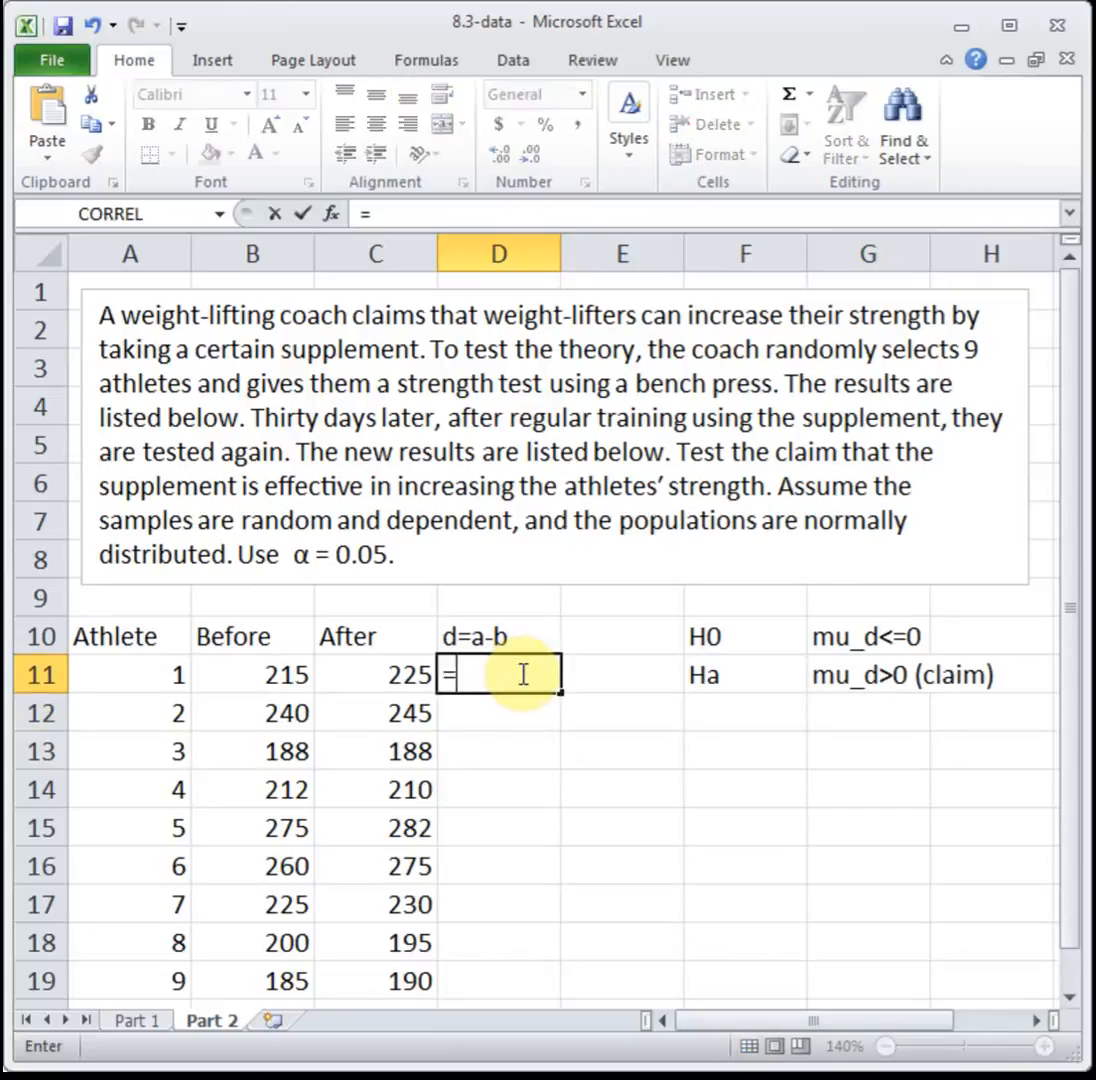
click(406, 673)
text(-)
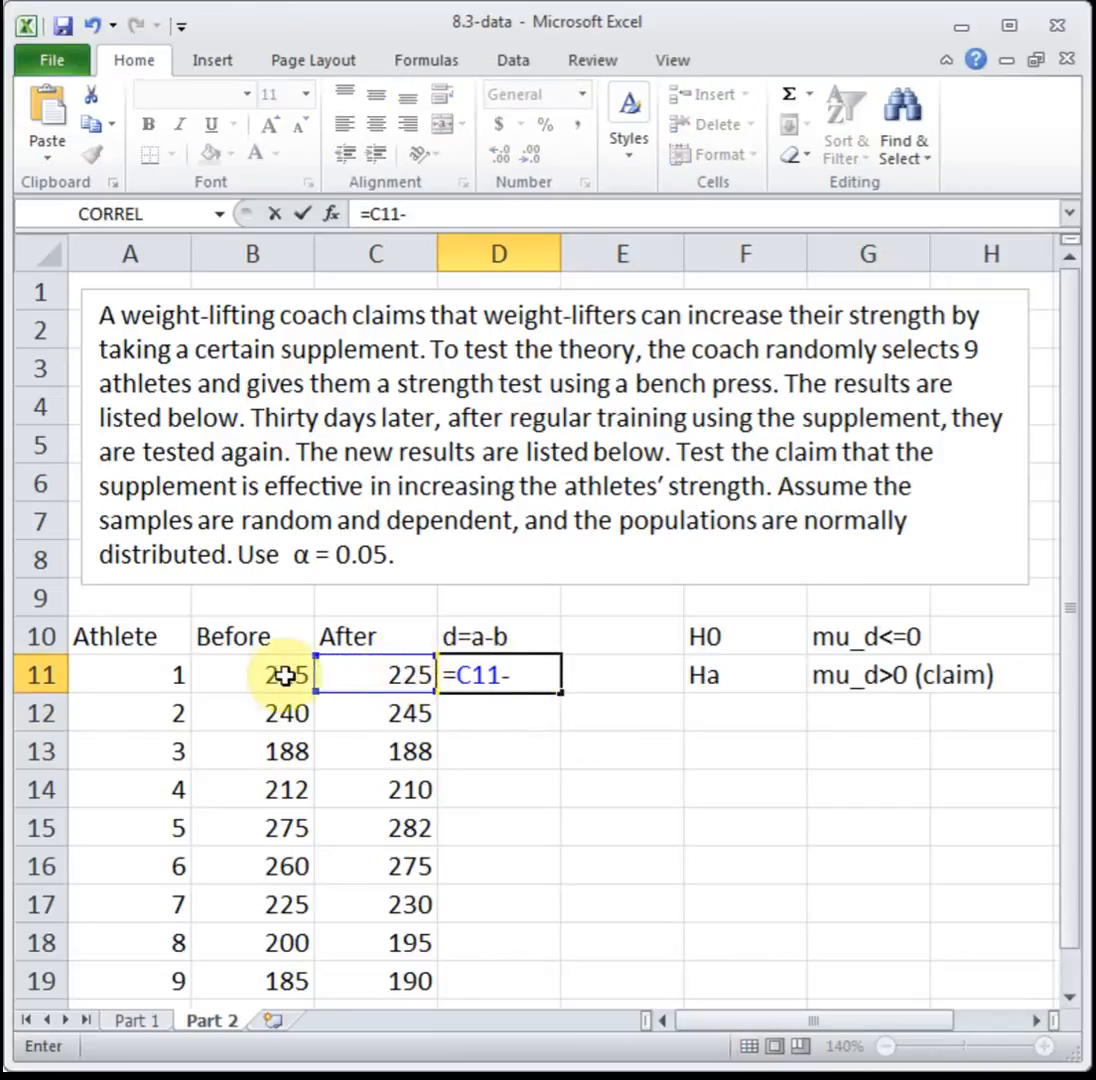
click(265, 676)
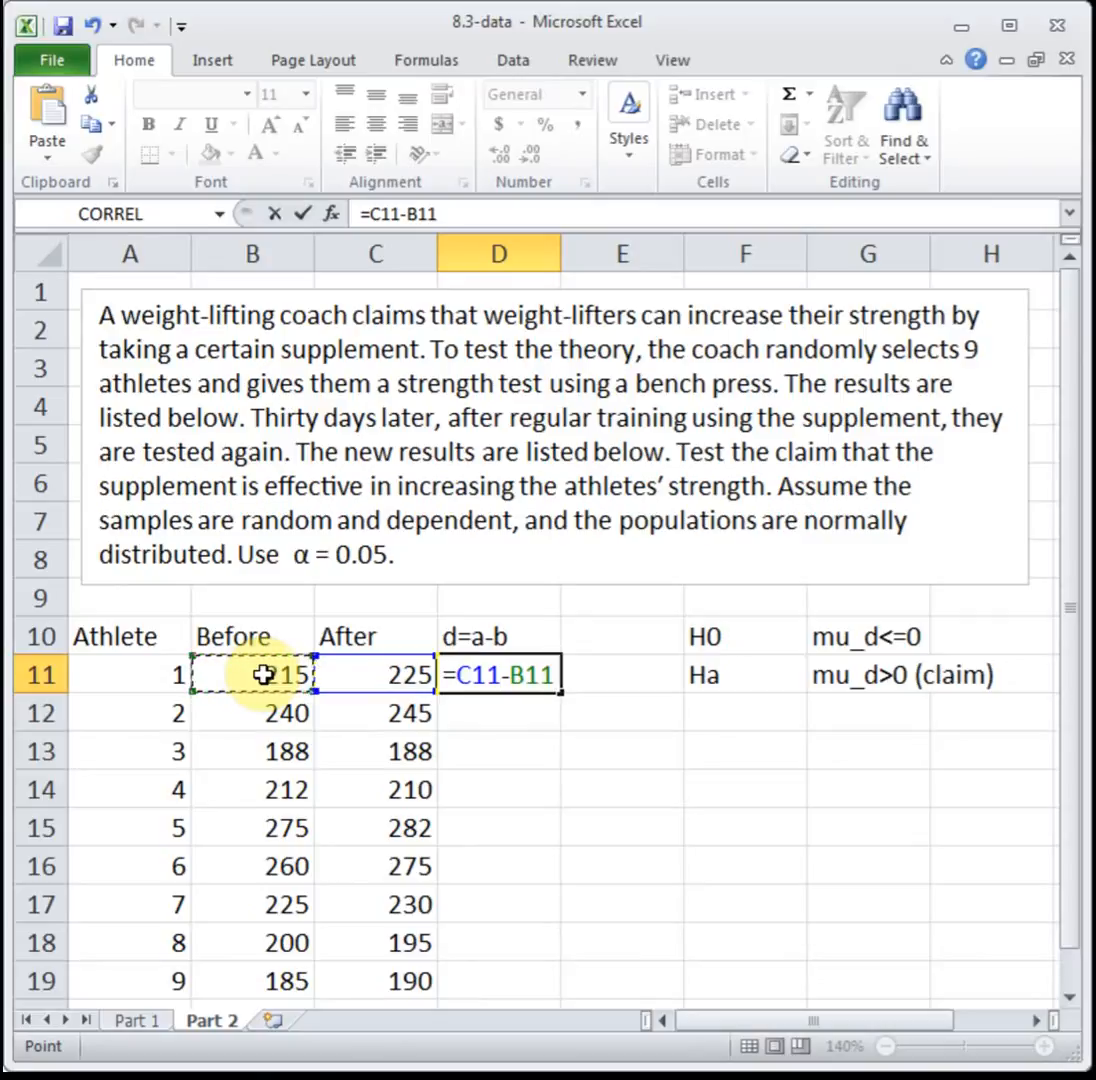
key(Return)
click(536, 670)
drag(563, 695, 520, 987)
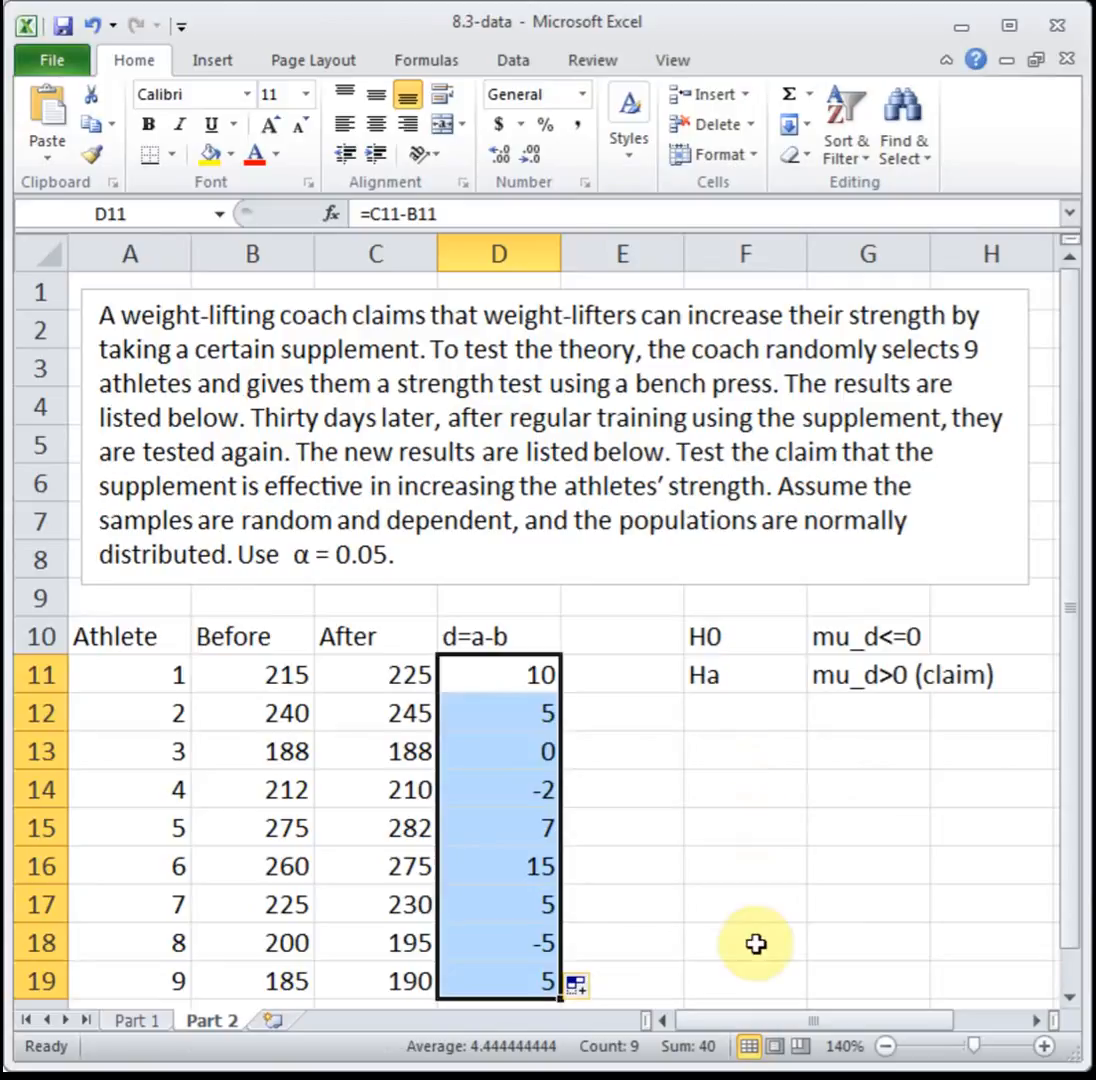
Step: Label C20 "d_bar" and calculate the mean of the differences in D20 with =average(D11:D19)
click(1068, 997)
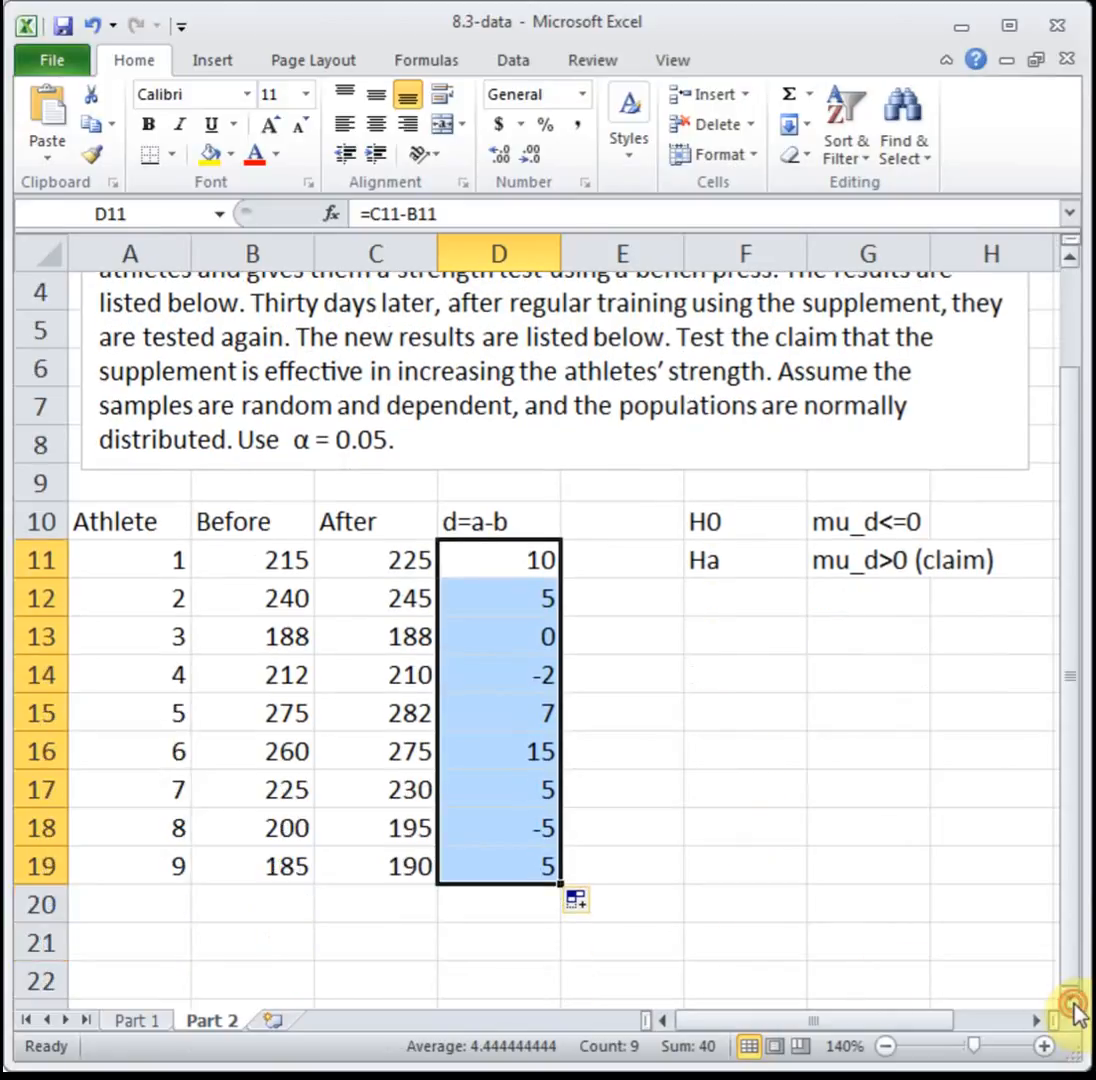
click(1068, 997)
click(362, 878)
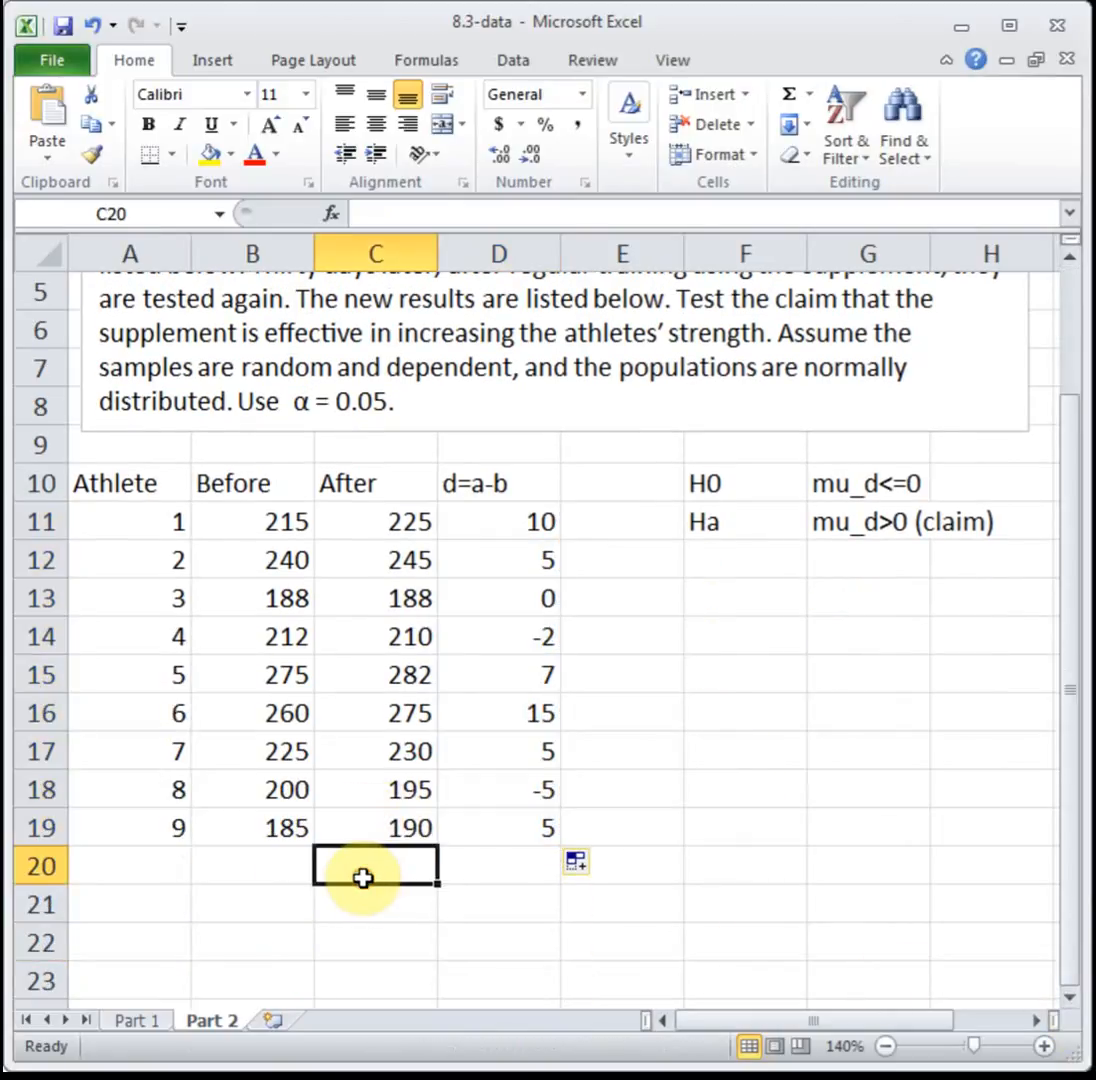
text(d_bar)
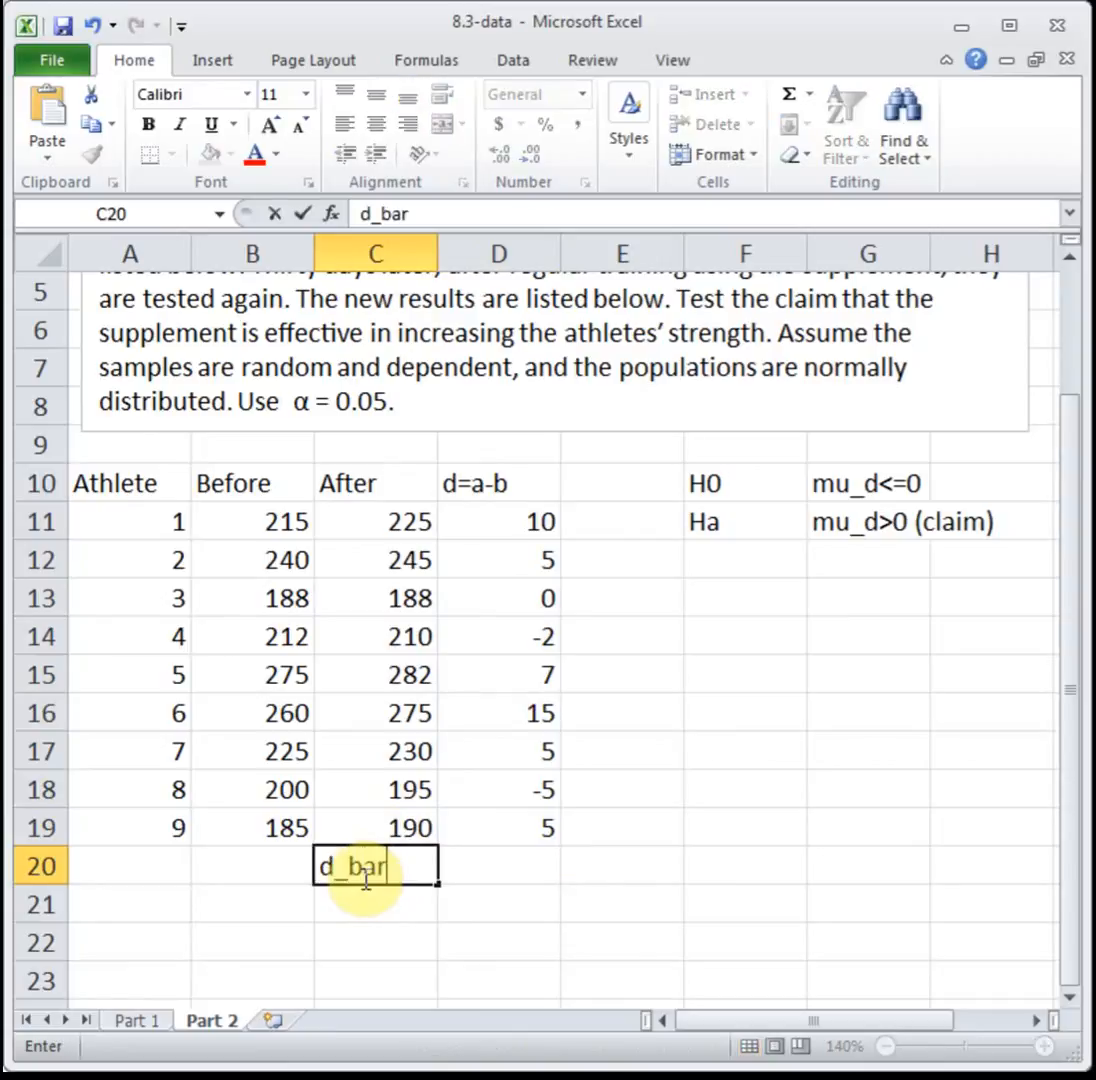
key(Tab)
text(=average()
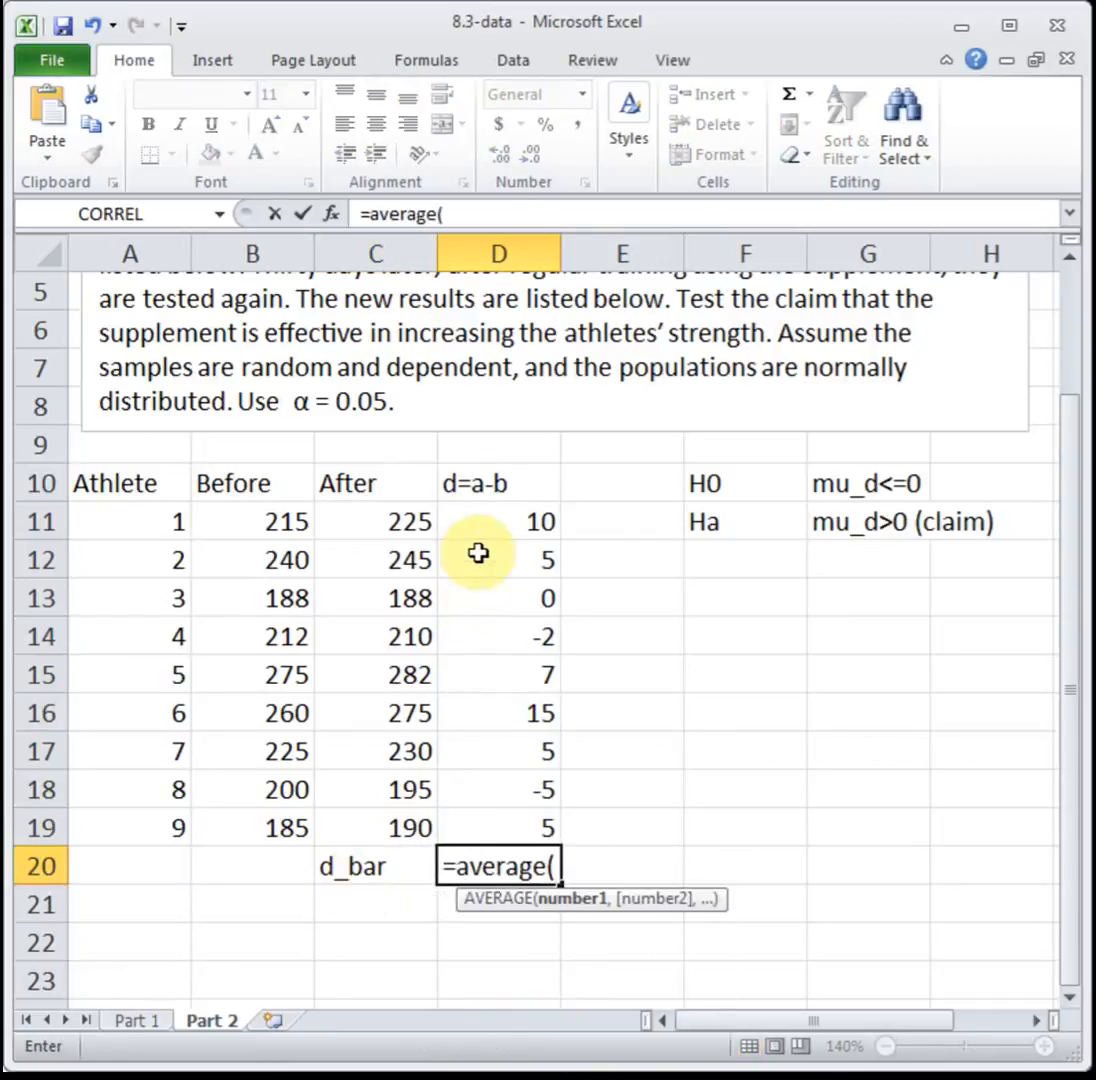
drag(465, 519, 492, 834)
text())
key(Return)
Step: Label C21 "s" and calculate the sample standard deviation of the differences in D21 with =stdev.s(D11:D19)
click(372, 903)
text(s)
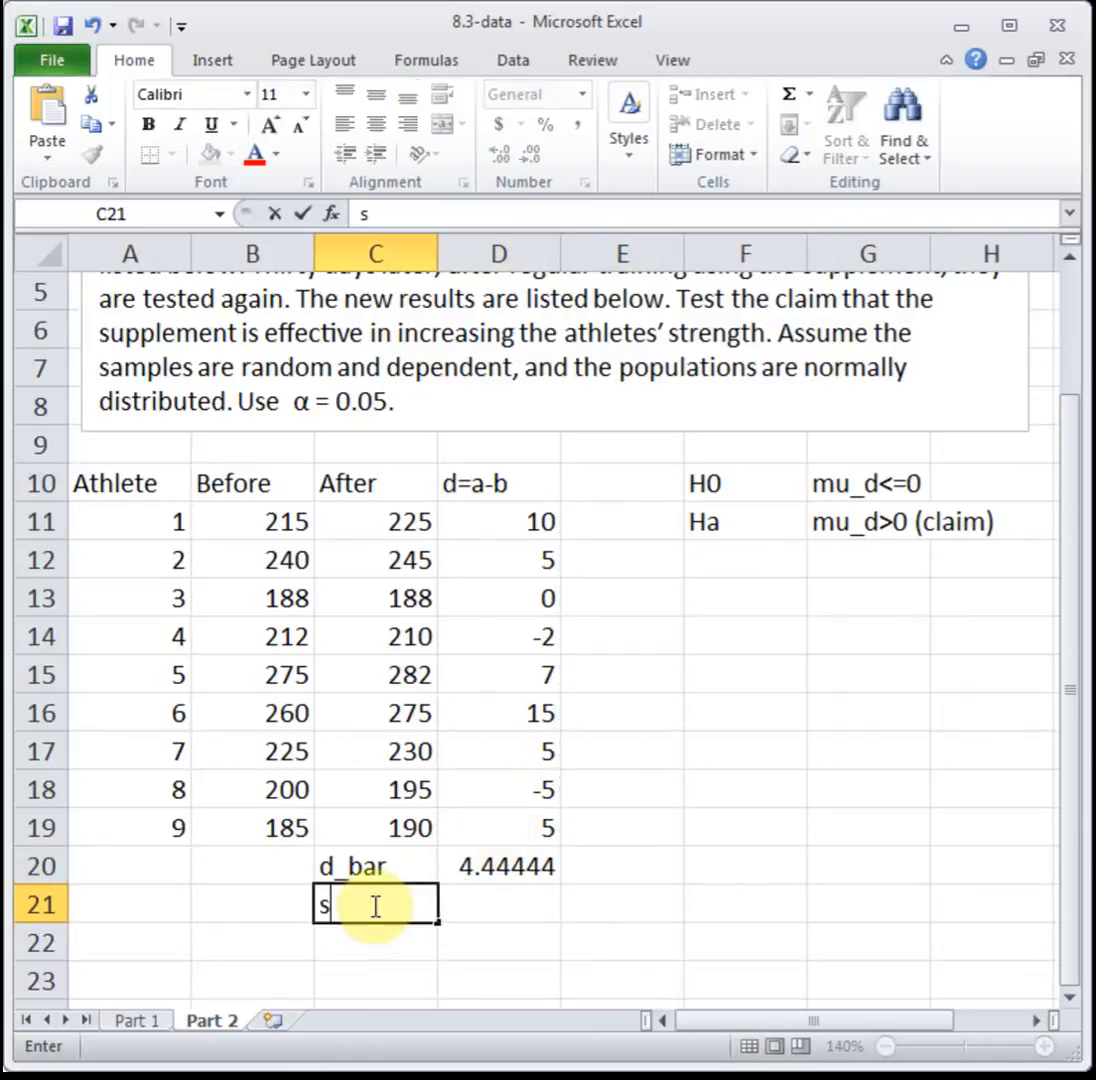
click(494, 903)
text(=st)
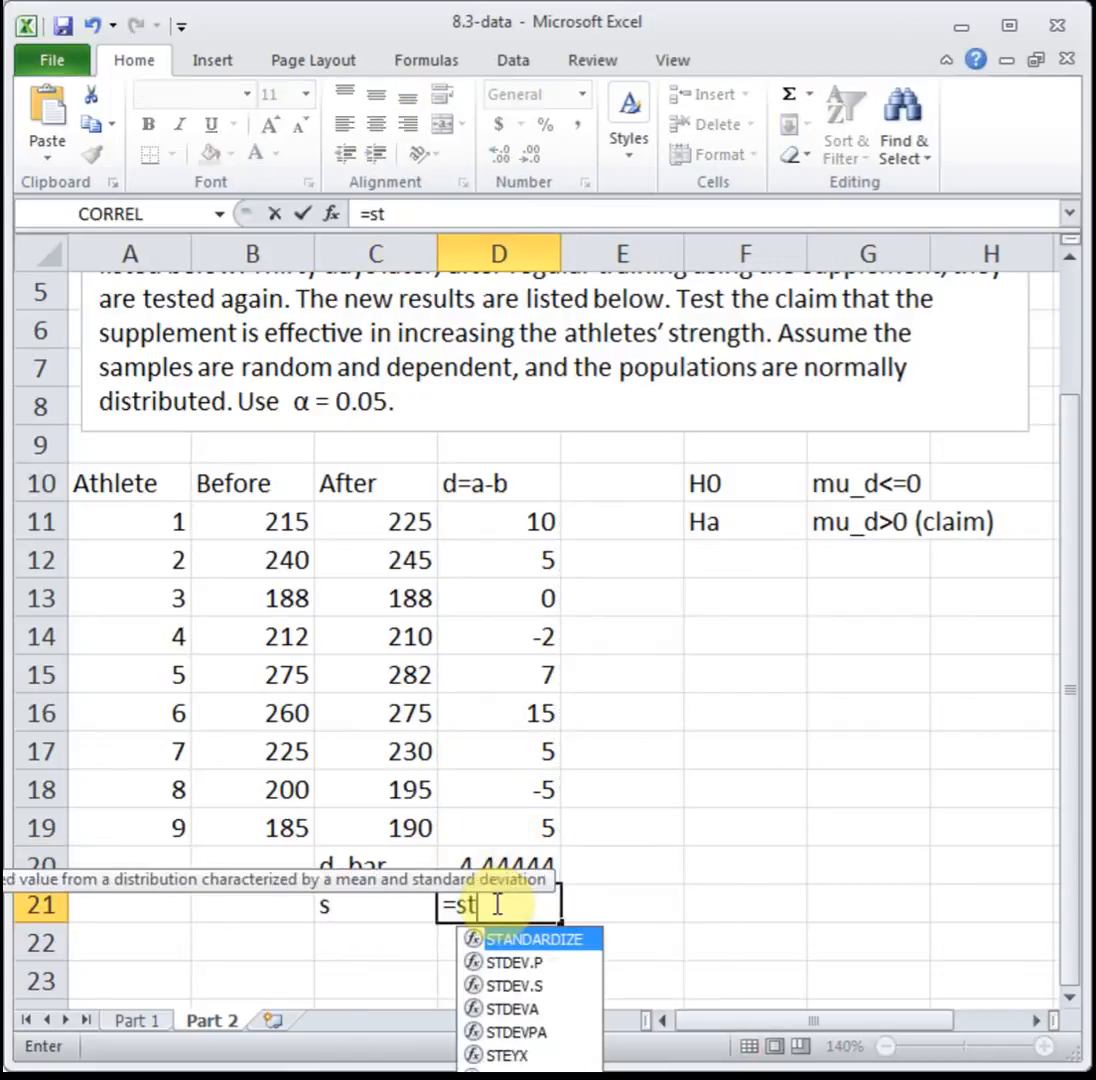
text(dev.s()
drag(519, 512, 539, 820)
text())
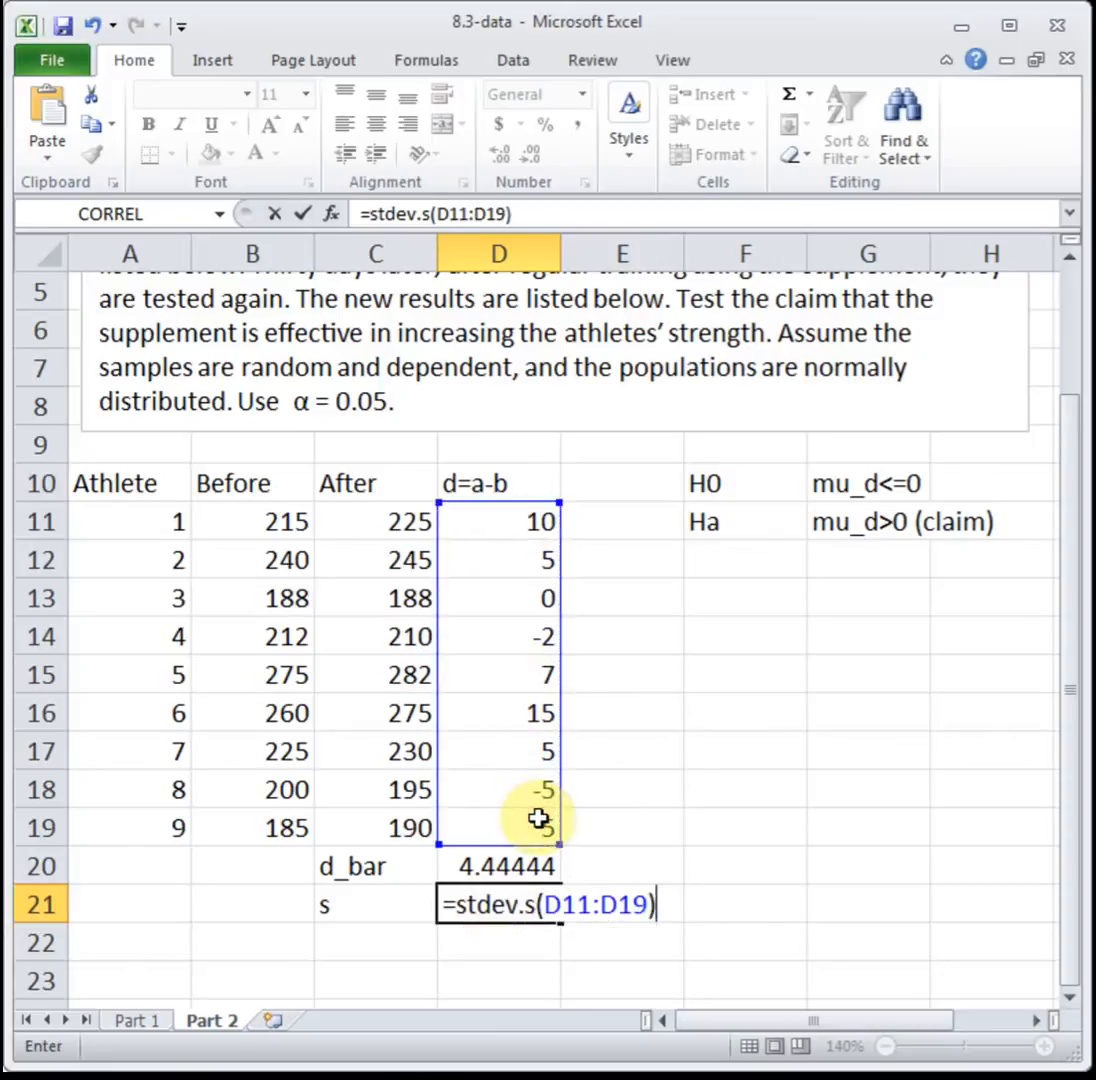
key(Return)
Step: Record the sample size as "n" 9 in A22:B22 and the degrees of freedom as "df" 8 in C22:D22
click(144, 928)
text(n)
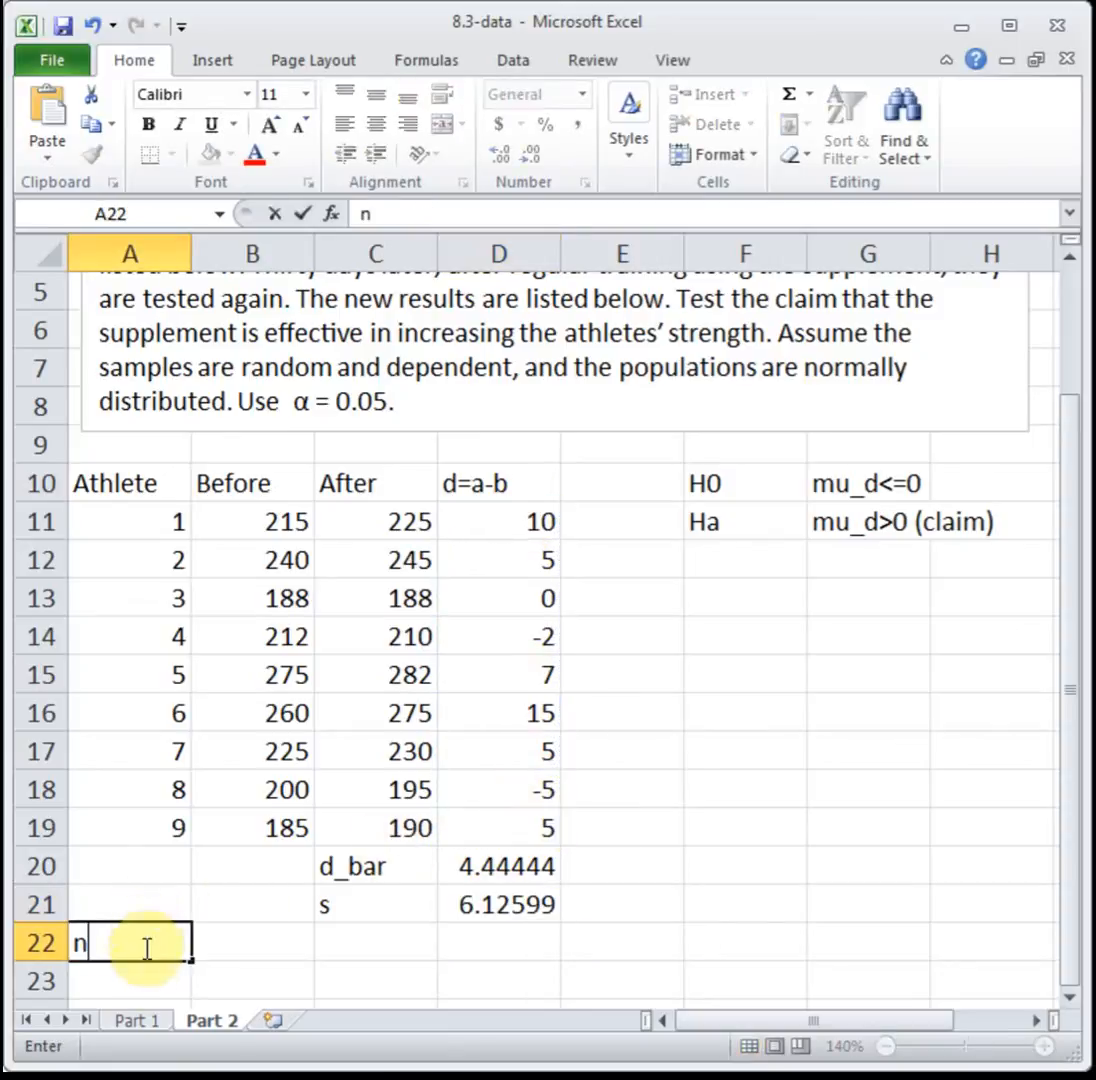
click(237, 937)
text(0)
key(BackSpace)
text(9)
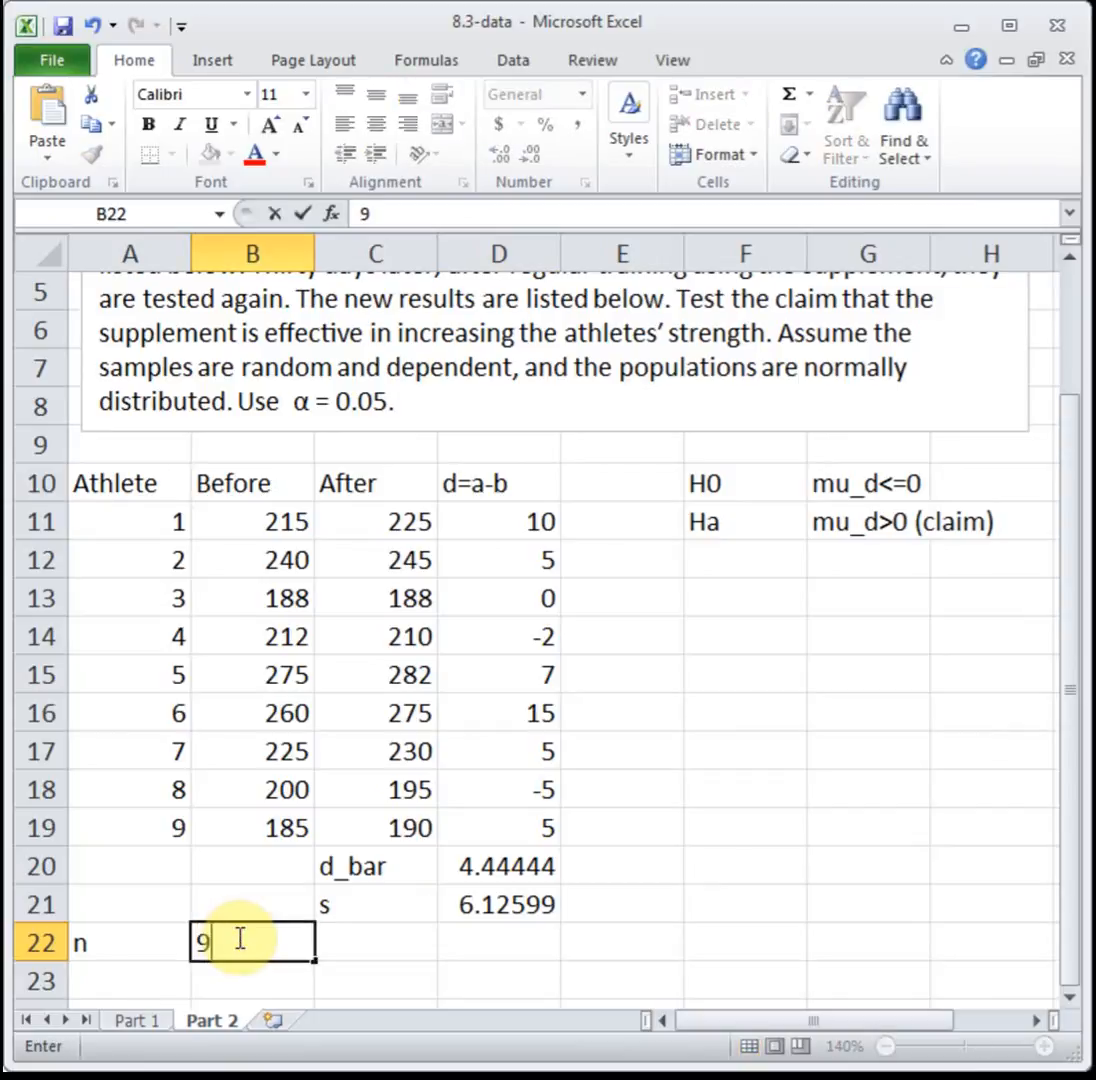
click(341, 932)
text(df)
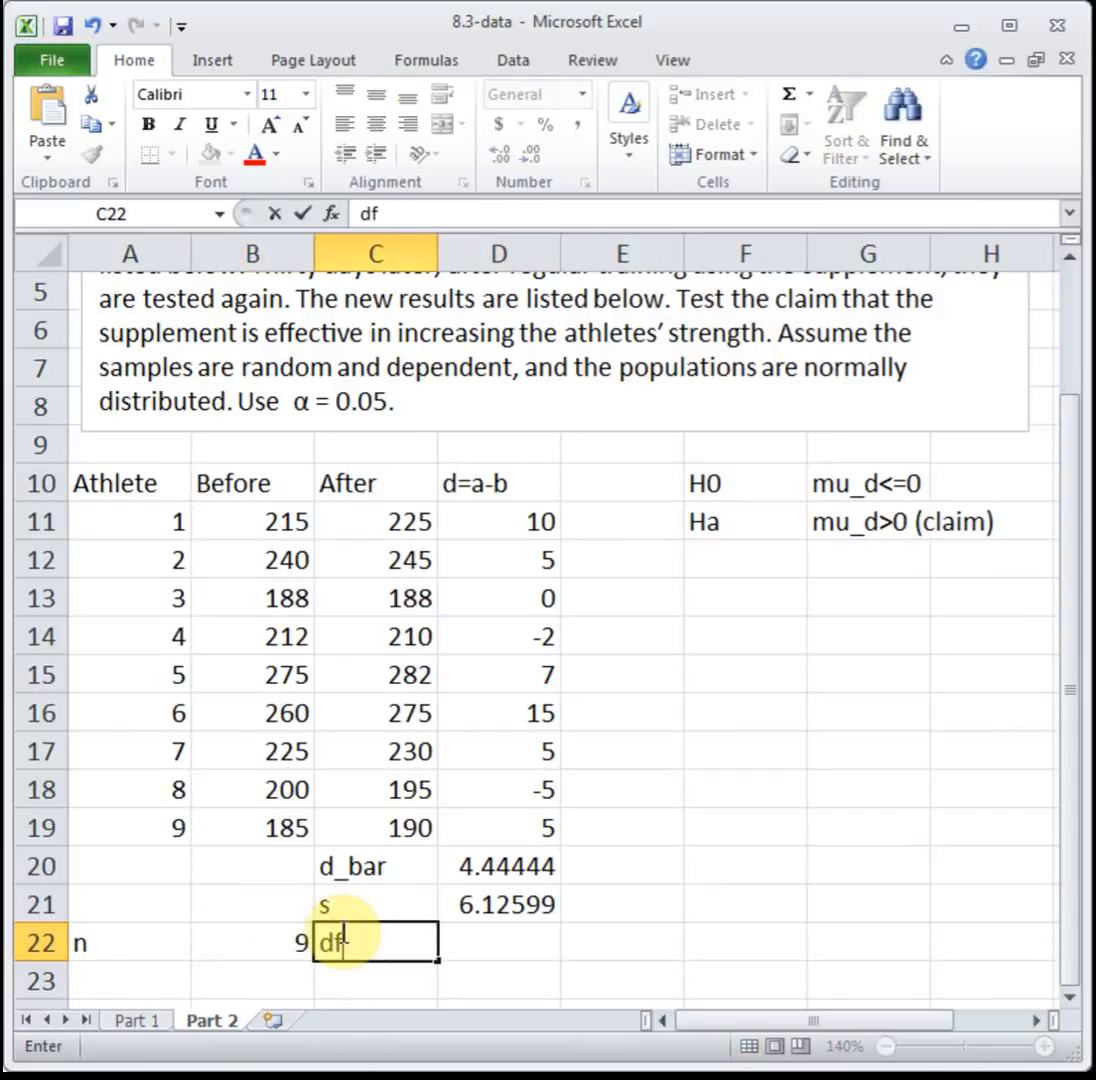
click(489, 948)
text(8)
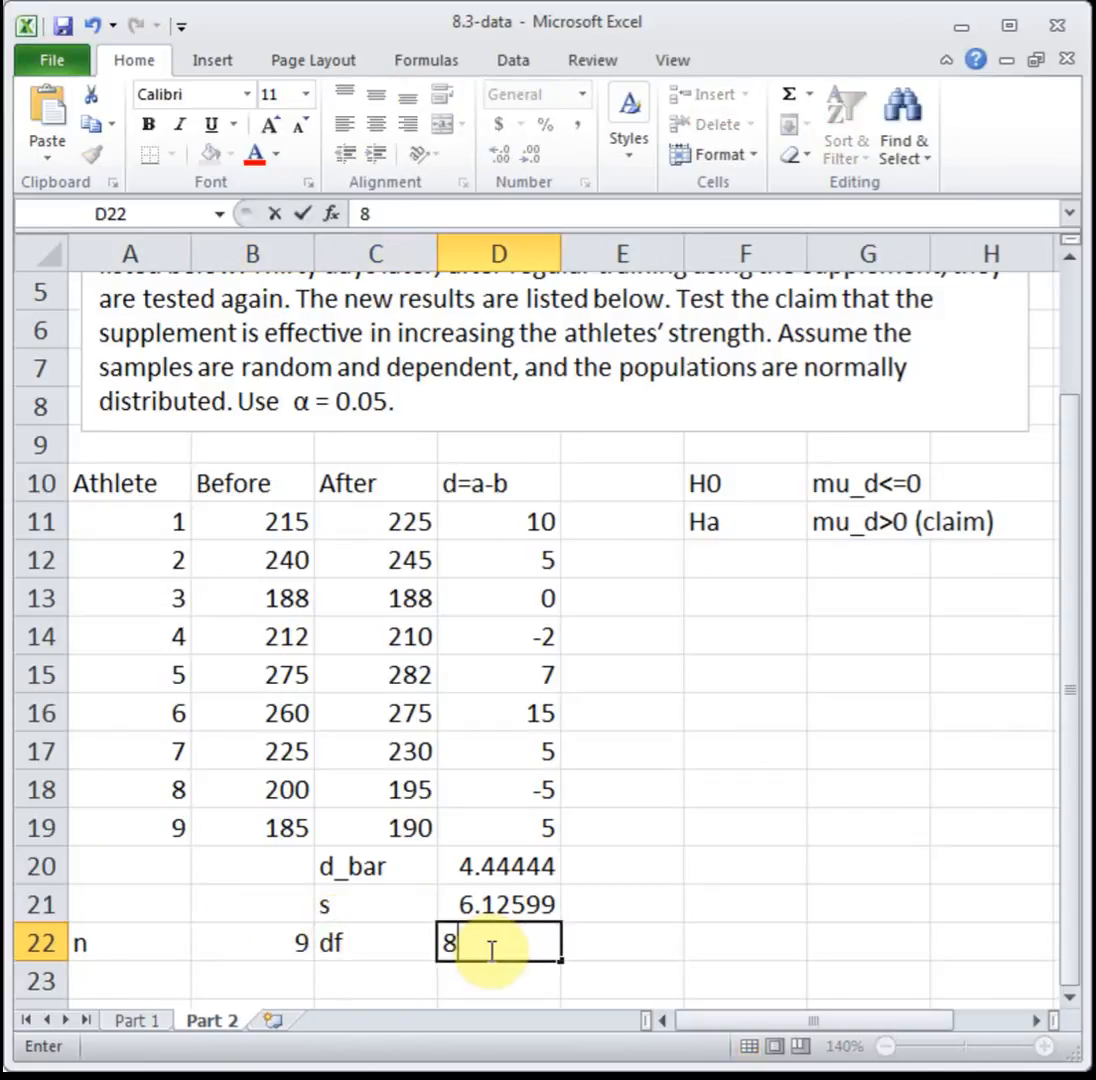
Step: Label F13 "t_c" and calculate the right-tailed critical value in G13 with =t.inv(0.95,8)
click(697, 597)
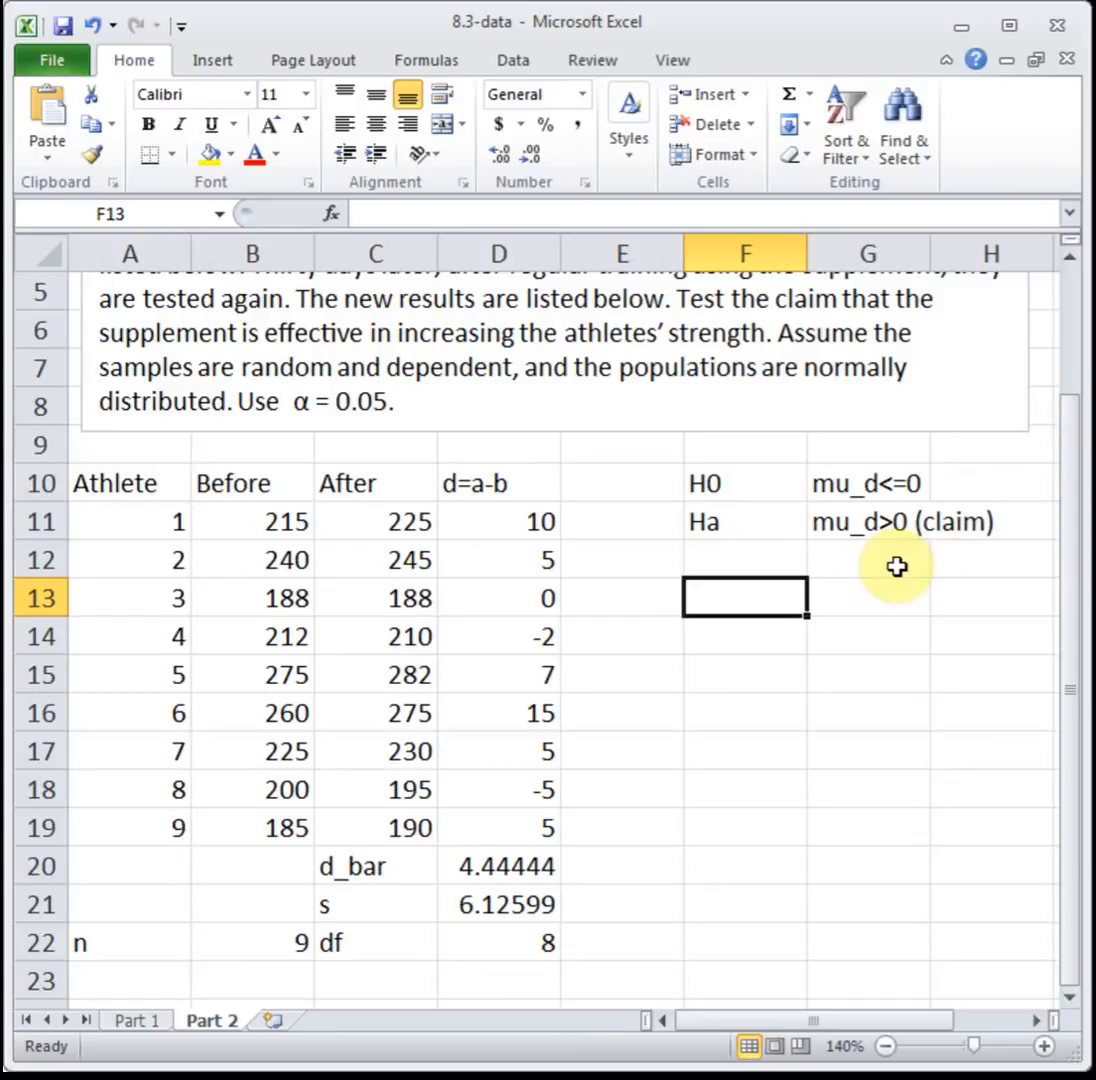
text(t_c)
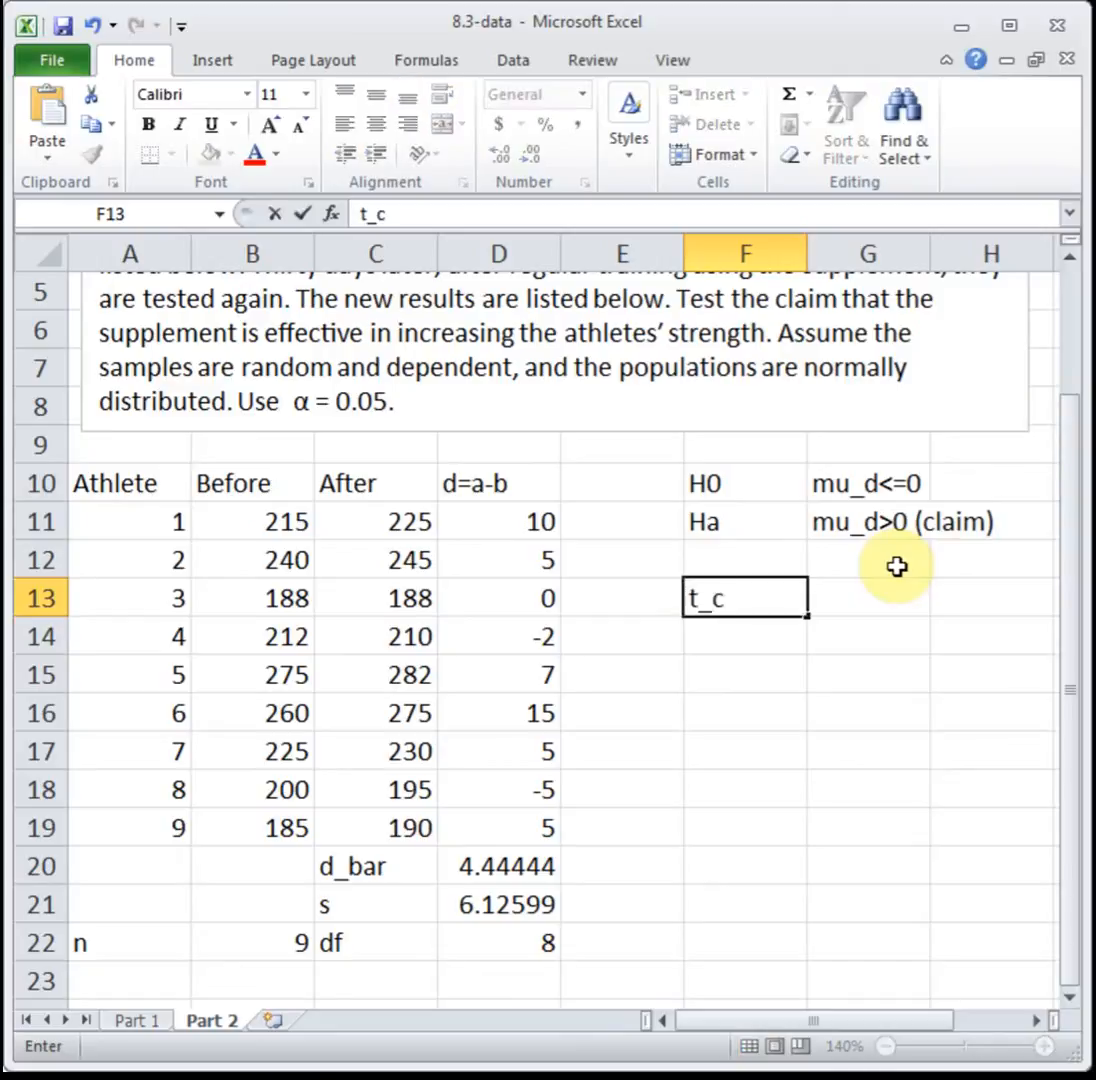
key(Tab)
text(=)
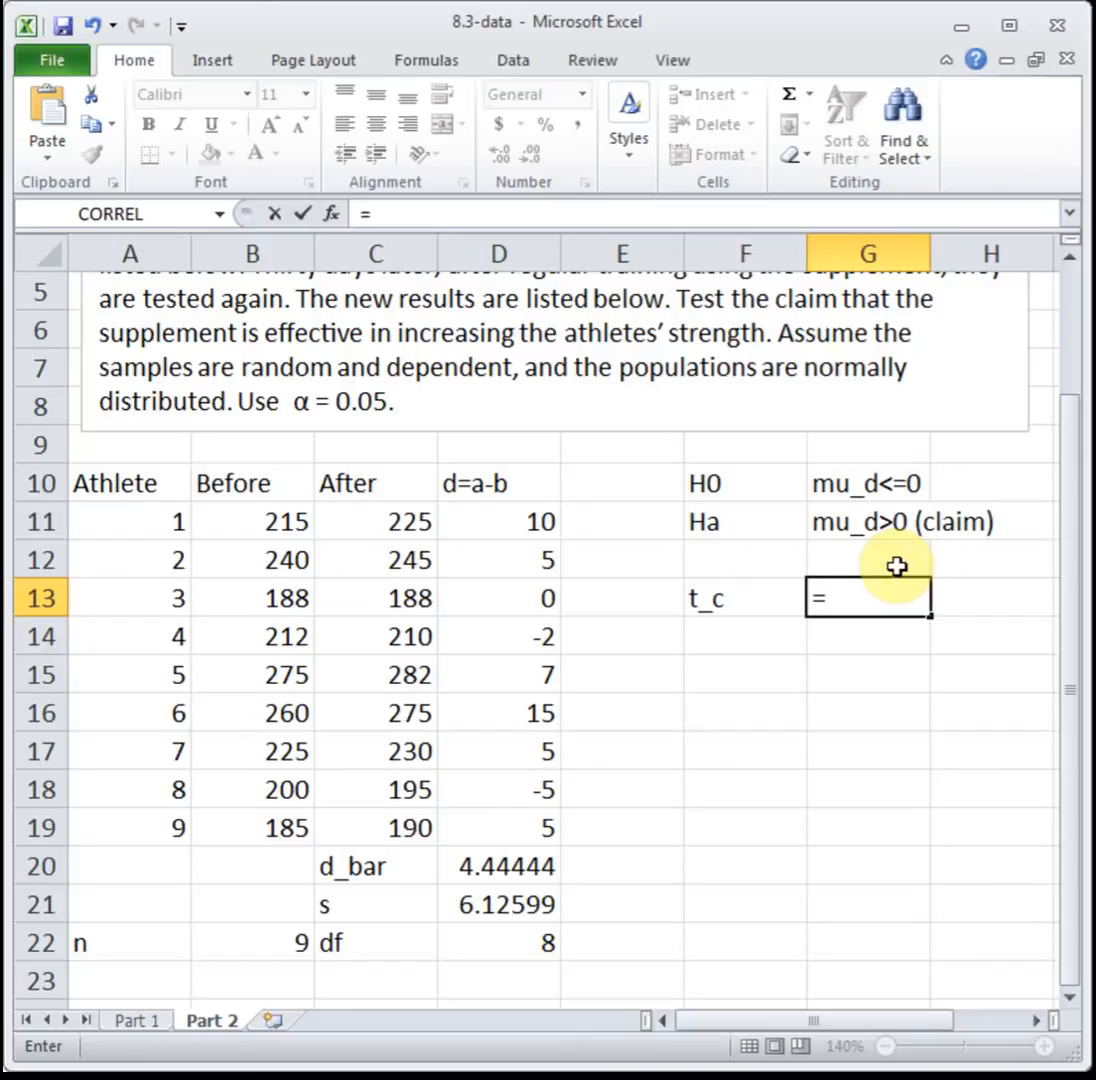
text(t.inv)
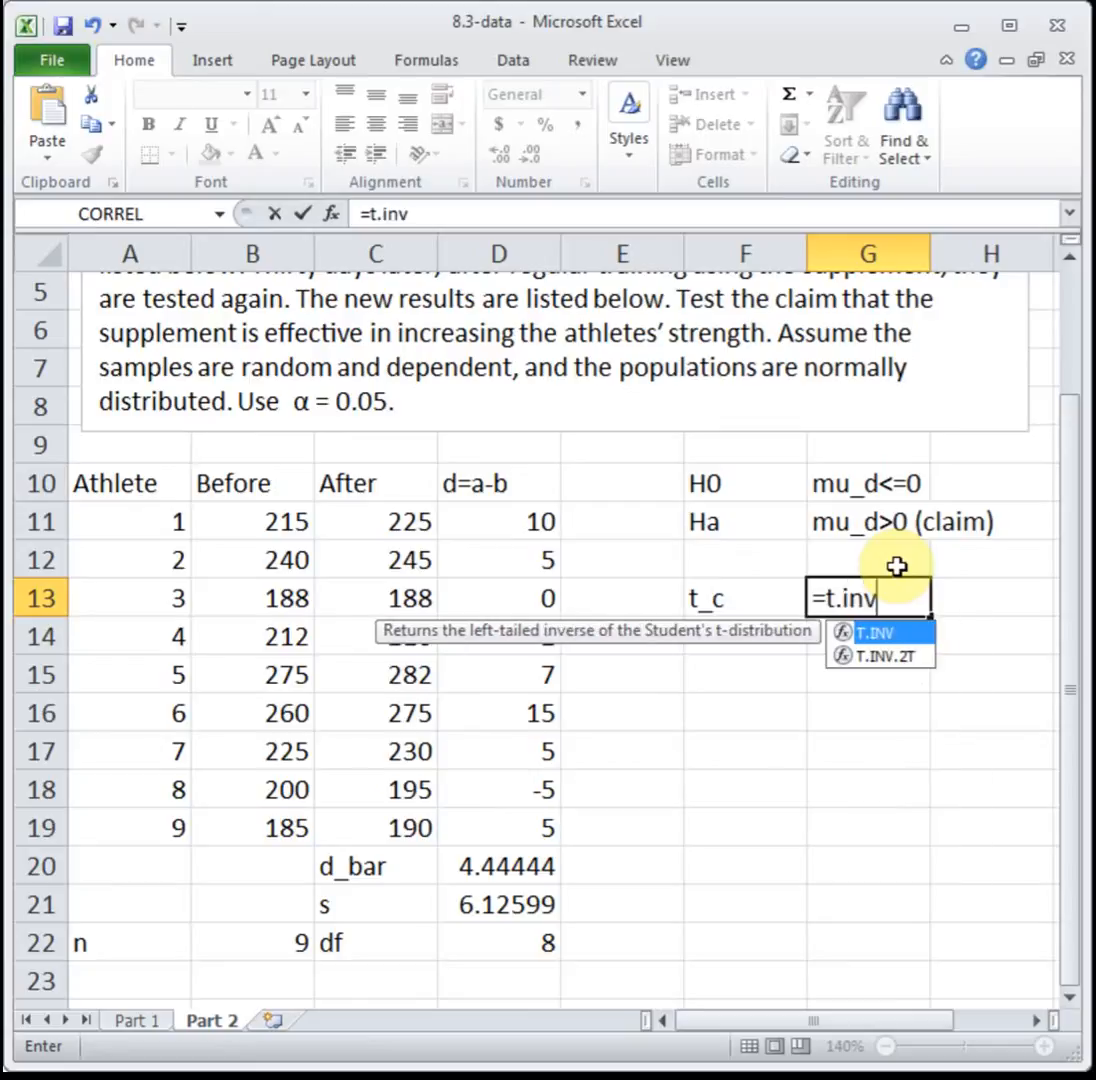
text((0.95,)
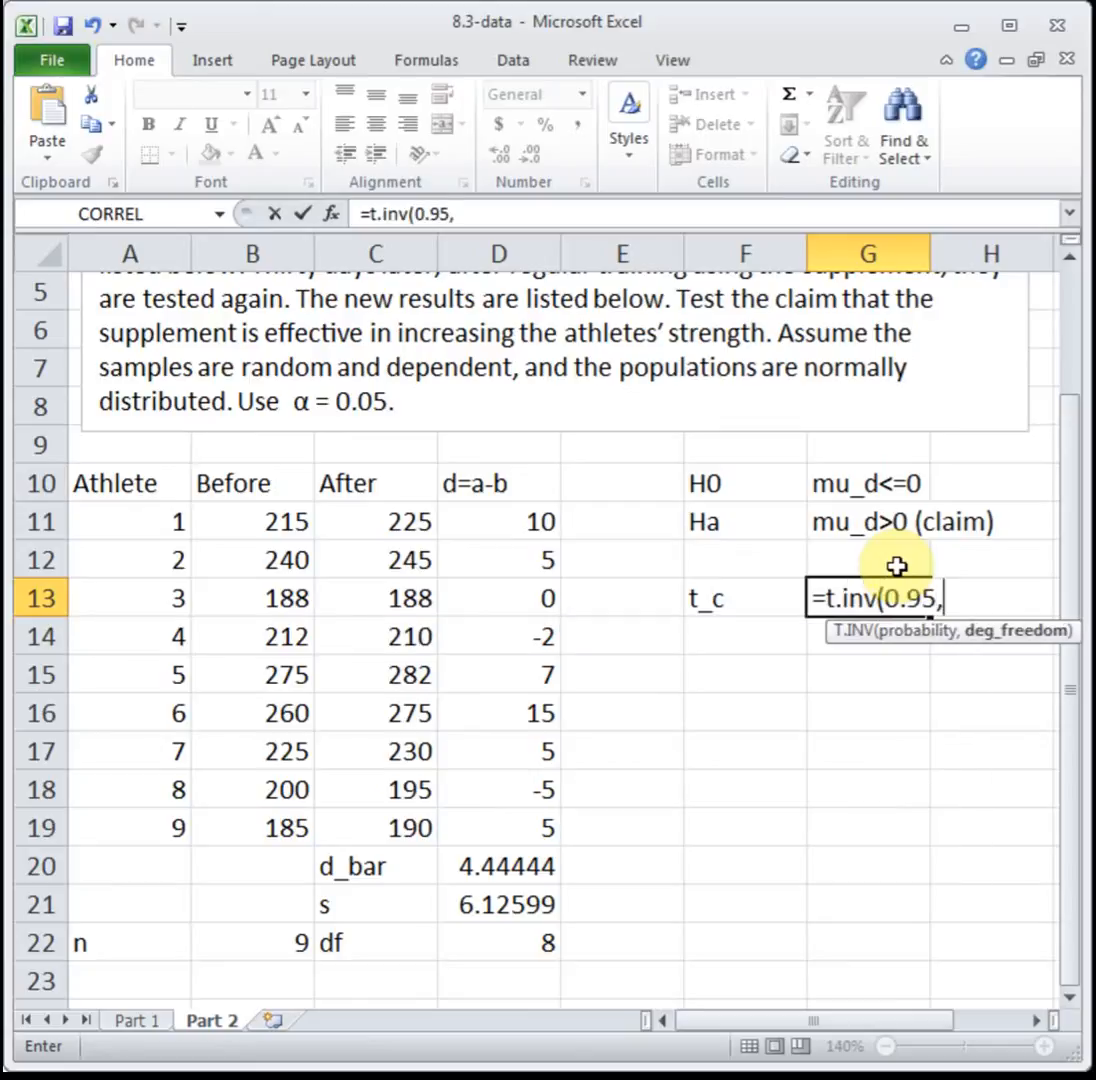
text(8))
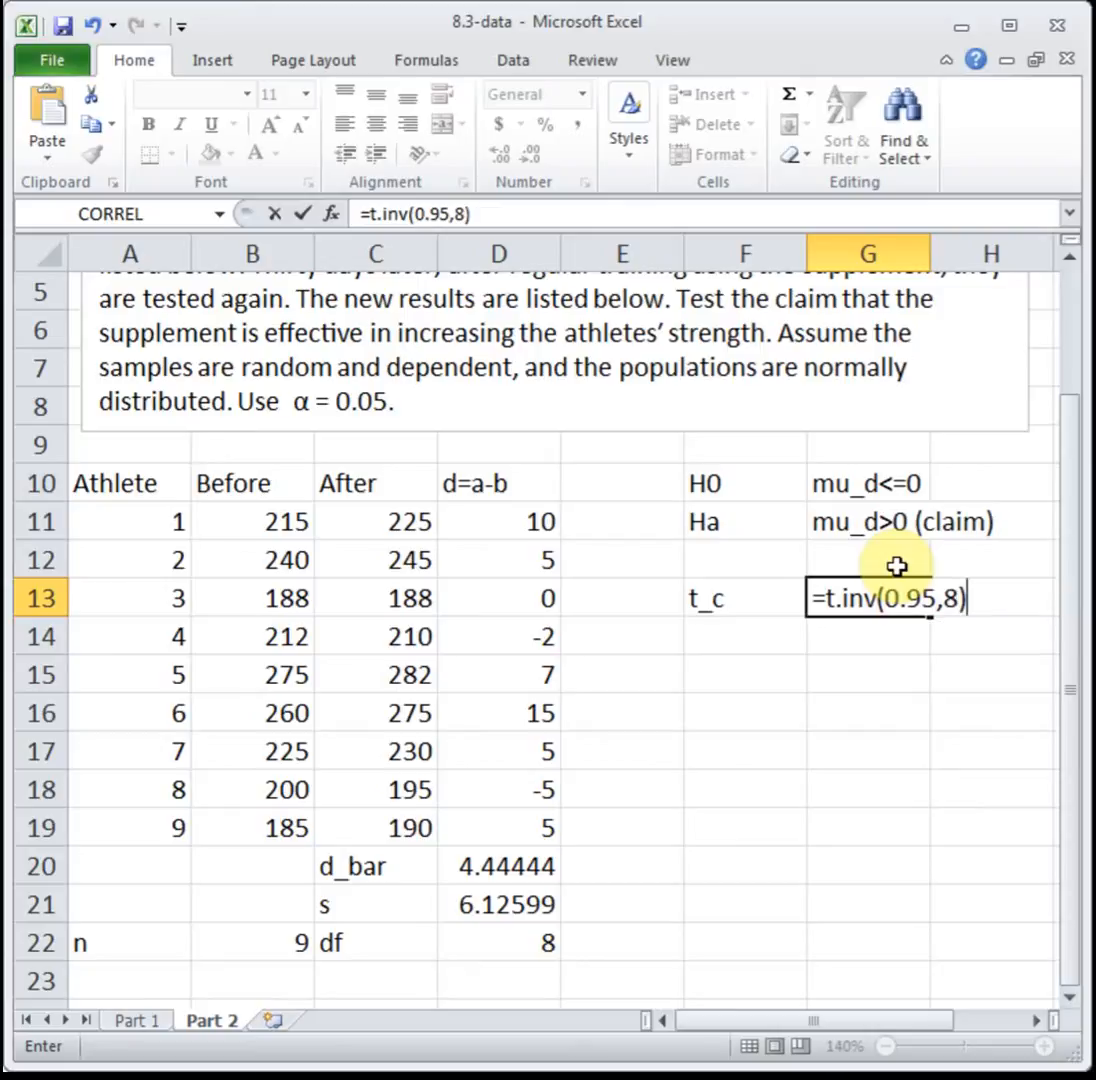
key(Return)
Step: Label F14 "t" and calculate the test statistic in G14 with =(D20-0)/(D21/sqrt(9))
key(Left)
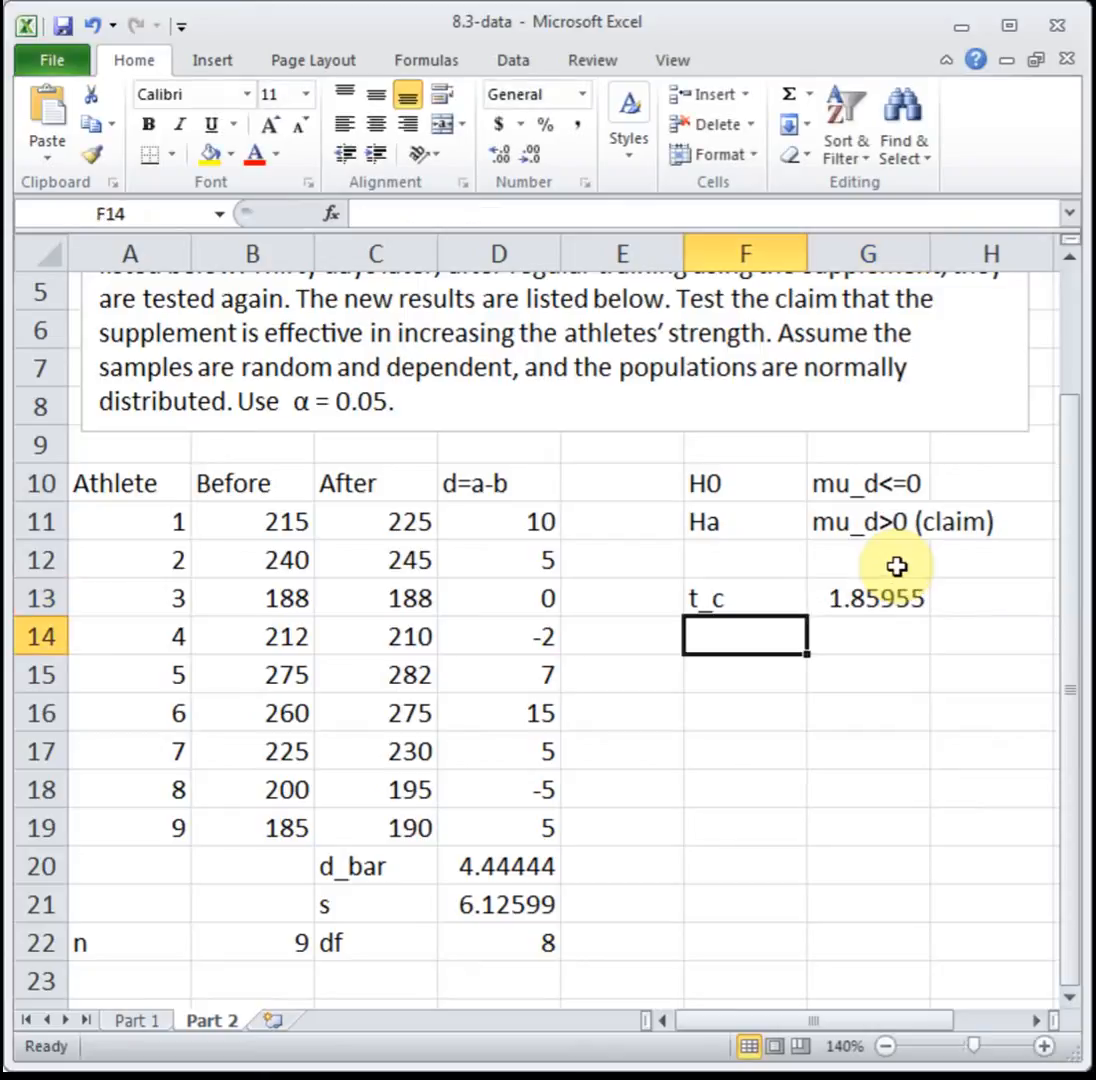
text(t)
key(Delete)
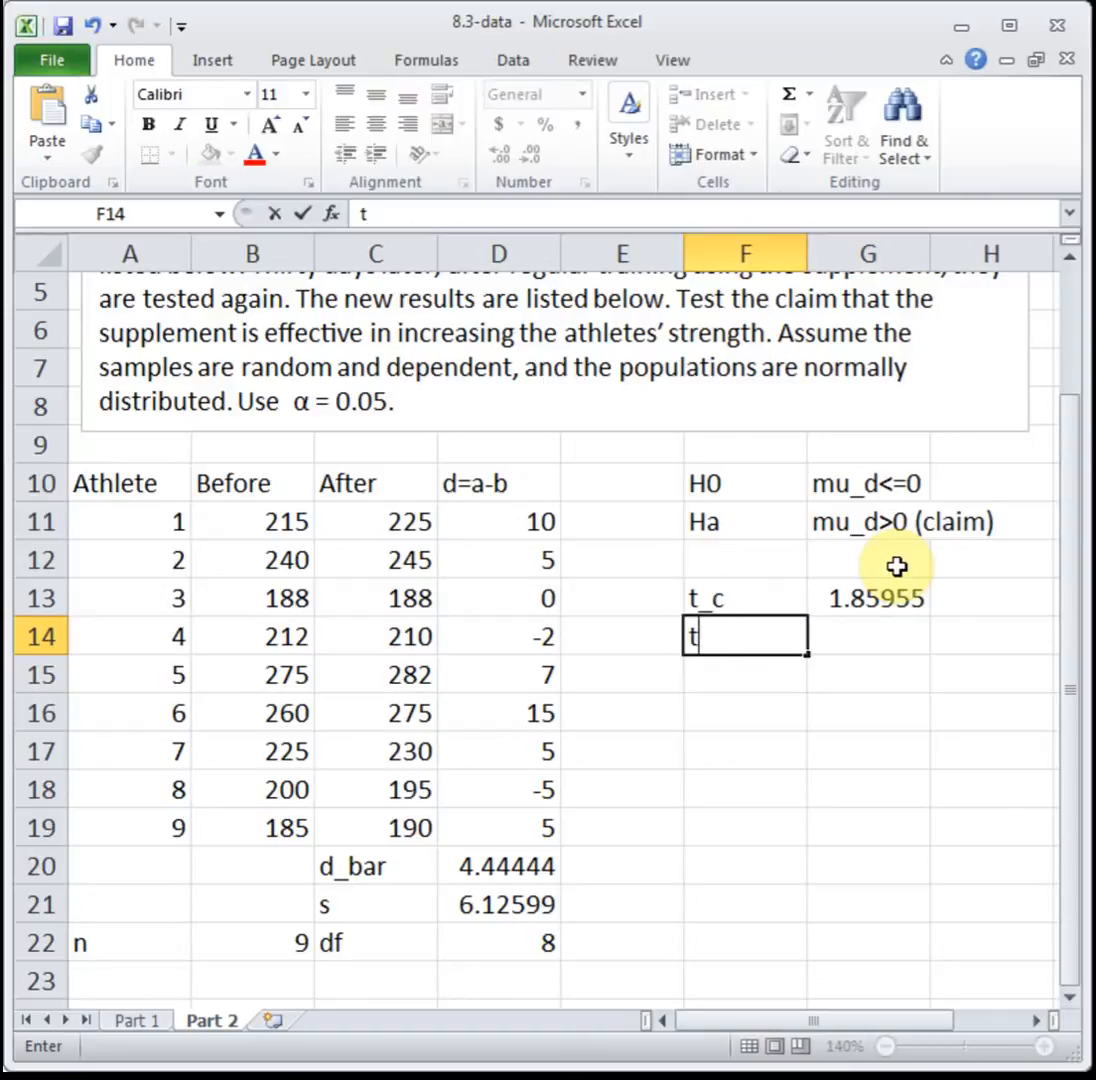
key(Tab)
text(()
key(BackSpace)
text(=()
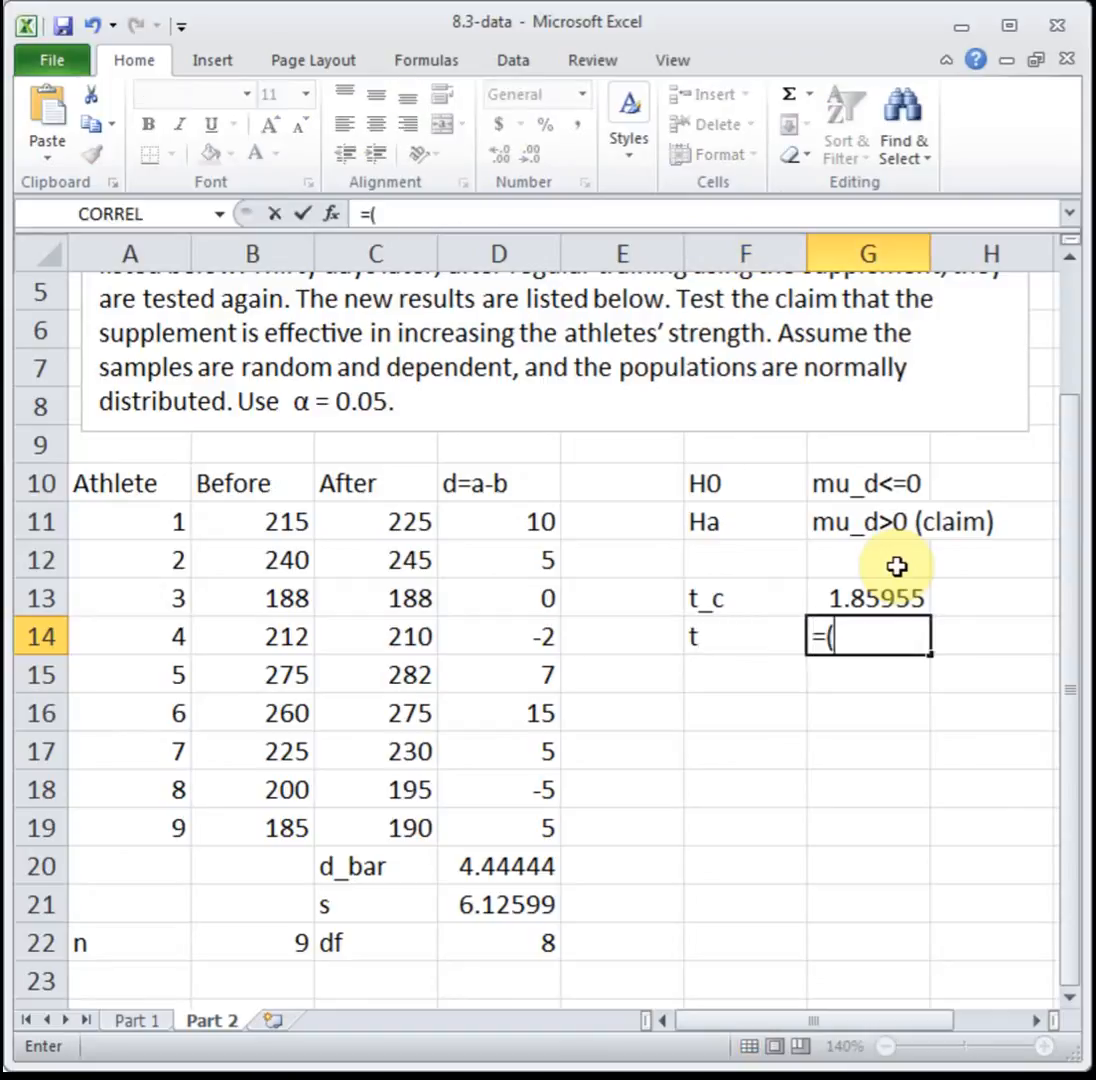
click(509, 864)
text(-)
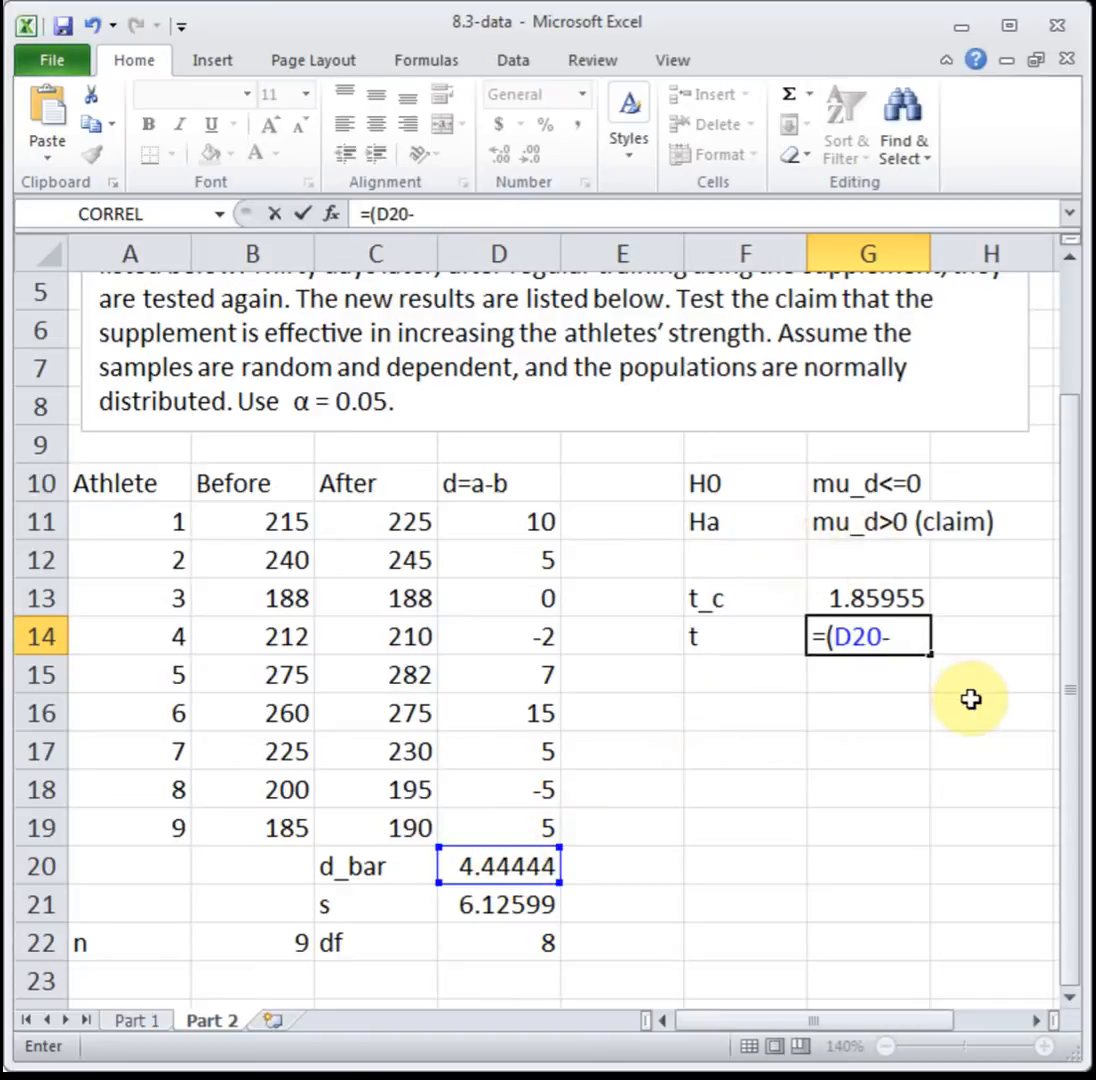
text(0)/()
click(521, 906)
text(/sq)
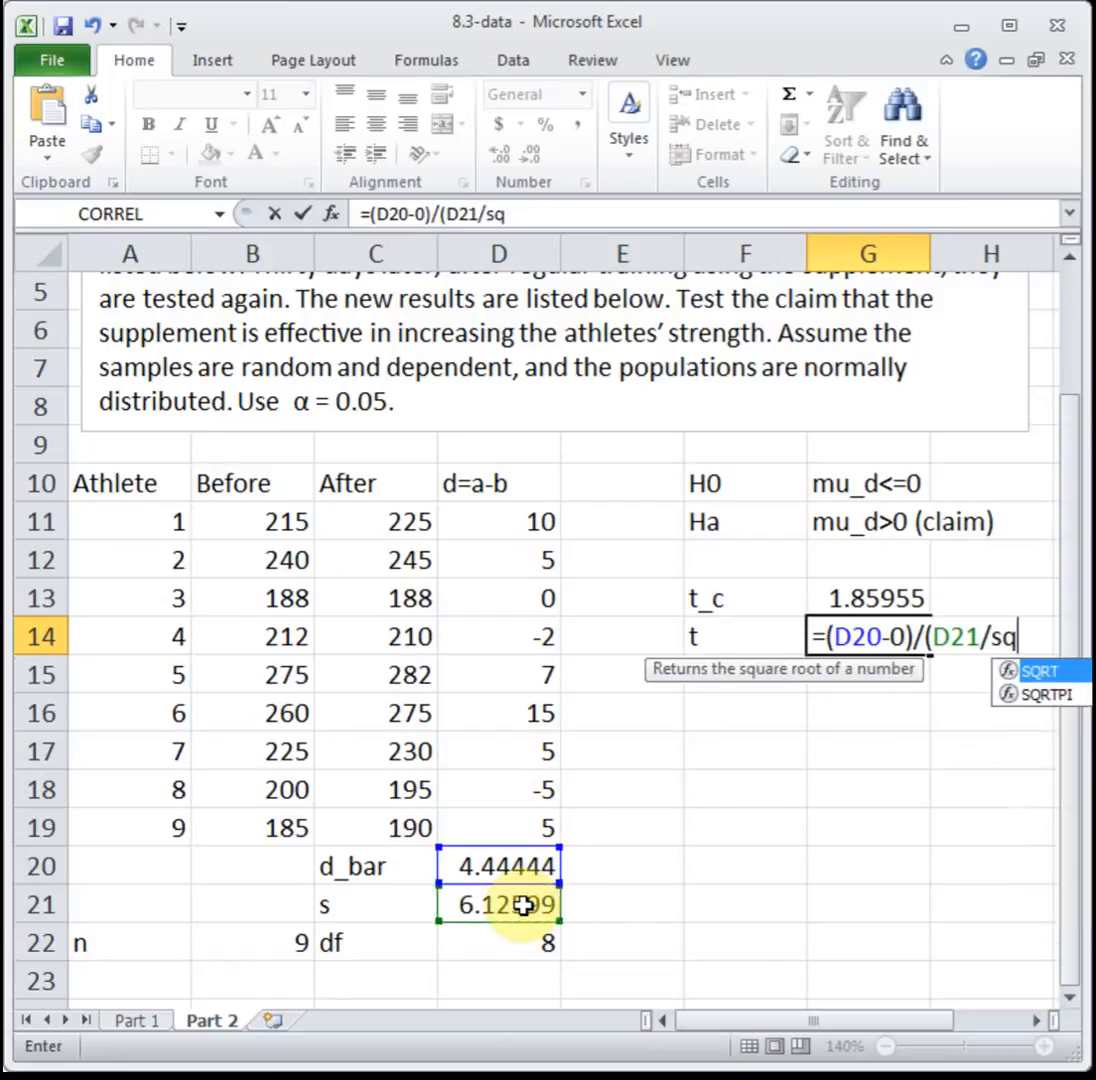
text(rt(9)))
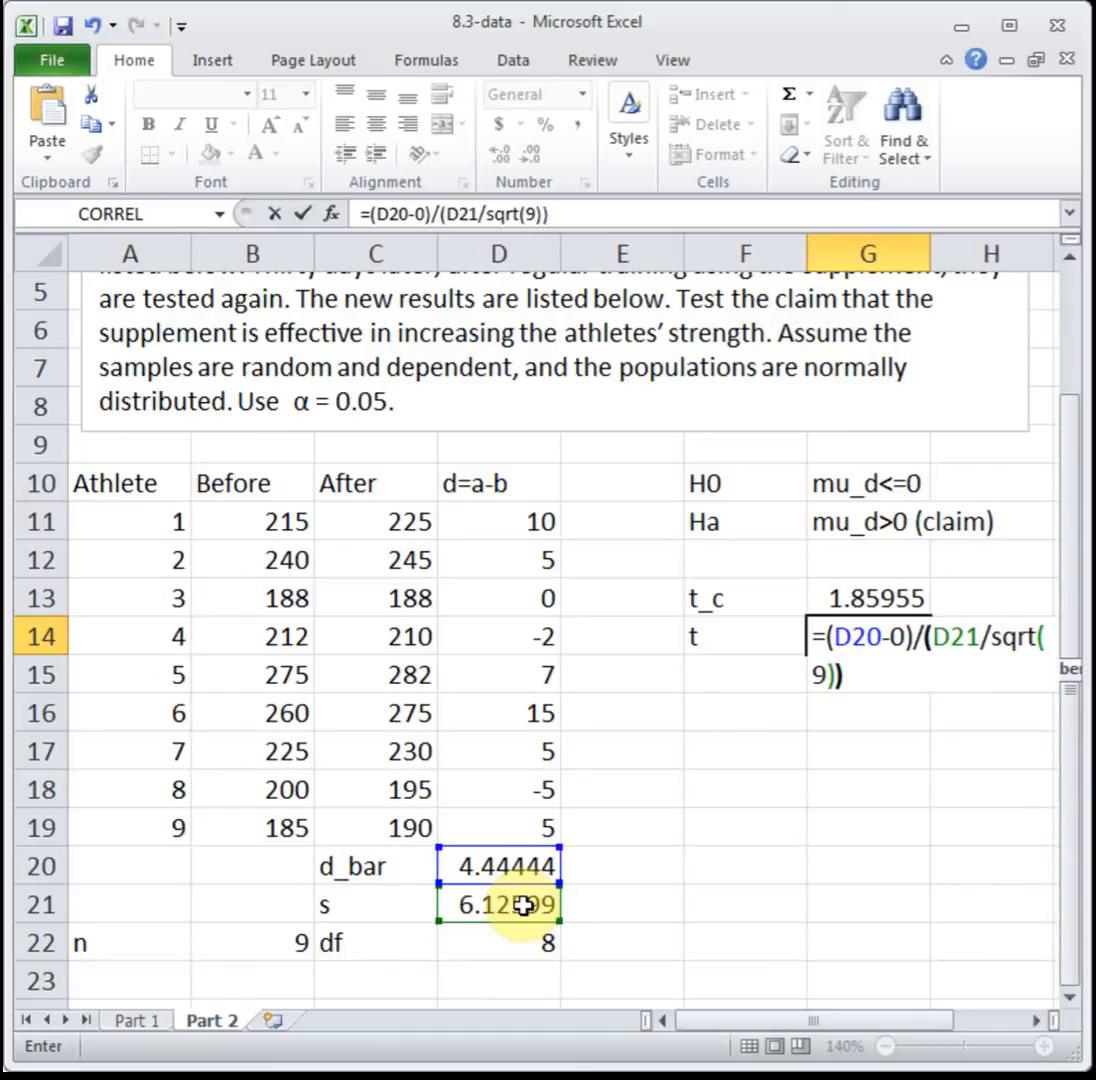
key(Return)
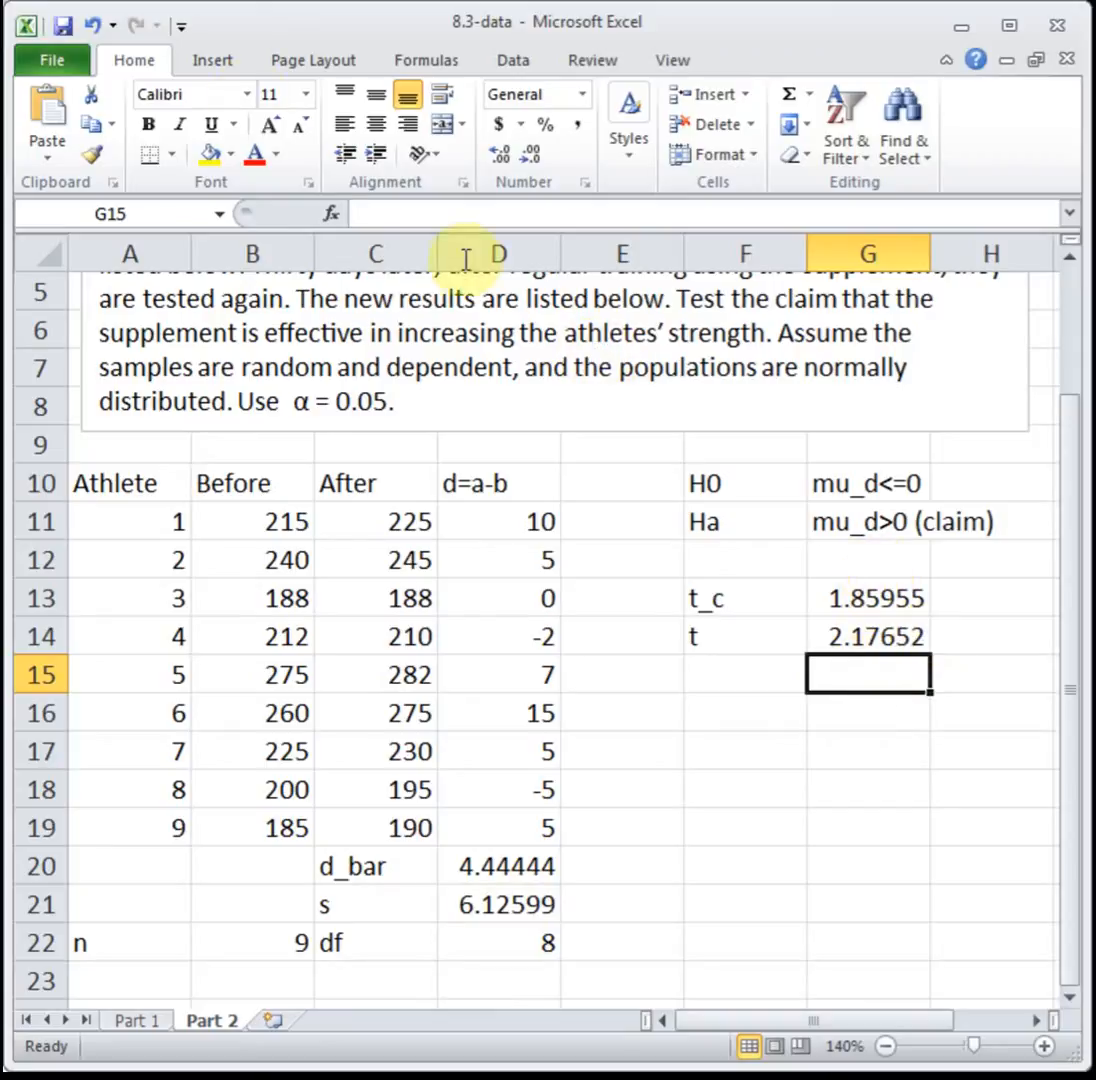
Step: Insert a text box below the t value, spanning about E15 to H22, and write "Reject H0." on its first line
click(212, 58)
click(805, 108)
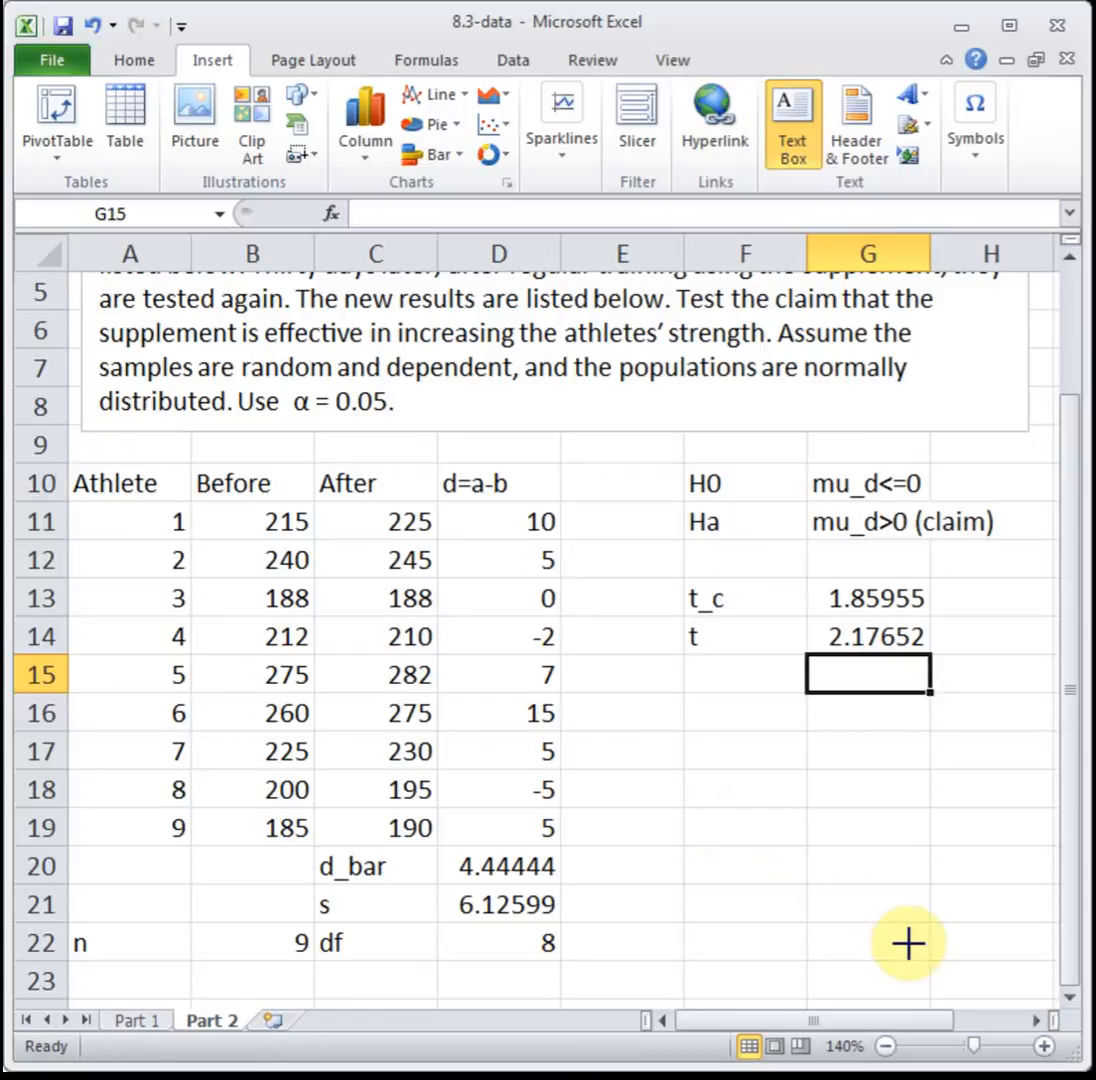
drag(981, 962, 570, 673)
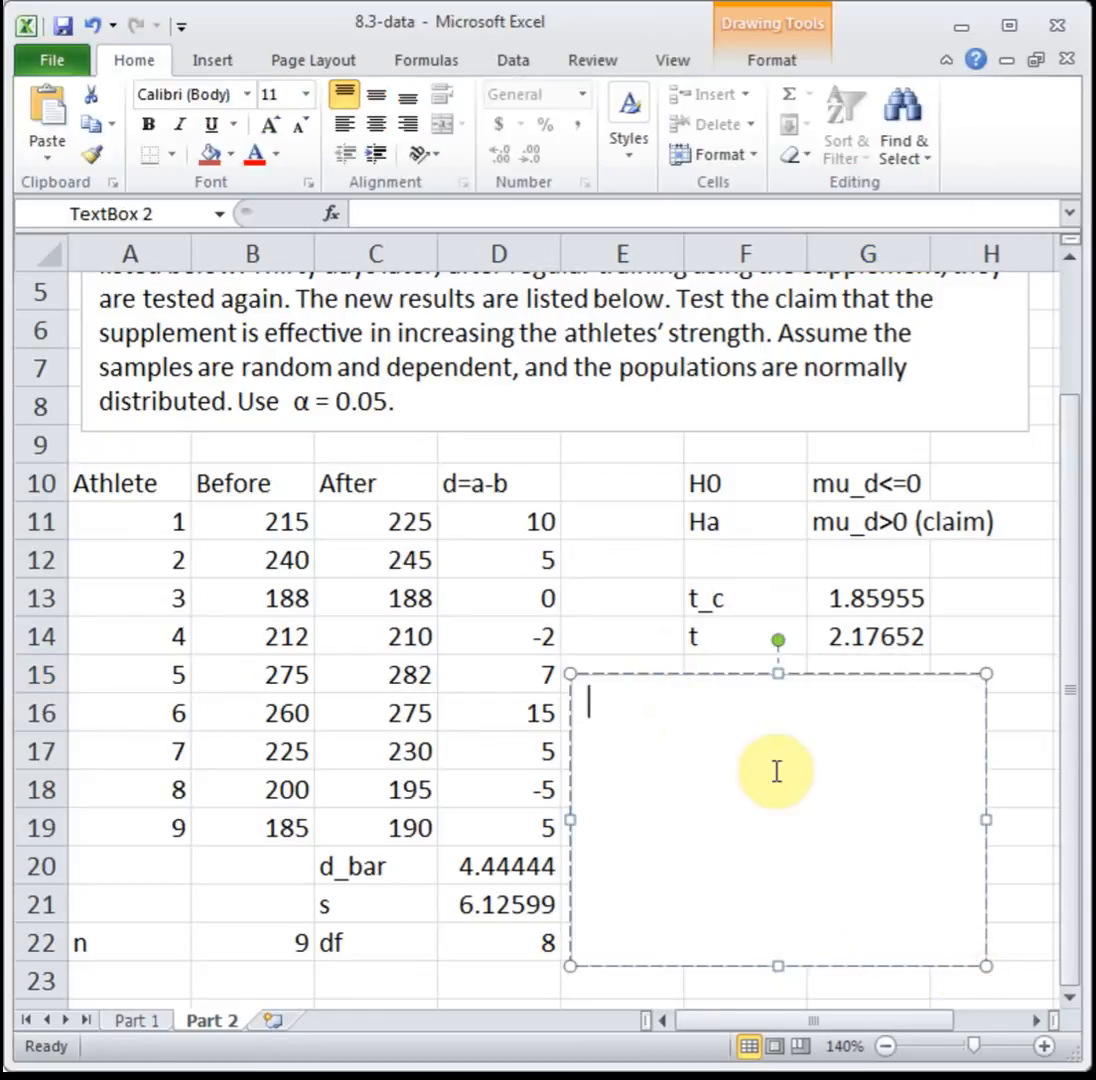
text(Reject H0.)
key(Return)
Step: Add the conclusion "At alpha = 0.05, there is enough evidence to support the claim that the supplement is effective in increasing strengh."
text(At alp)
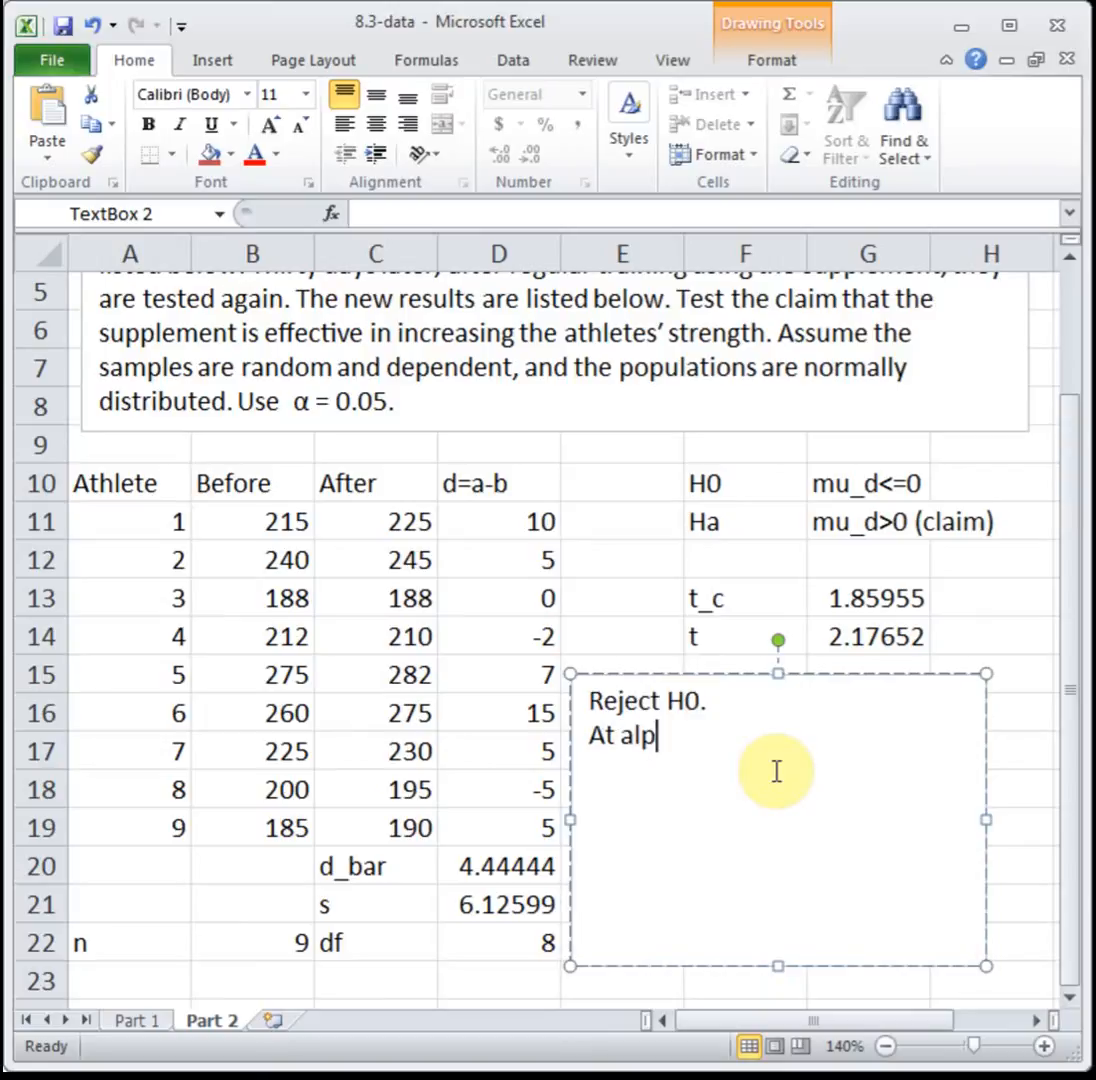
text(ha = 0.0)
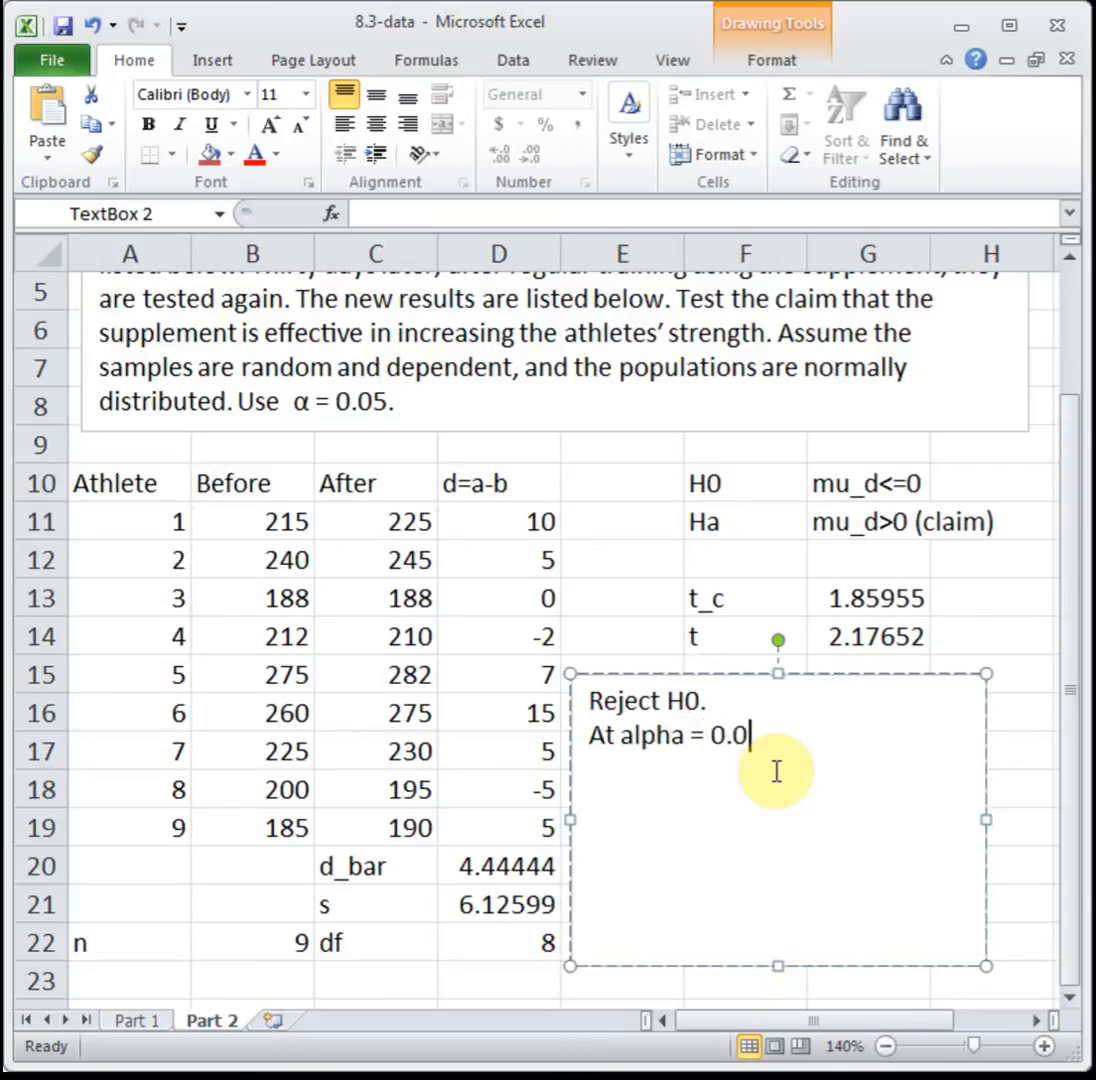
text(5, there is enou)
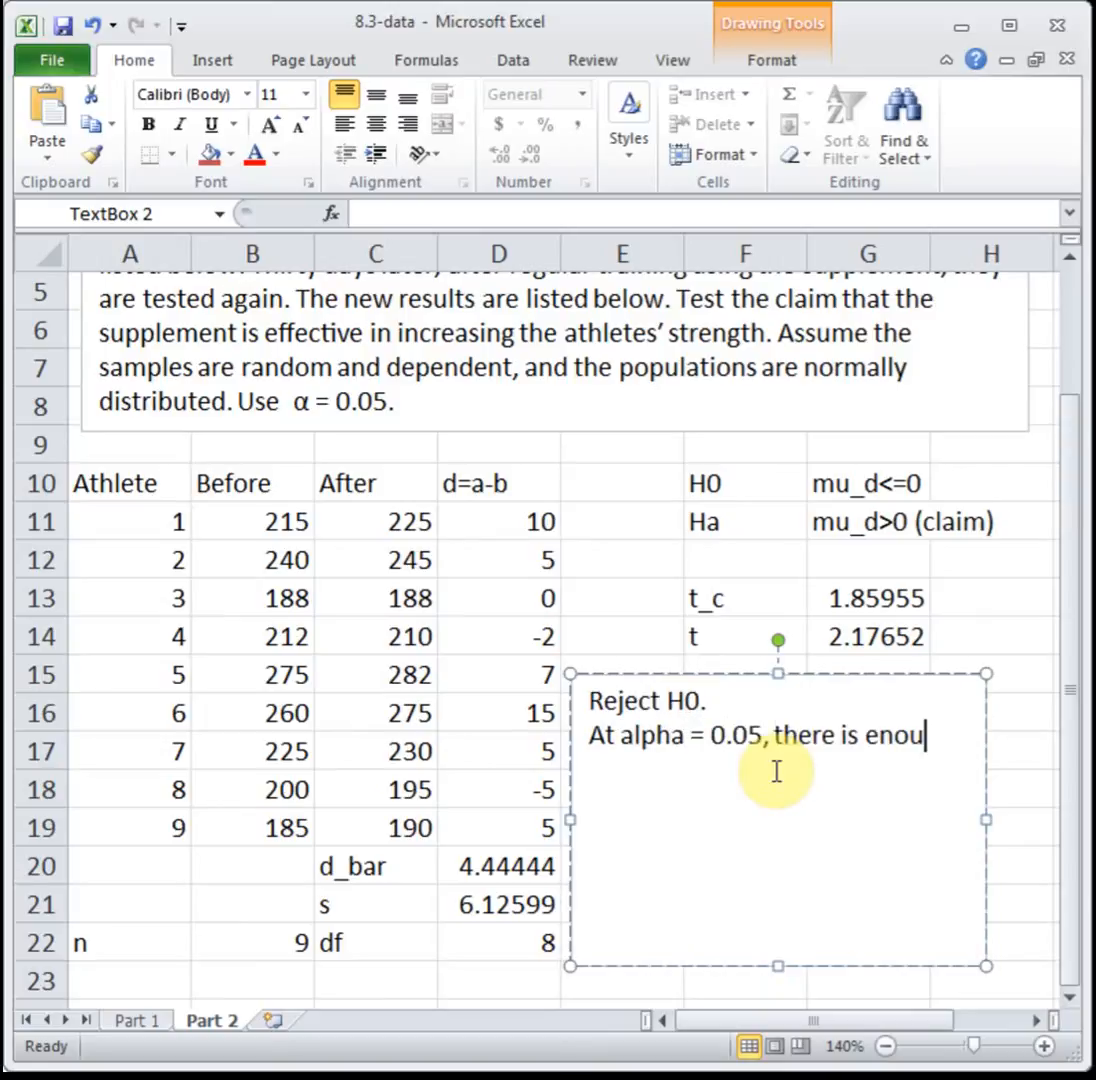
text(gh evidence)
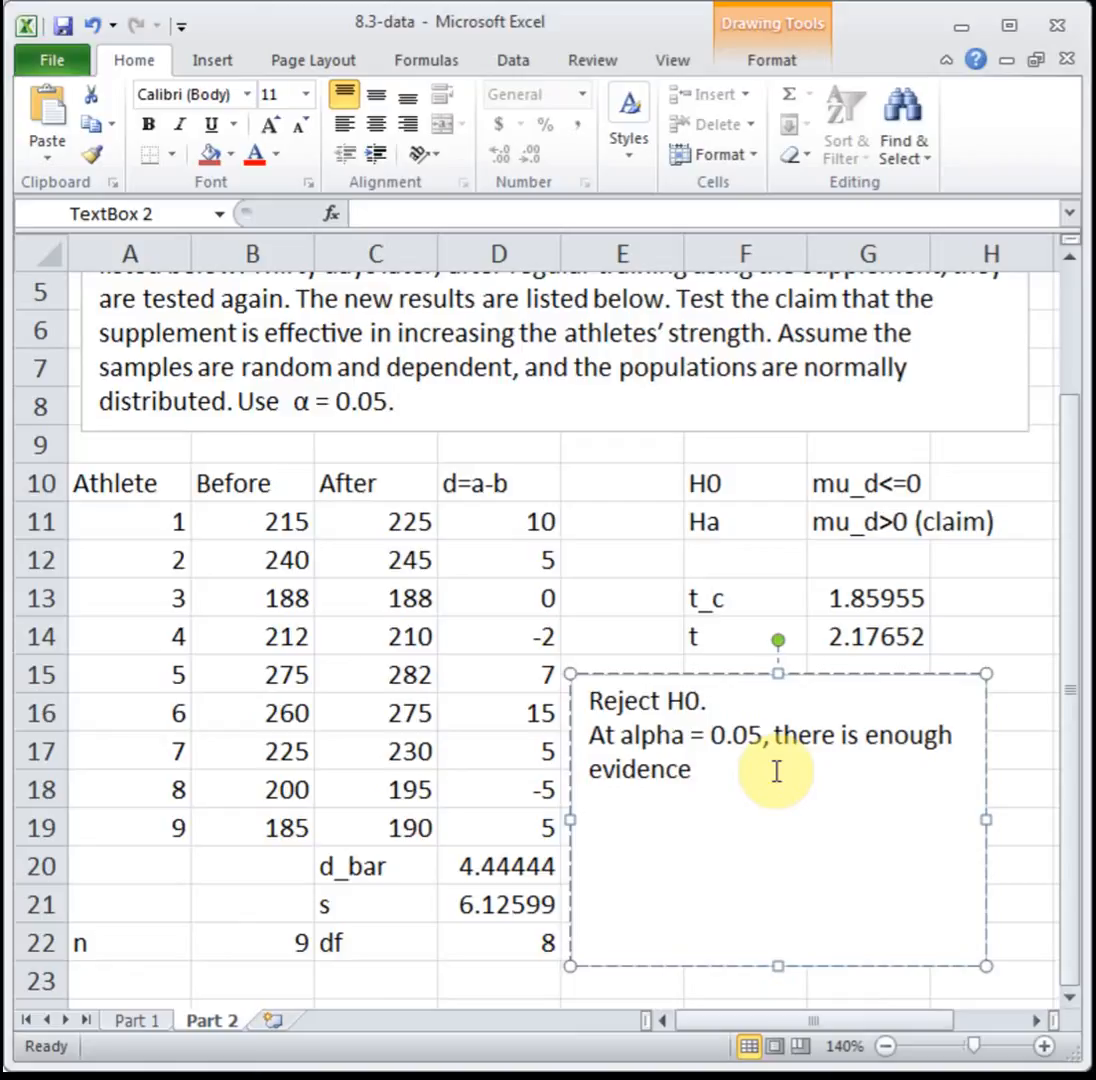
text(to support the claim that the supplement is effective i)
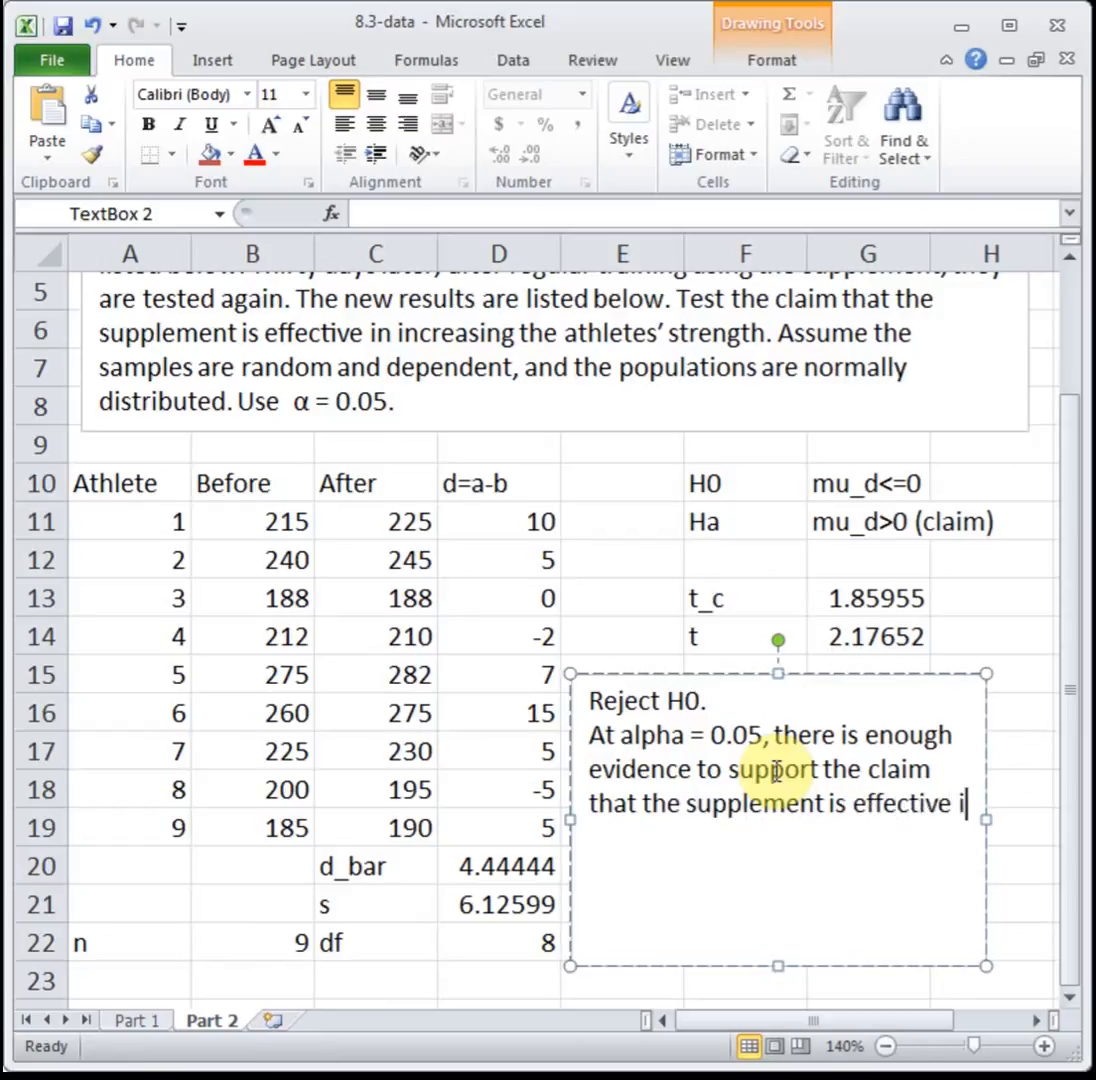
text(n increasing strengh.)
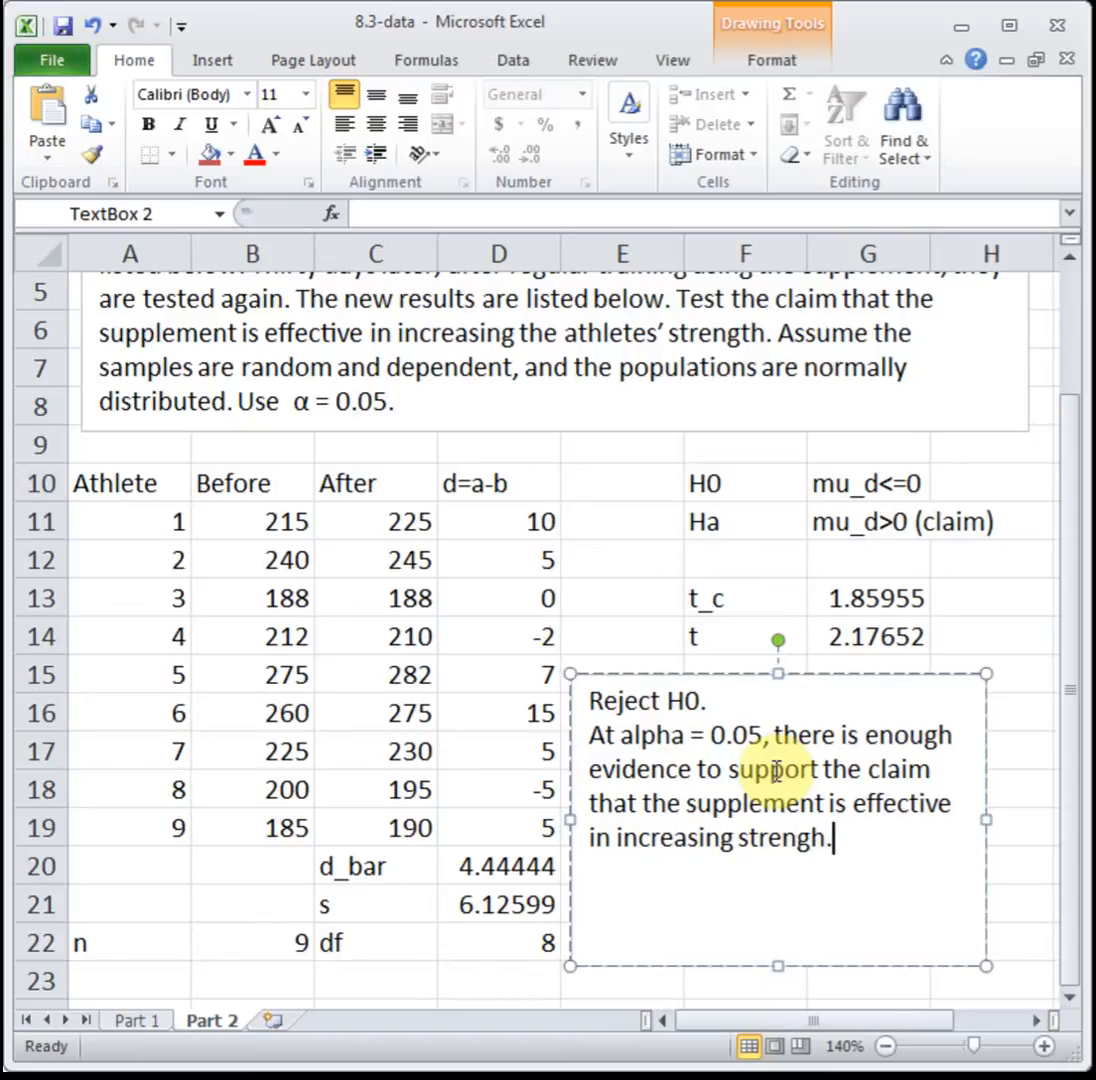
click(611, 609)
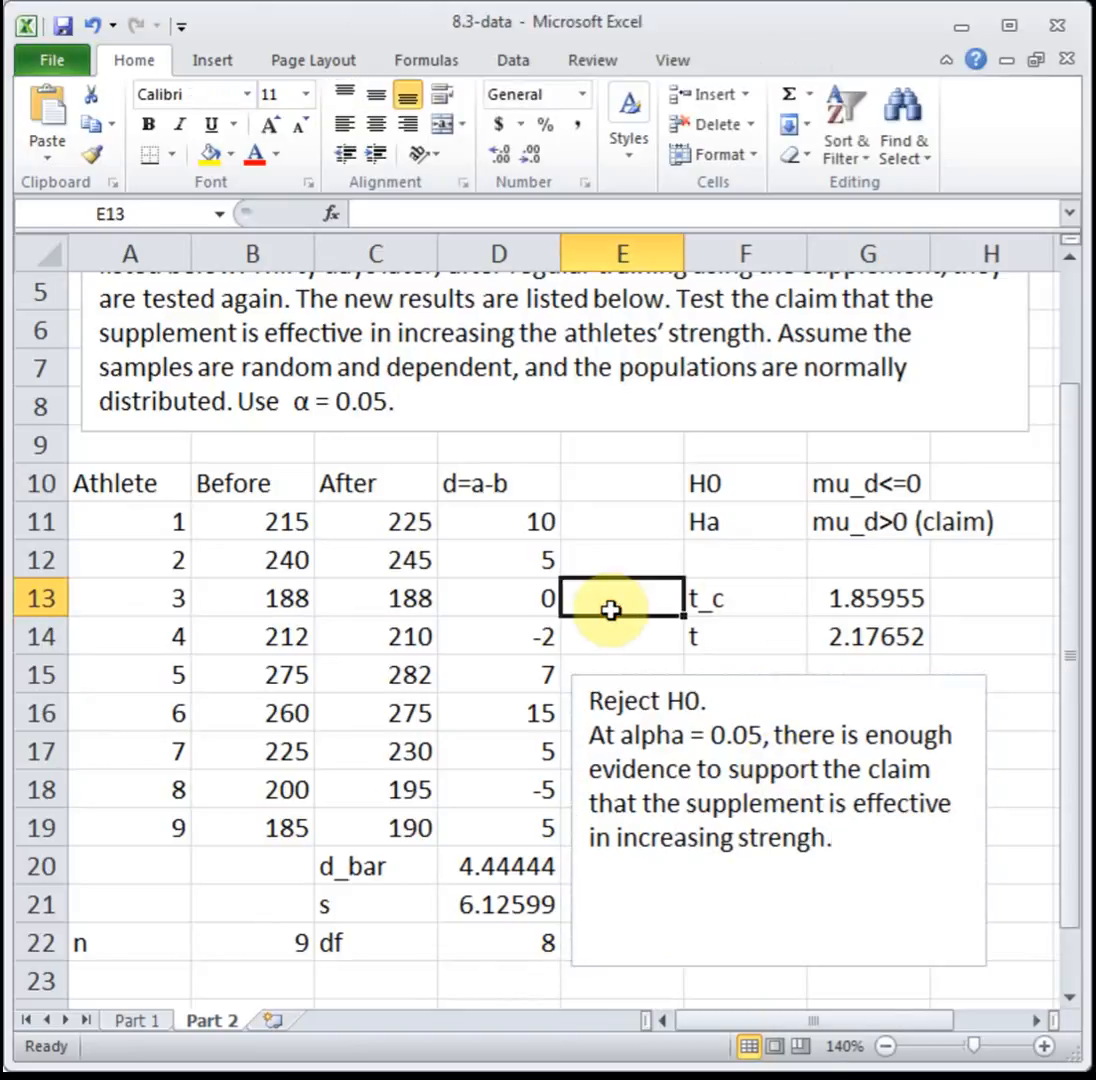